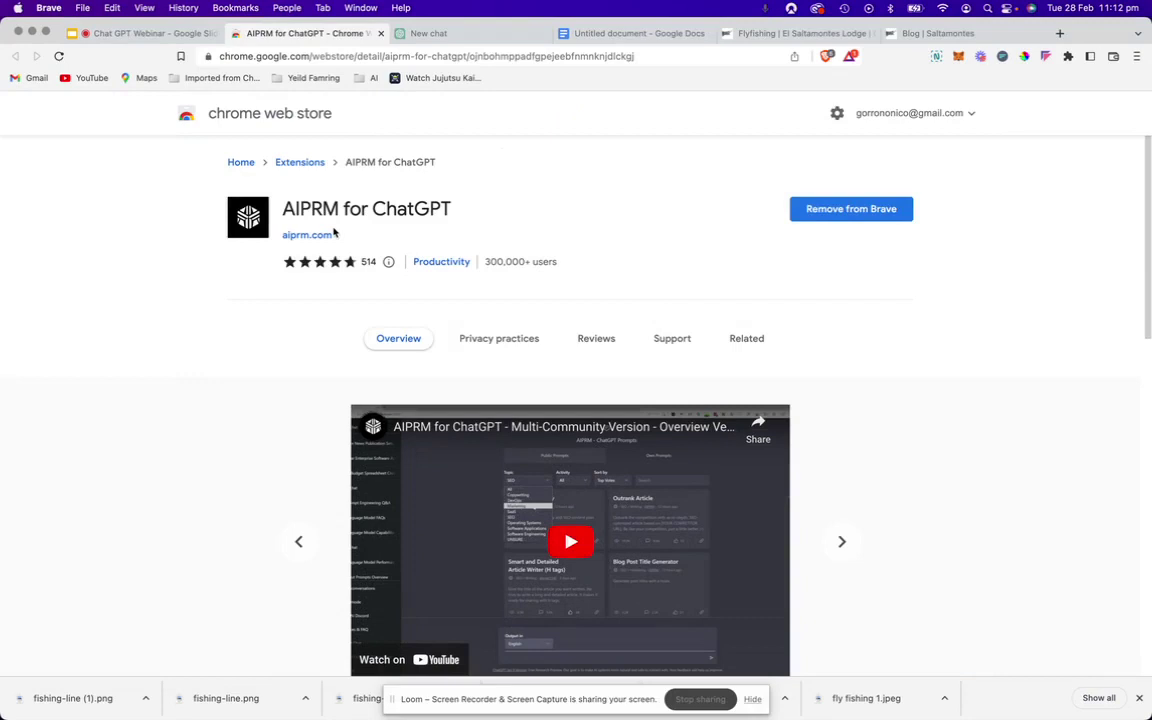
- Switch to the Chat GPT Webinar presentation, leave the slideshow and return to the AIPRM slide
left_click(146, 34)
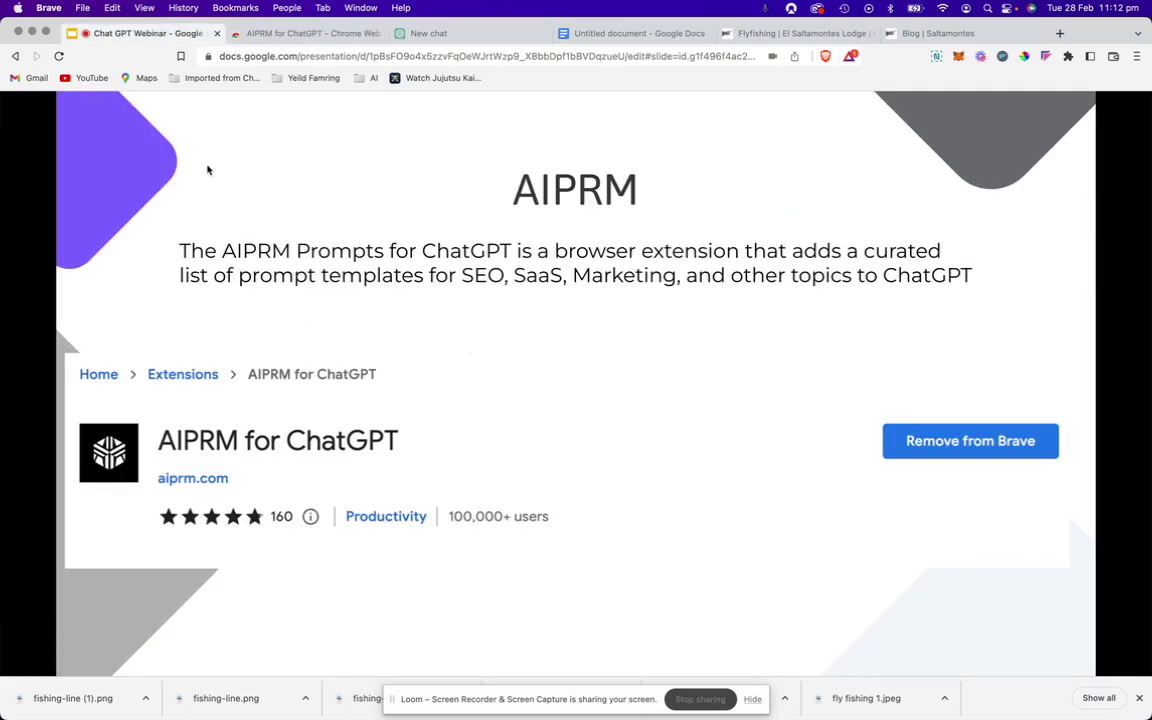
left_click(234, 183)
key("ctrl+shift+f")
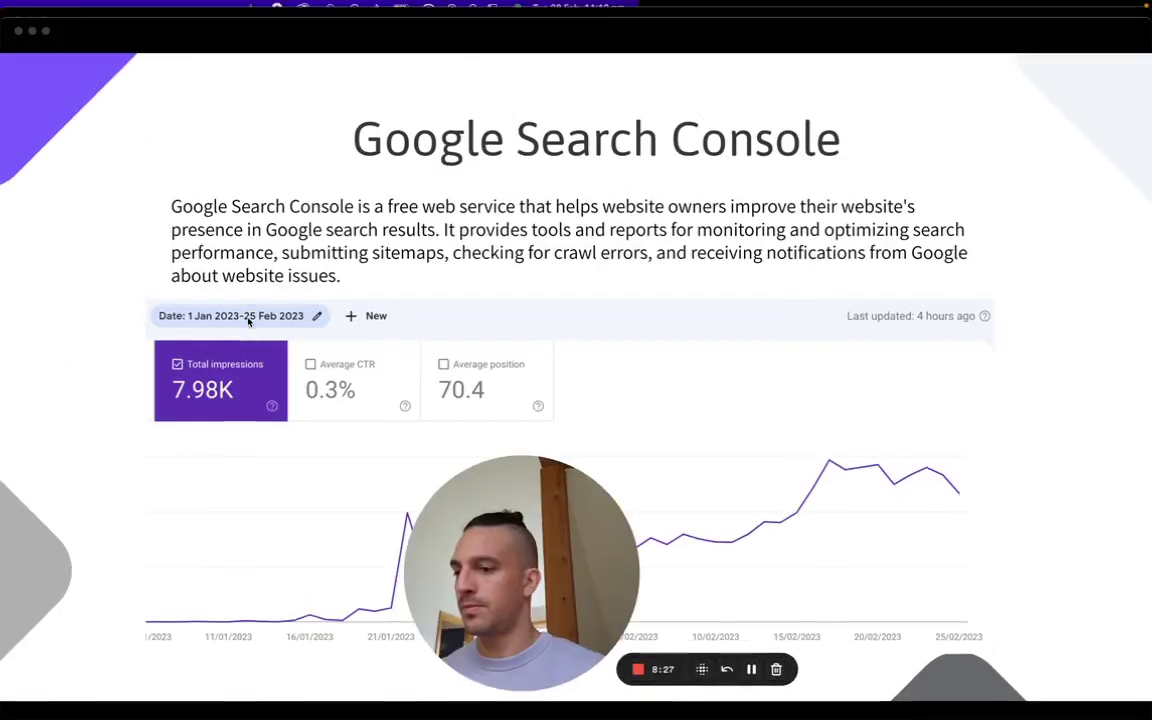
key("Escape")
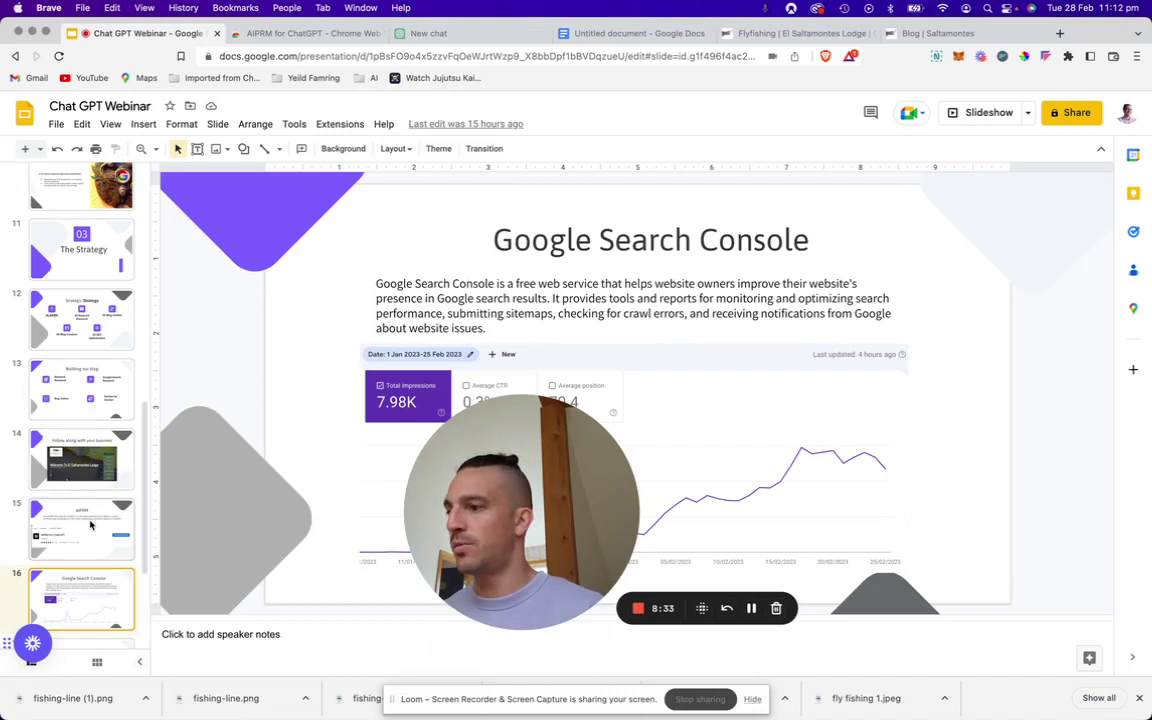
key("Up")
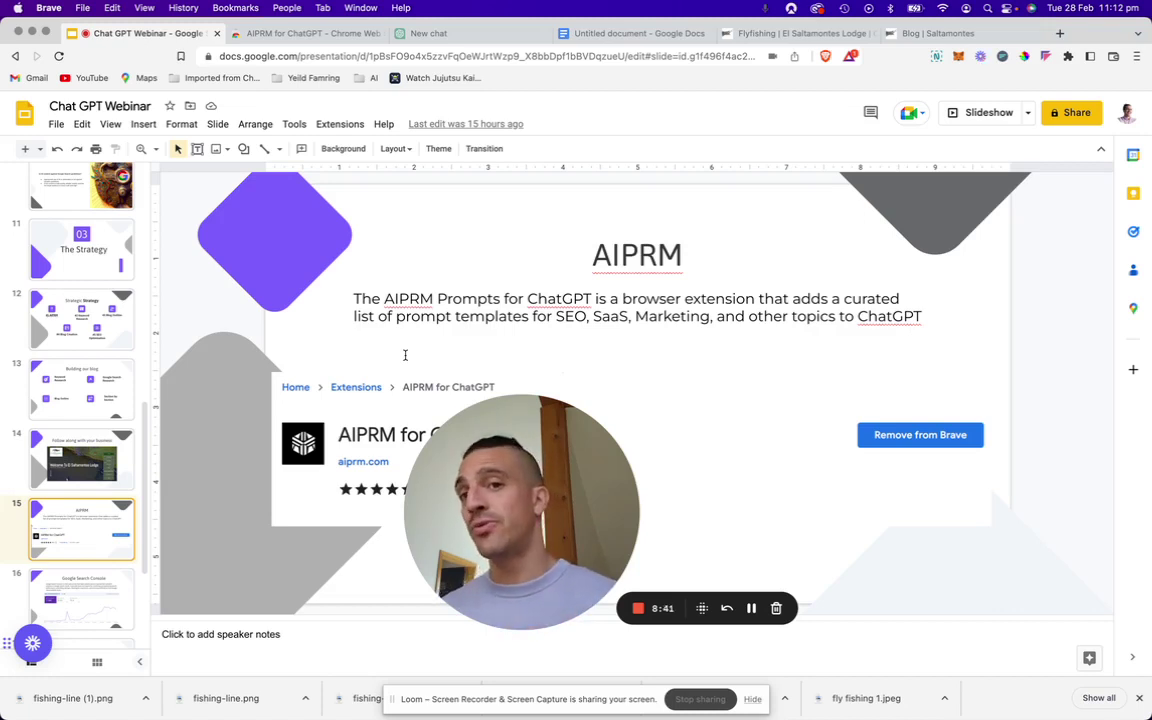
- Switch to ChatGPT and look over the AIPRM public prompts and their available topics, keeping SEO as the topic
left_click(437, 40)
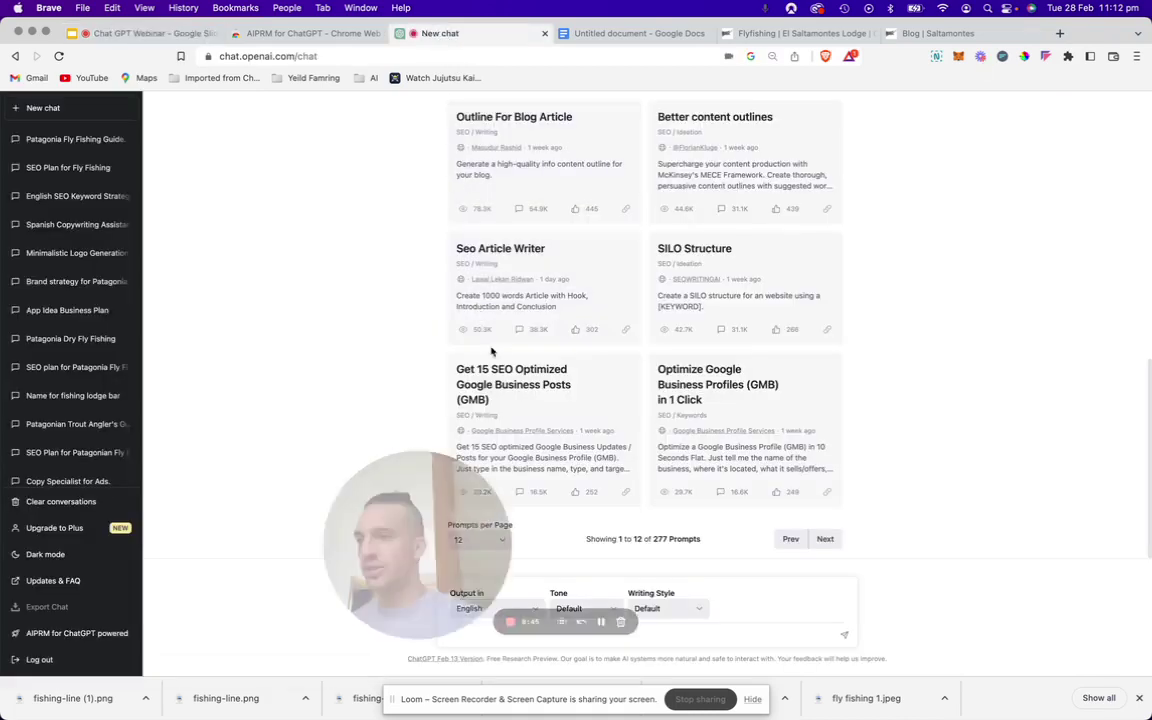
left_click_drag(417, 587, 319, 383)
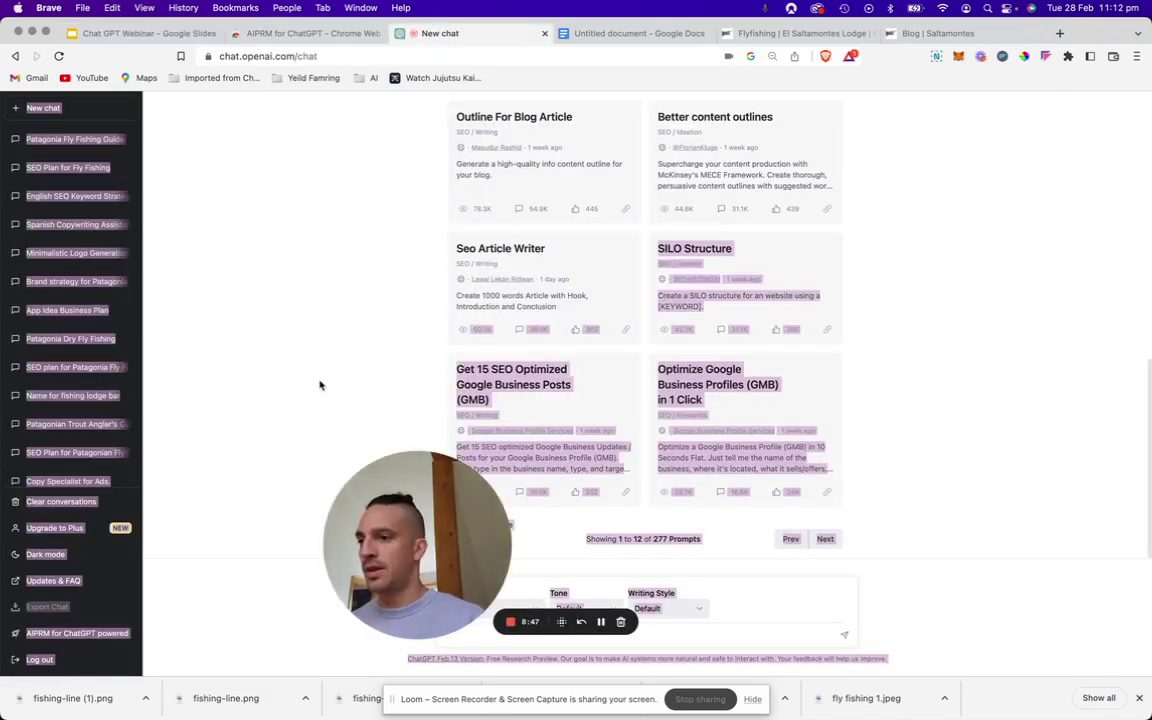
left_click_drag(413, 516, 257, 349)
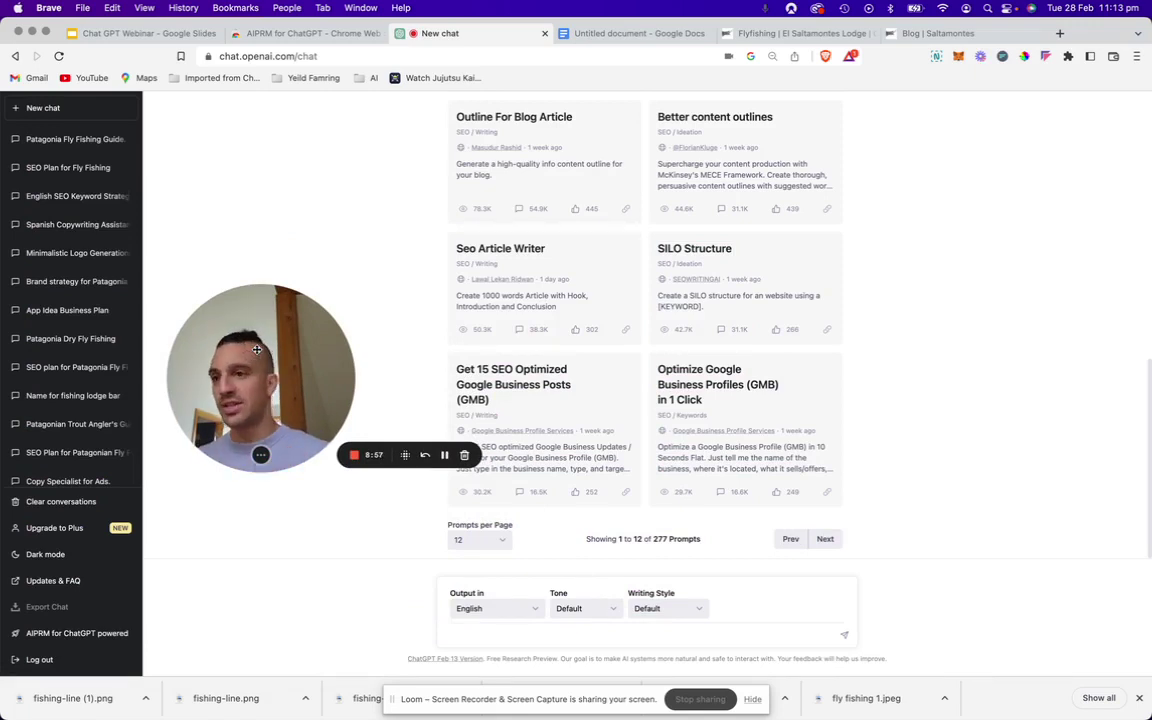
scroll(420, 267, "up", 6)
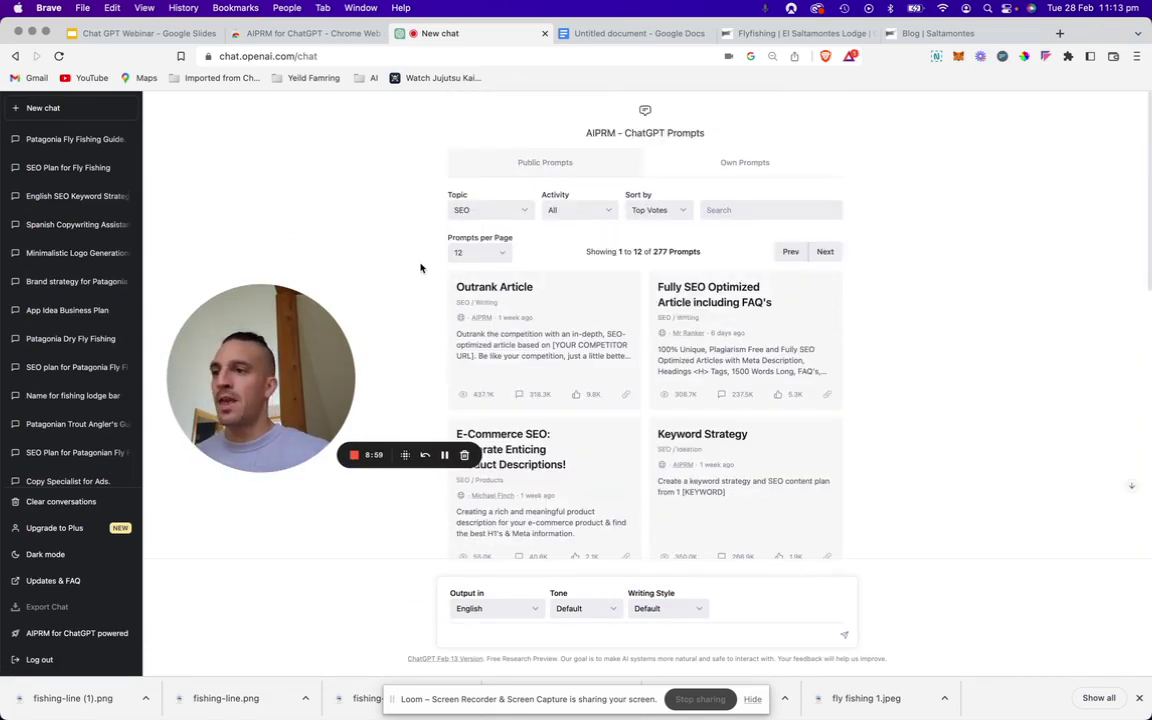
scroll(423, 266, "down", 2)
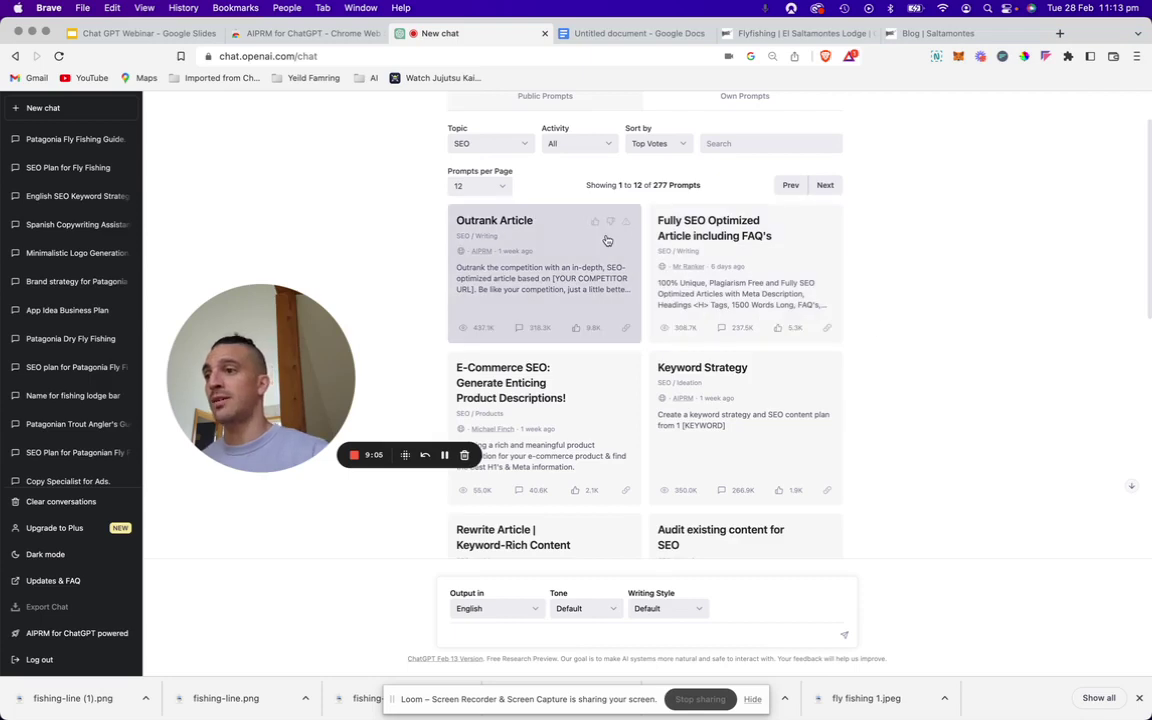
scroll(540, 270, "up", 2)
left_click(481, 194)
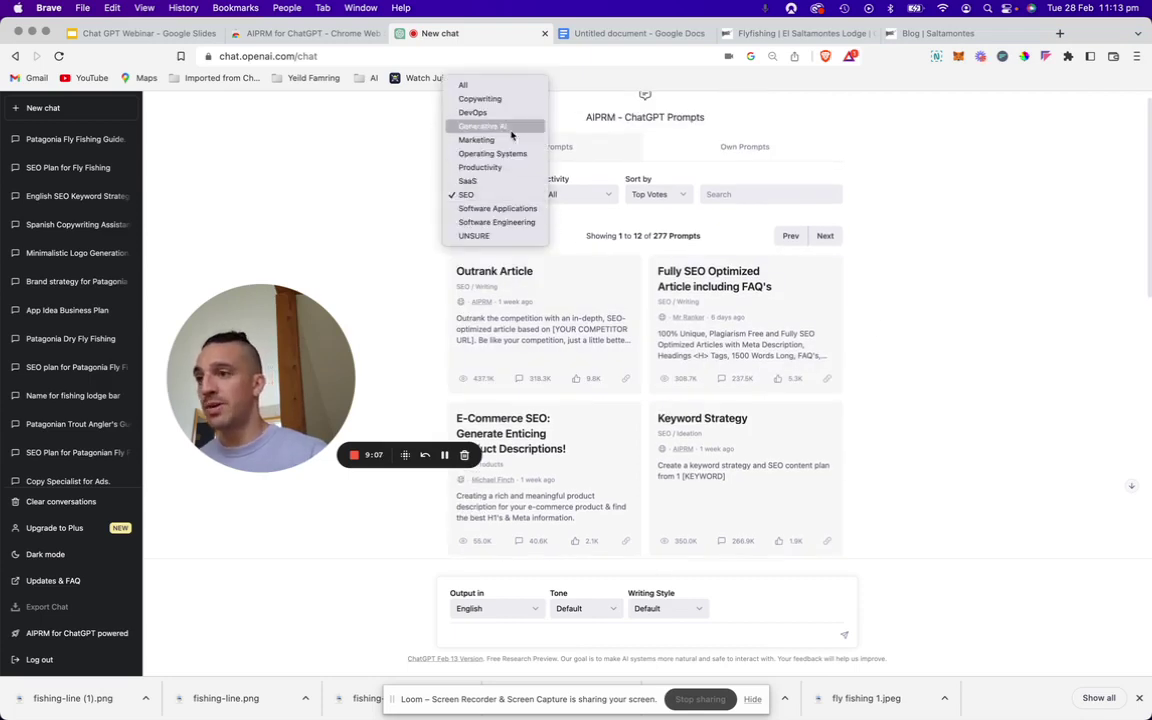
left_click(510, 195)
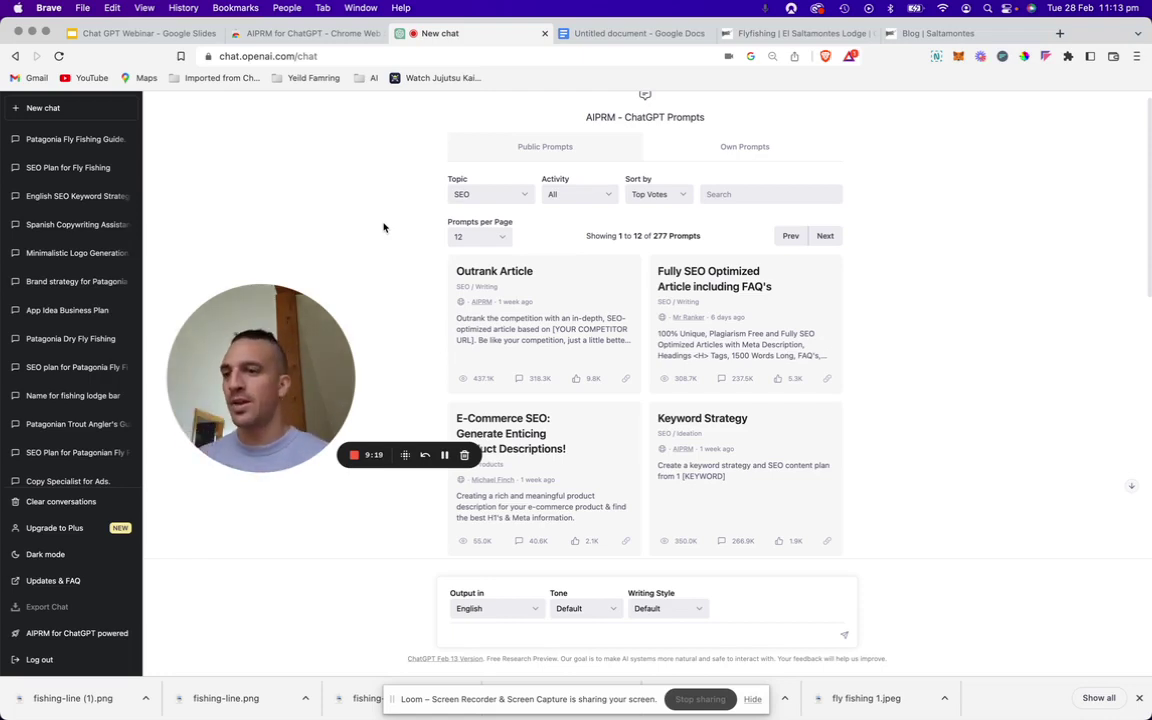
- Run the AIPRM Keyword Strategy prompt with the keyword "Fly Fishing in the Patagonia"
scroll(684, 415, "down", 1)
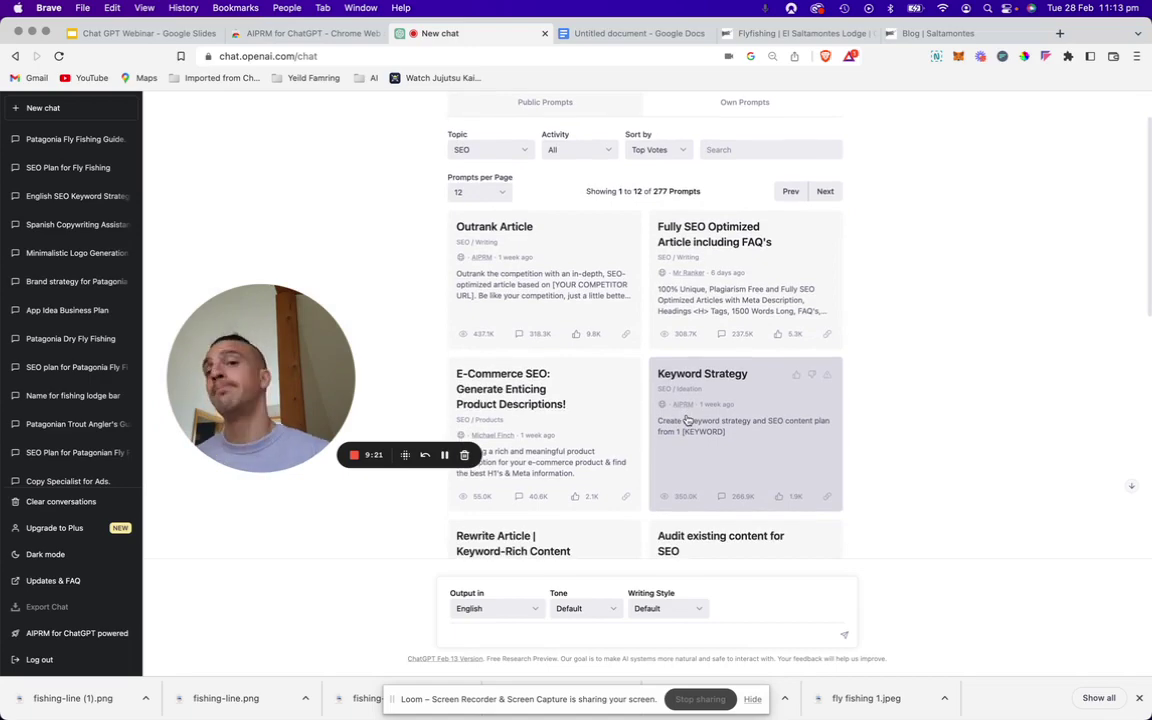
scroll(687, 420, "down", 7)
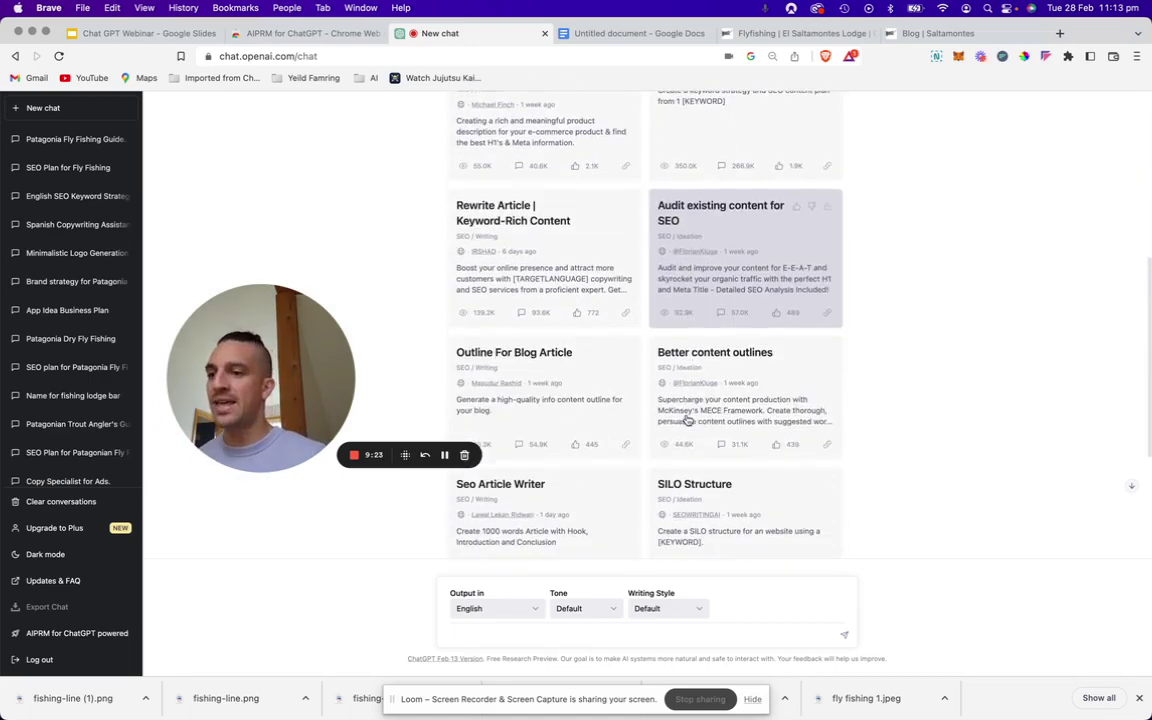
scroll(548, 400, "up", 7)
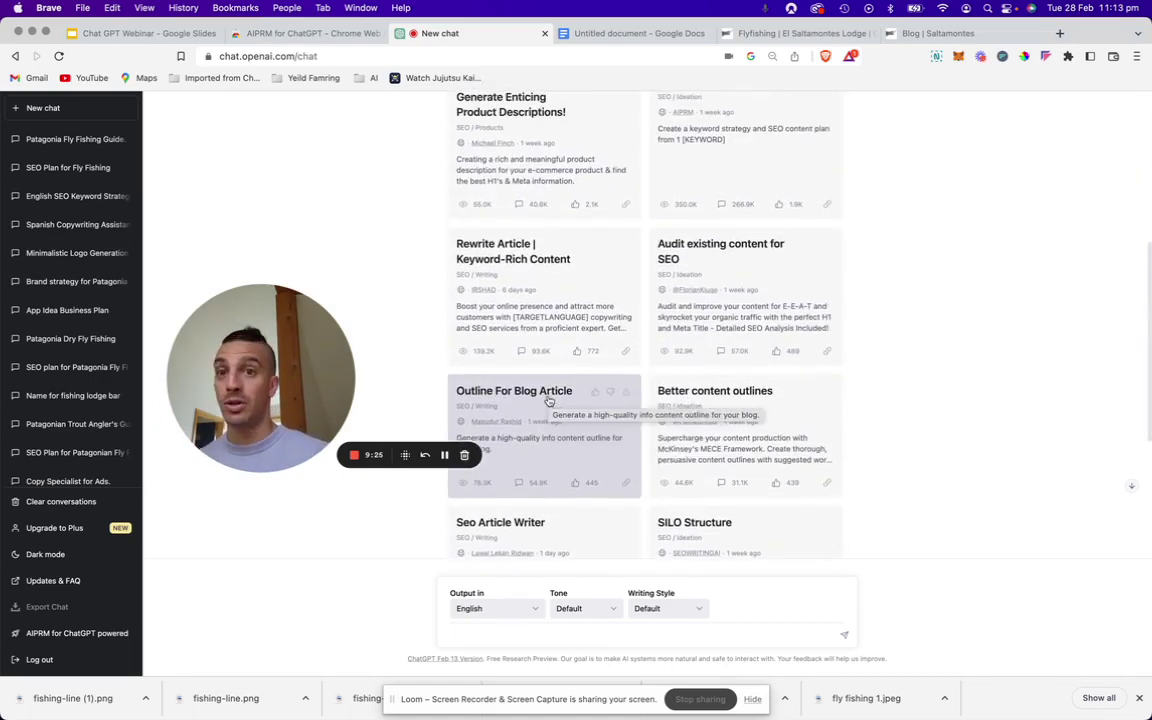
scroll(548, 400, "down", 1)
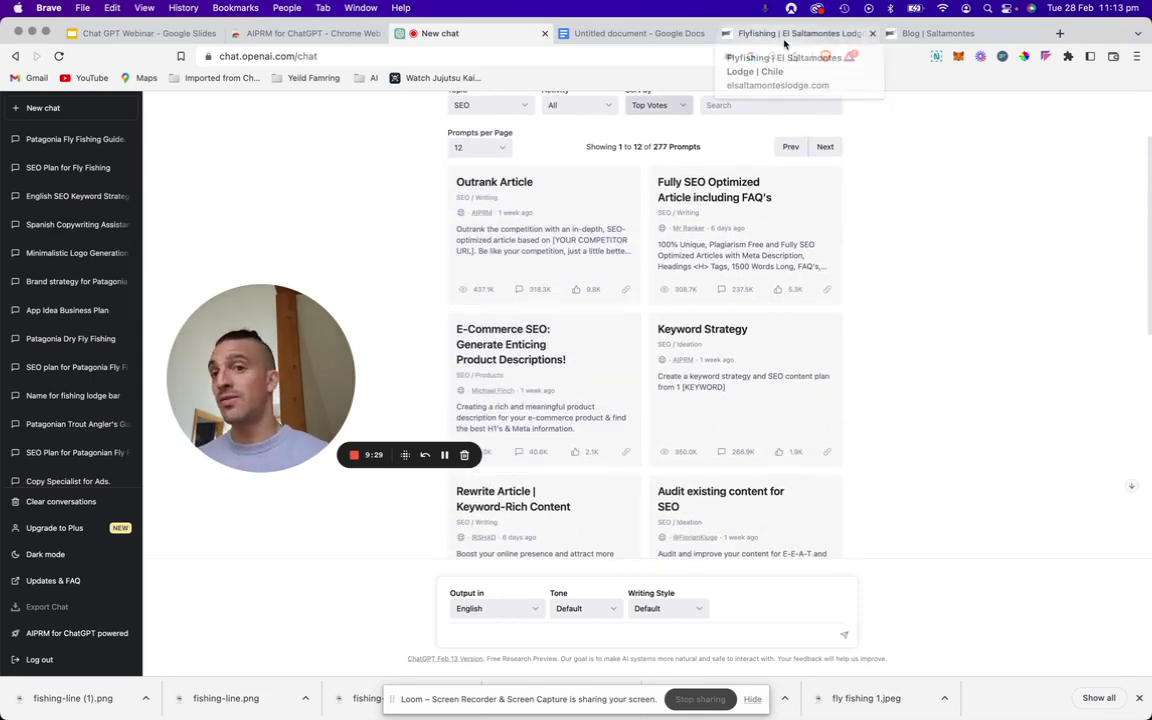
left_click(735, 376)
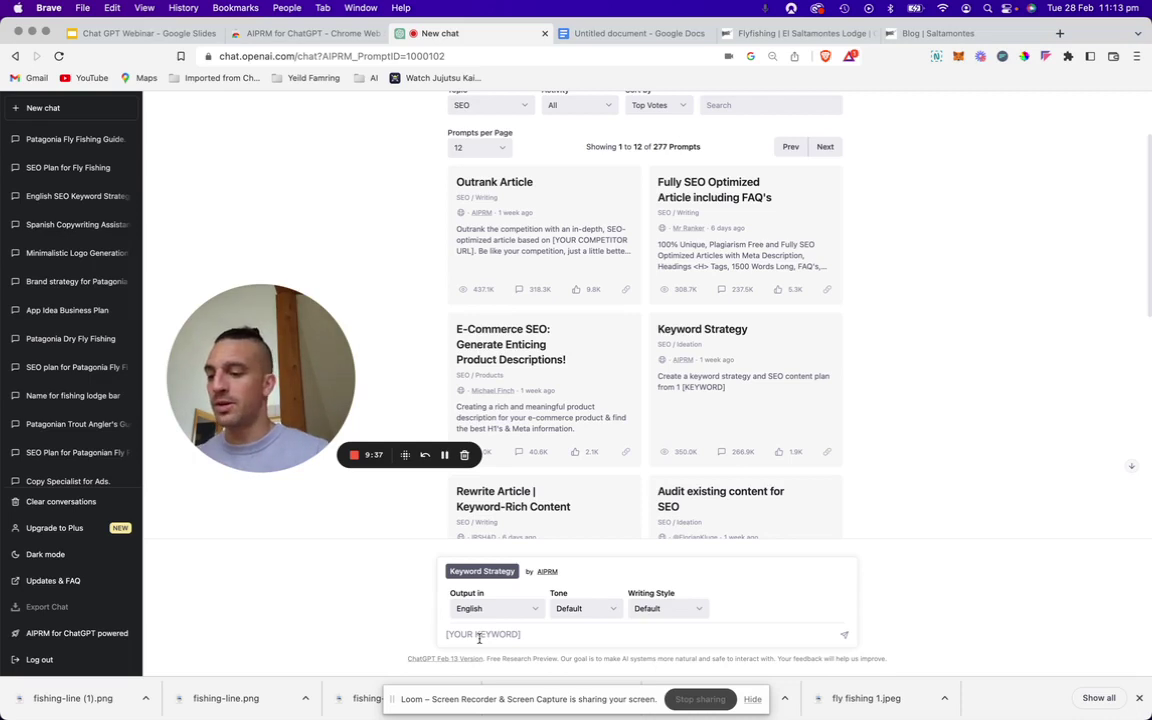
type("F")
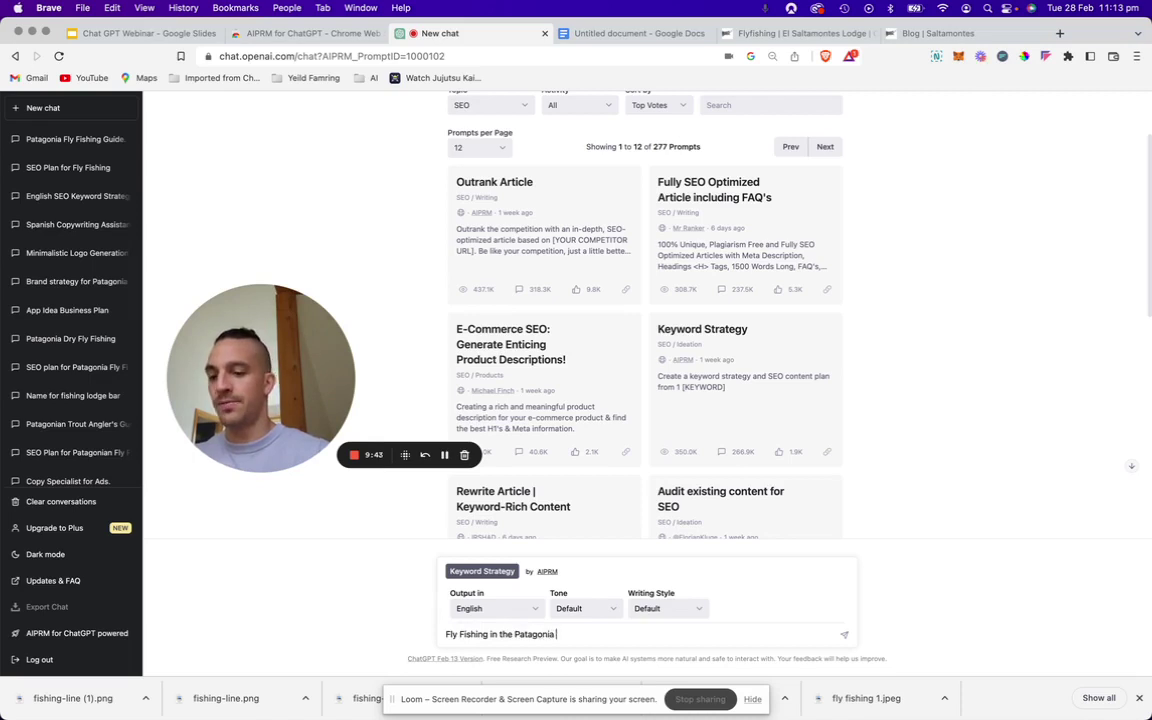
type("ly Fishing in the Patagonia")
key("Return")
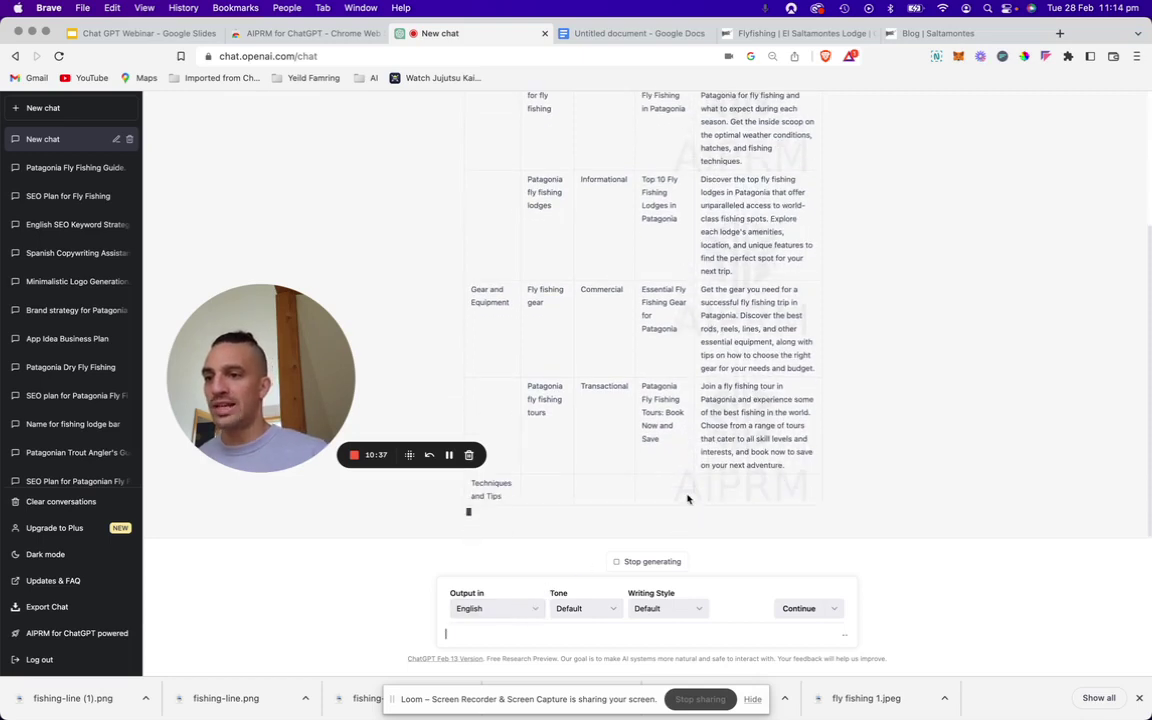
- Review the generated keyword table and copy the title "Patagonia Fly Fishing: Your Ultimate Guide" from its Destination row
scroll(687, 498, "up", 3)
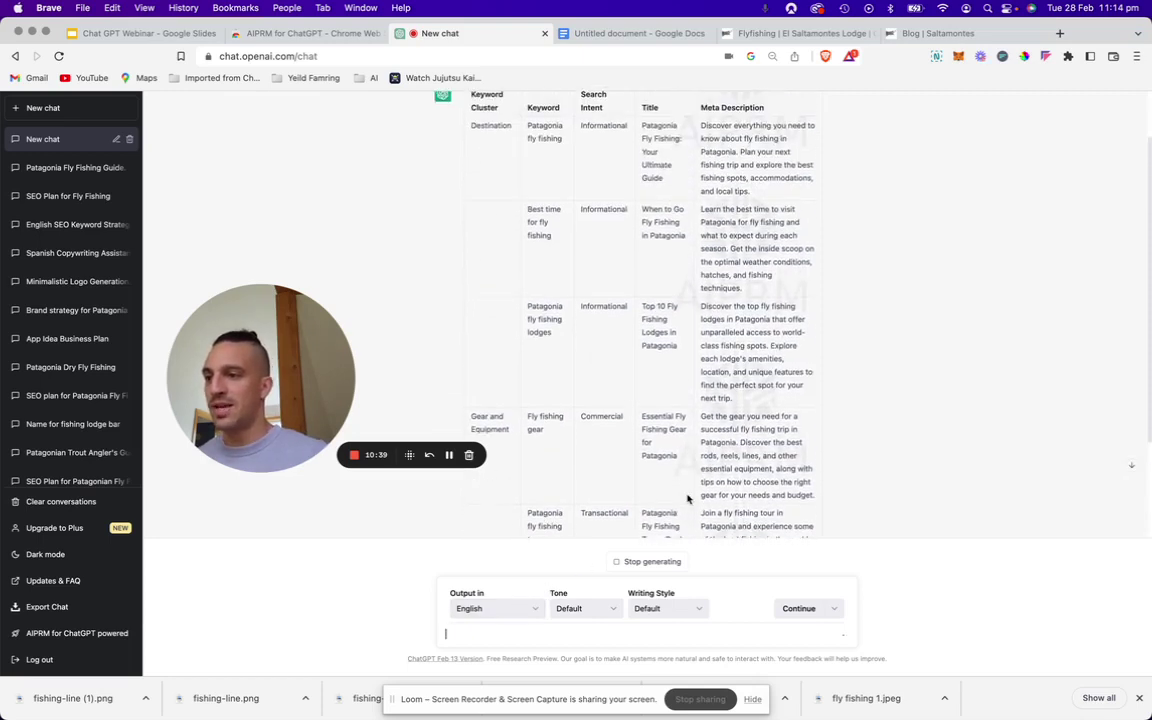
scroll(687, 498, "up", 2)
scroll(687, 498, "down", 3)
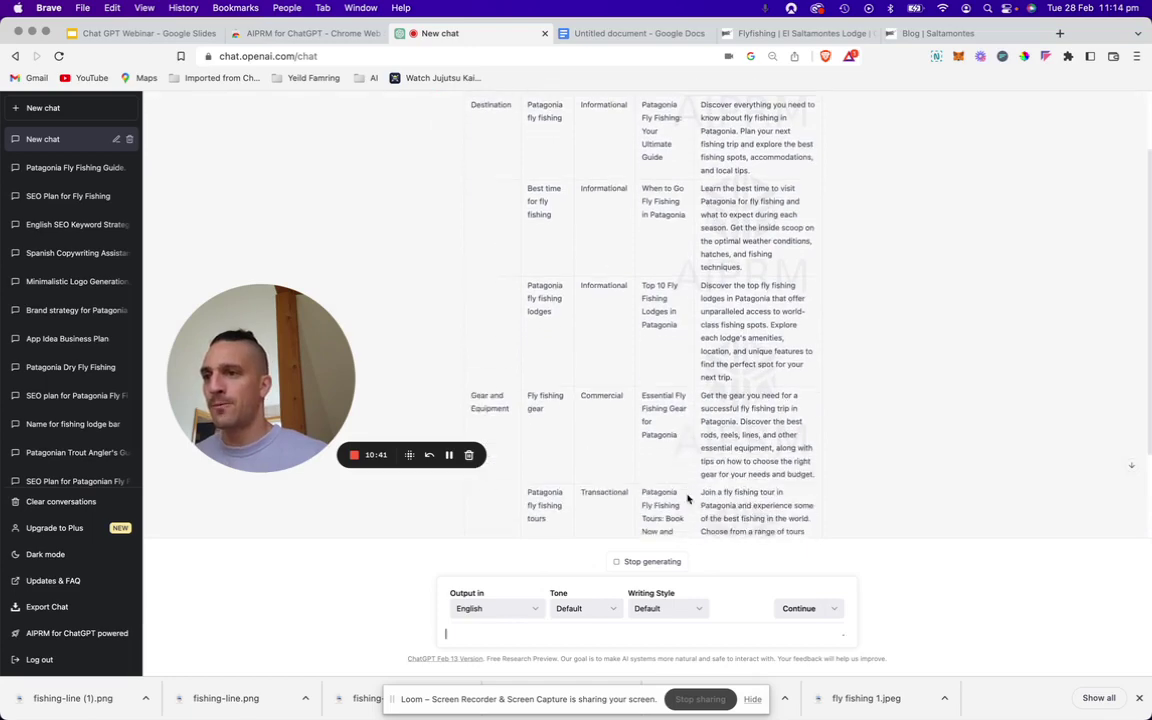
scroll(687, 498, "up", 1)
scroll(687, 498, "down", 4)
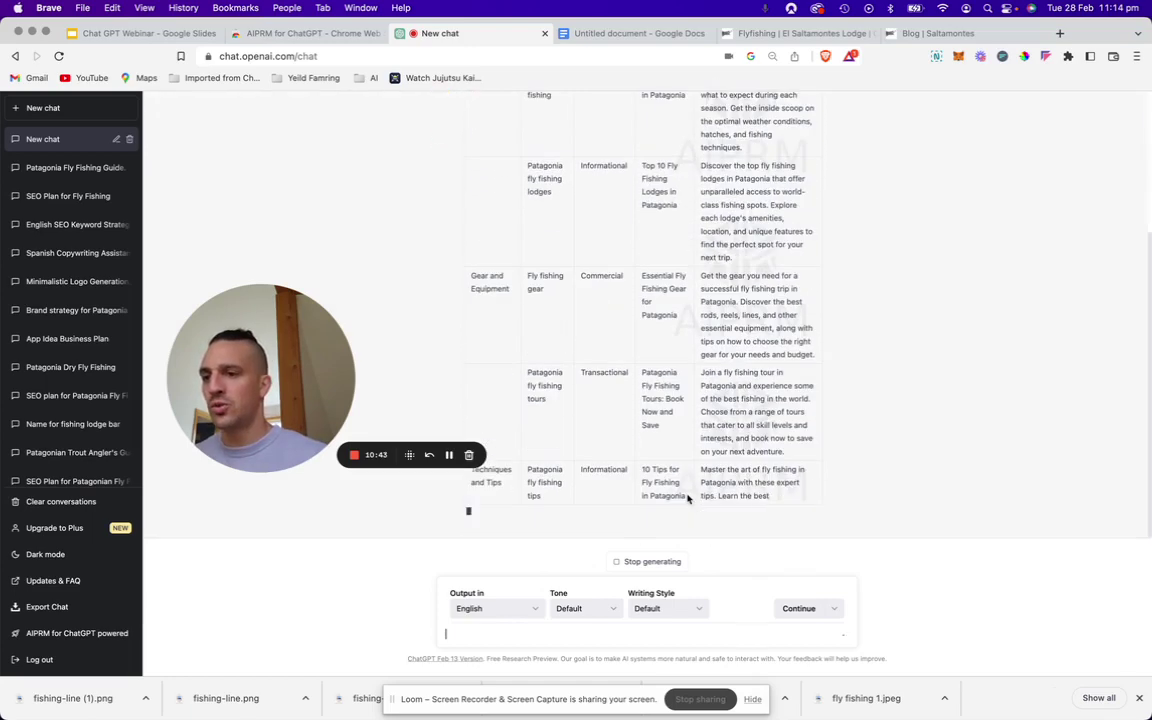
scroll(678, 250, "up", 5)
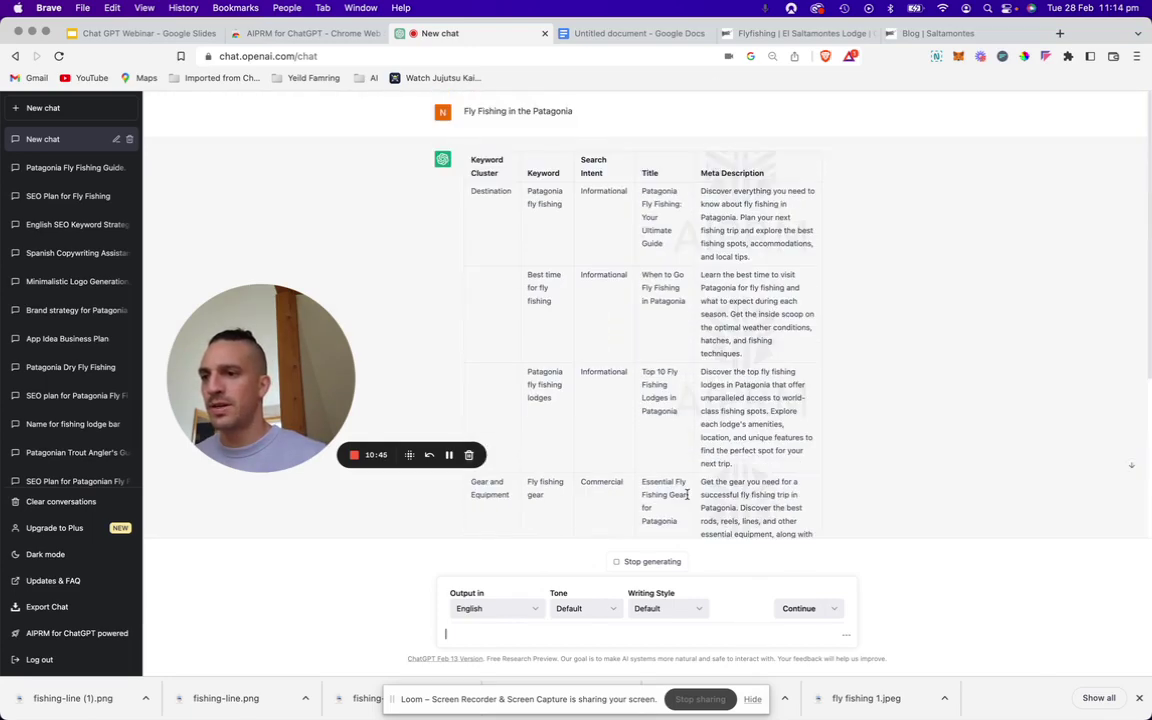
triple_click(653, 238)
key("ctrl+c")
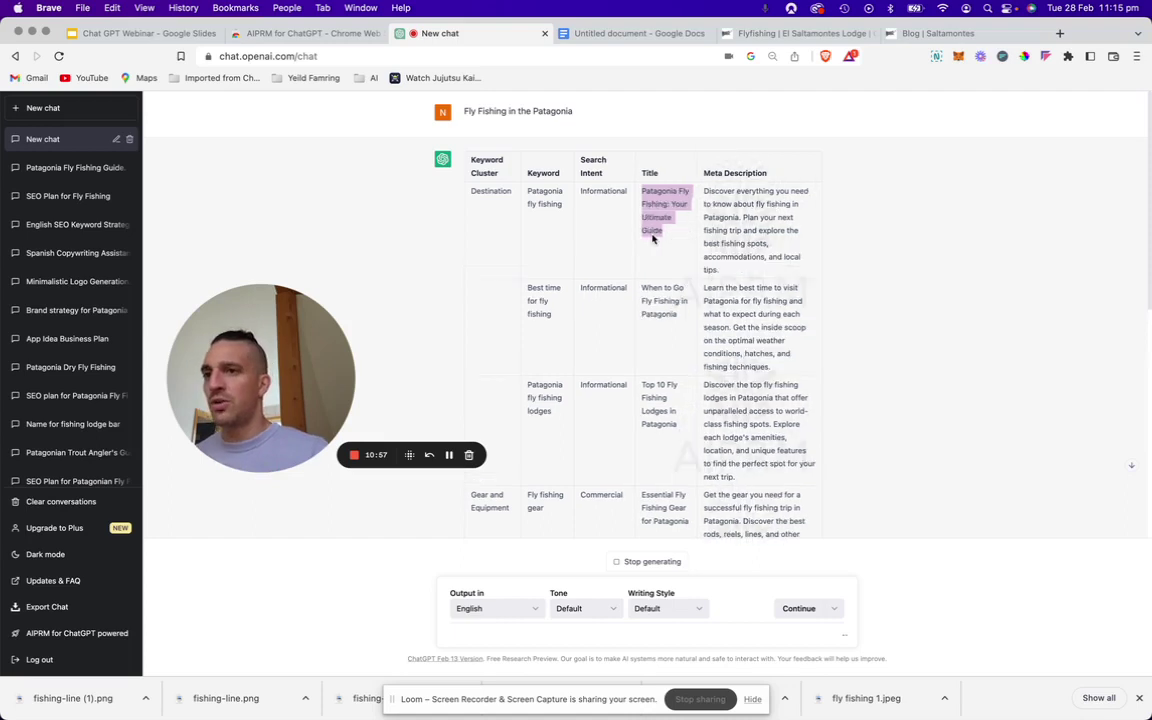
- Switch to the untitled Google Docs document and paste the copied title "Patagonia Fly Fishing: Your Ultimate Guide" into it
left_click(635, 33)
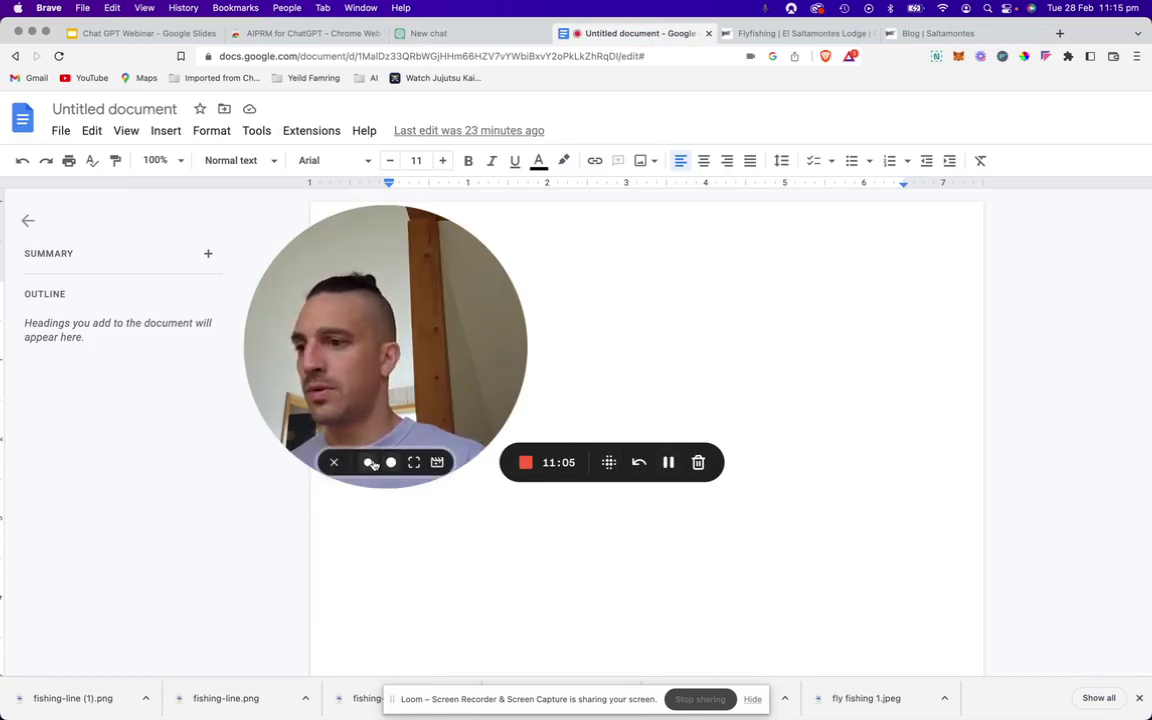
left_click(390, 462)
left_click_drag(326, 394, 154, 557)
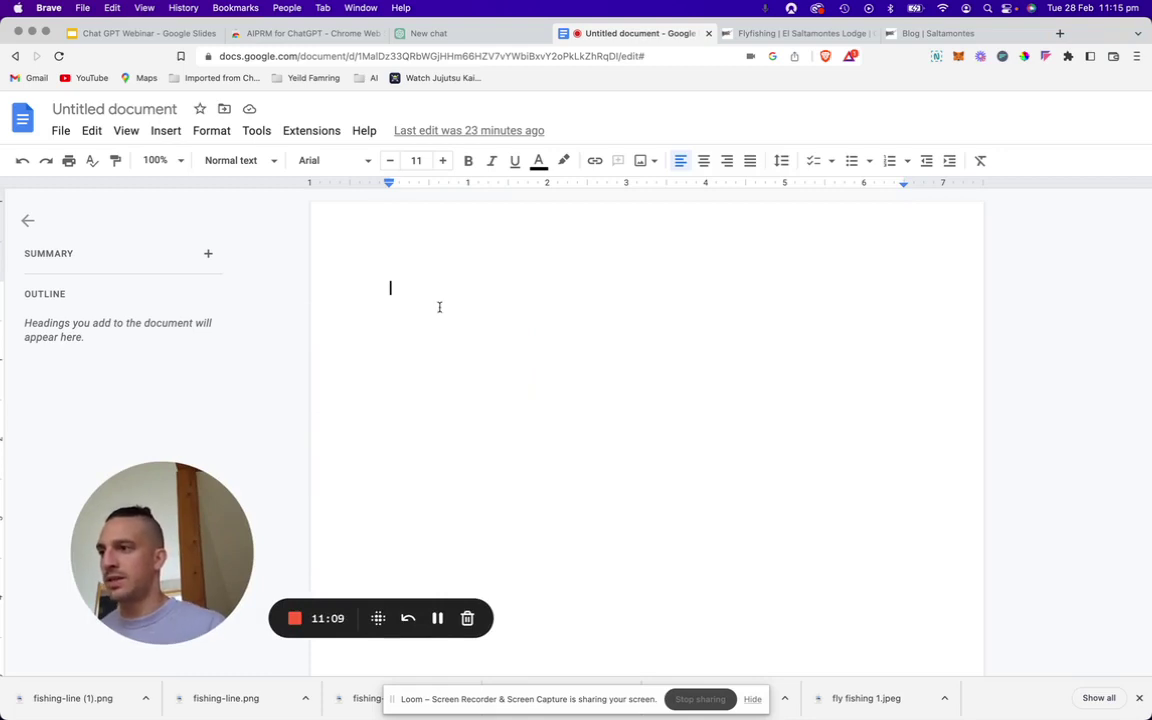
key("ctrl+a")
key("ctrl+v")
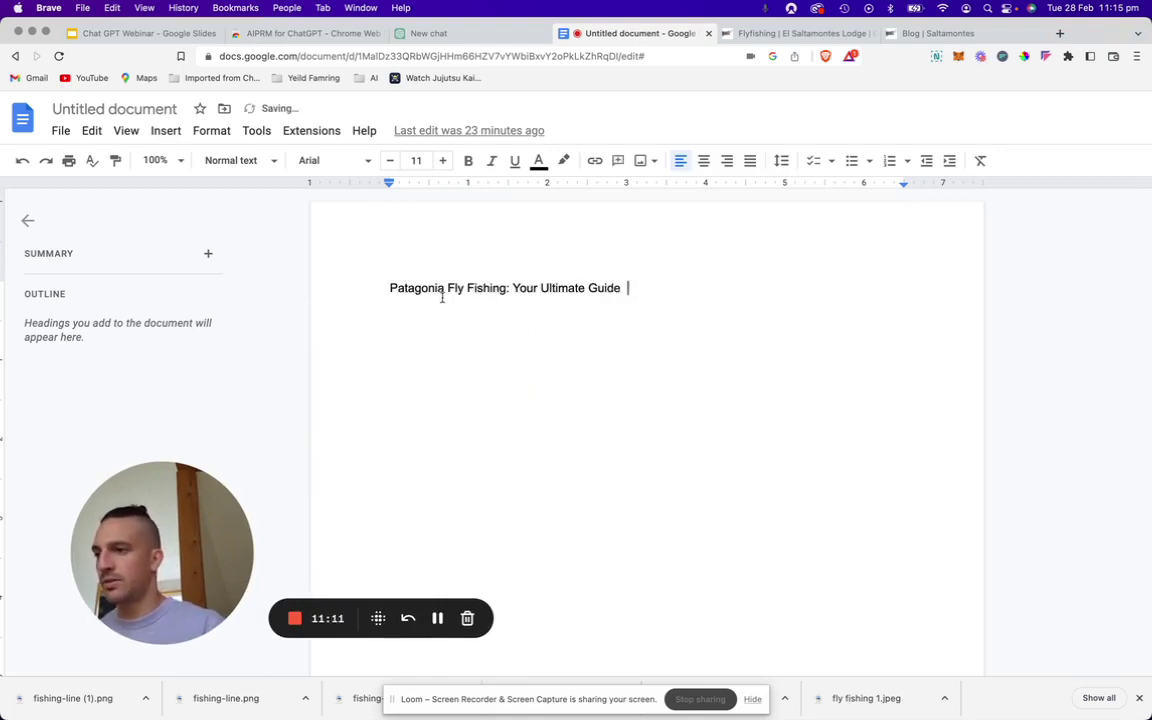
double_click(421, 291)
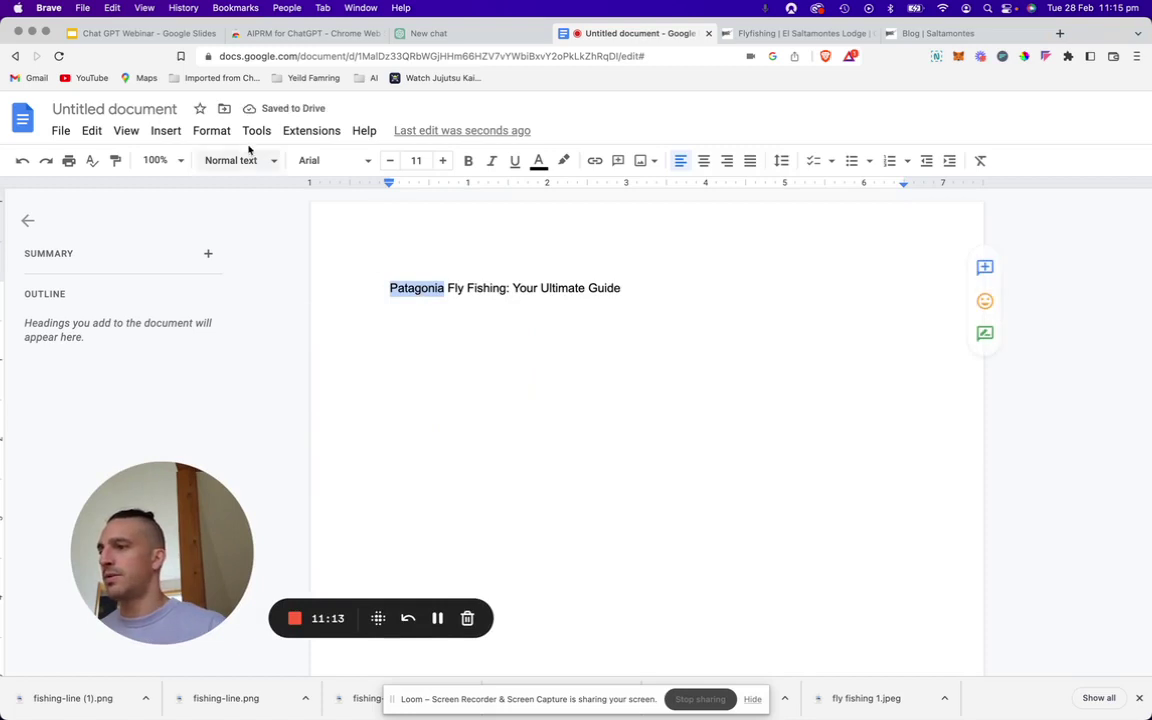
key("ctrl+z")
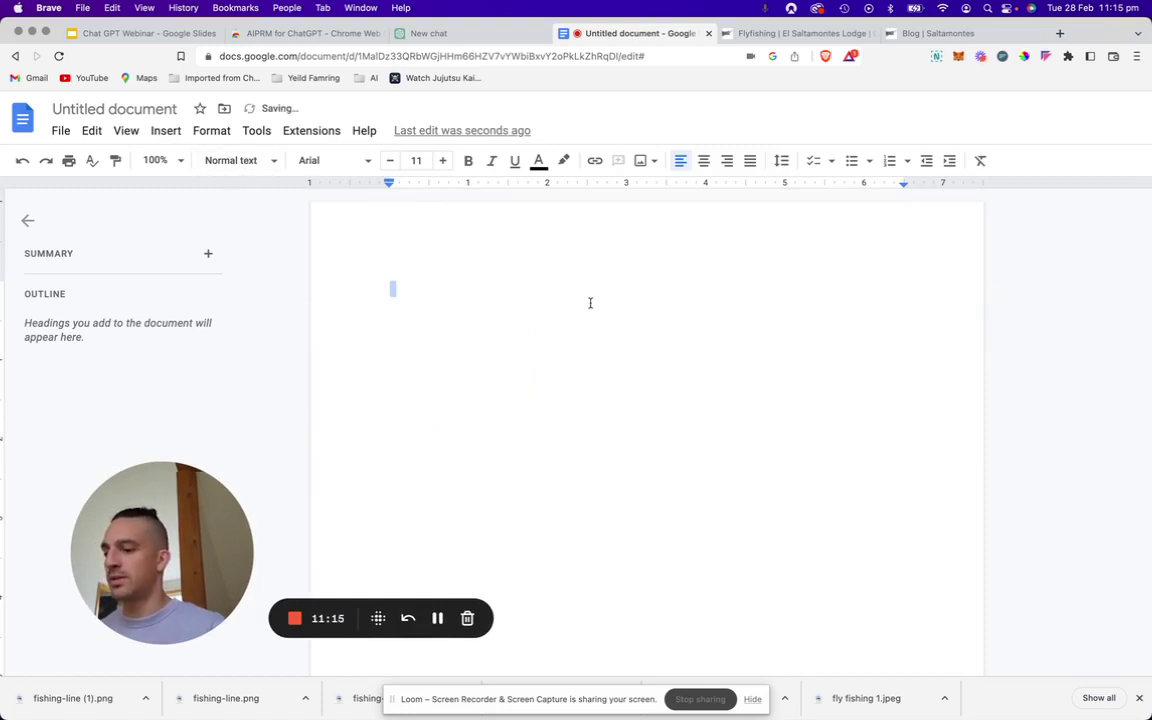
key("ctrl+v")
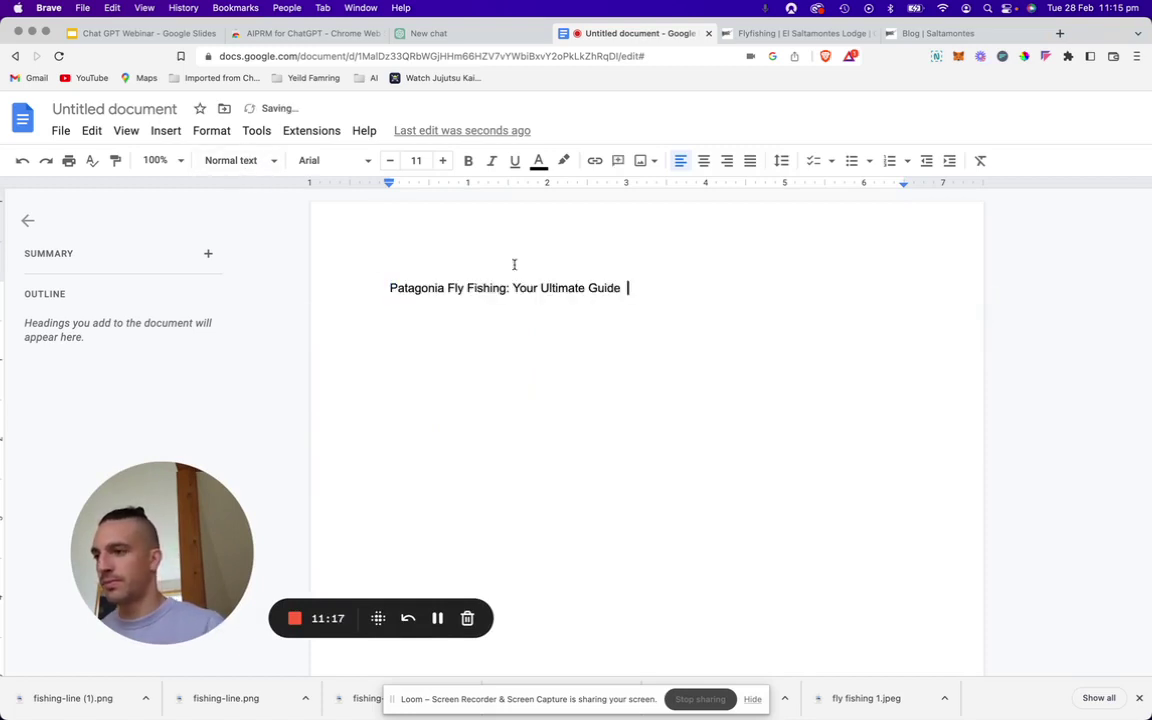
- Apply the Title style to the pasted heading and start a new paragraph below it
left_click(240, 161)
left_click(283, 247)
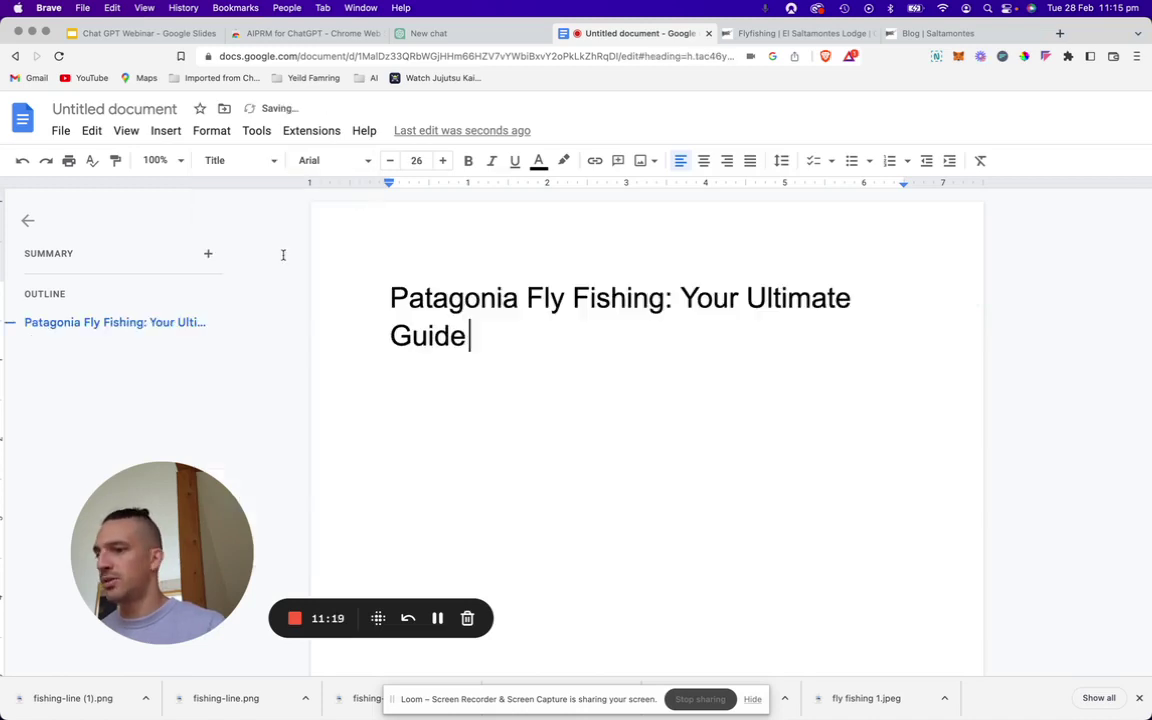
left_click_drag(671, 352, 583, 363)
key("Return")
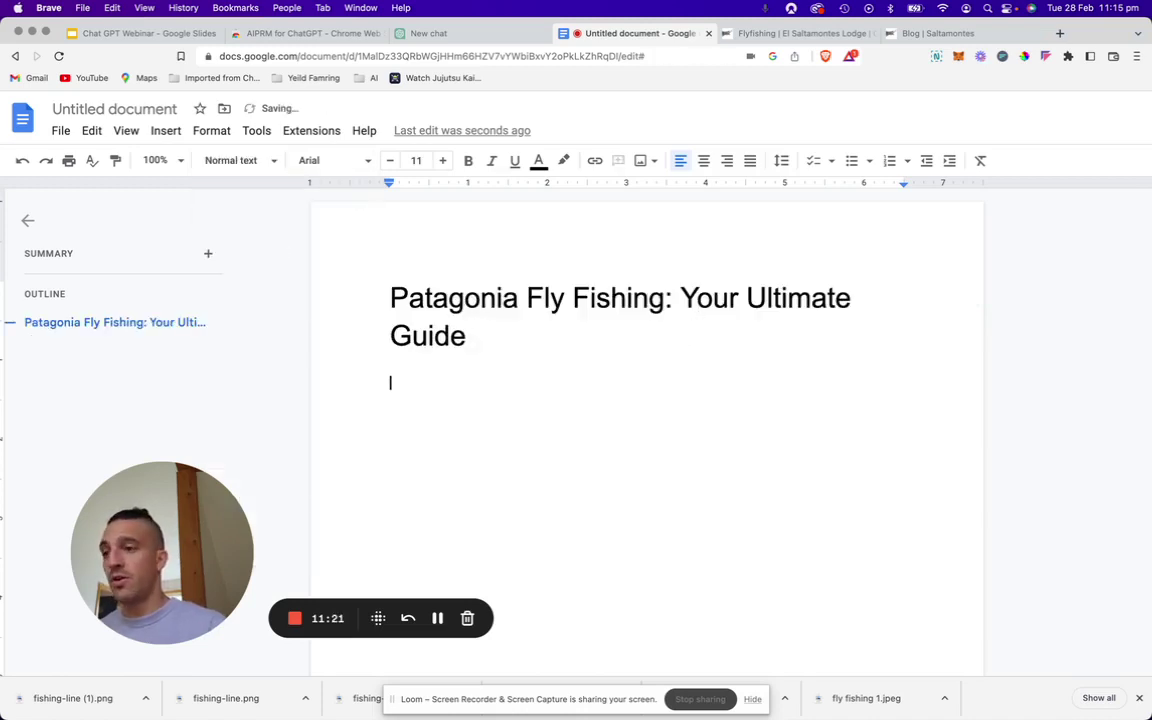
- Copy the document's title and search Google for "Patagonia Fly Fishing: Your Ultimate Guide" in a new browser tab
left_click_drag(468, 337, 376, 280)
key("super+c")
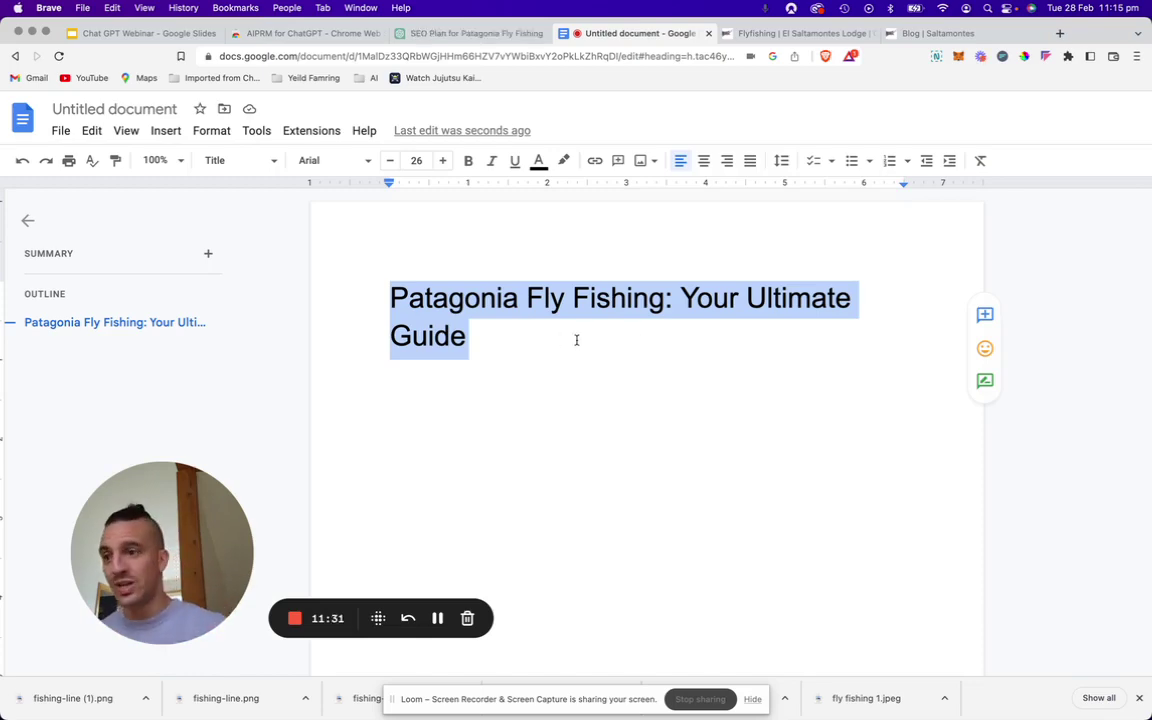
key("super+t")
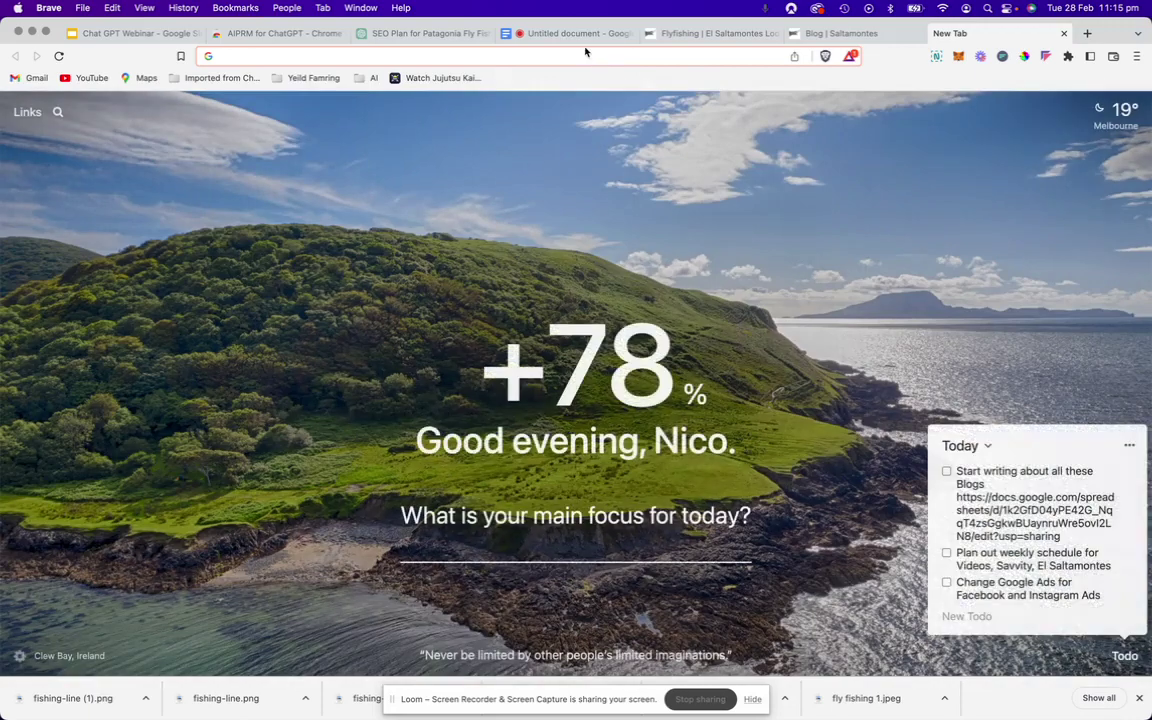
left_click(585, 52)
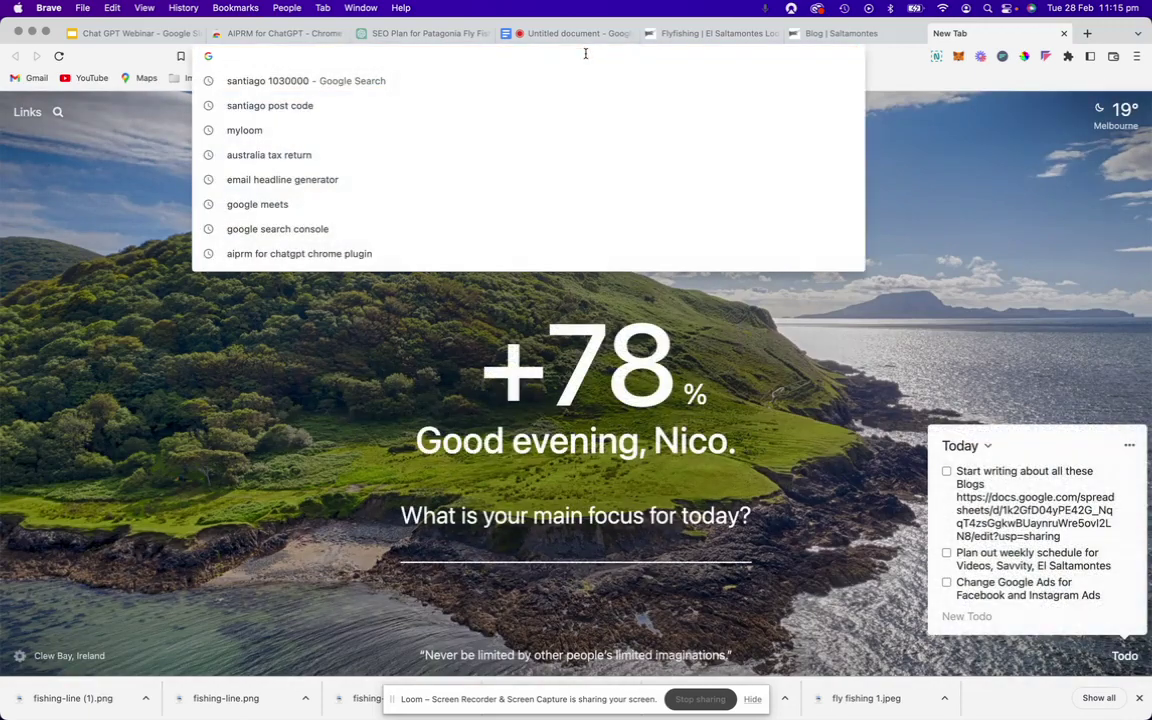
key("super+v")
key("Return")
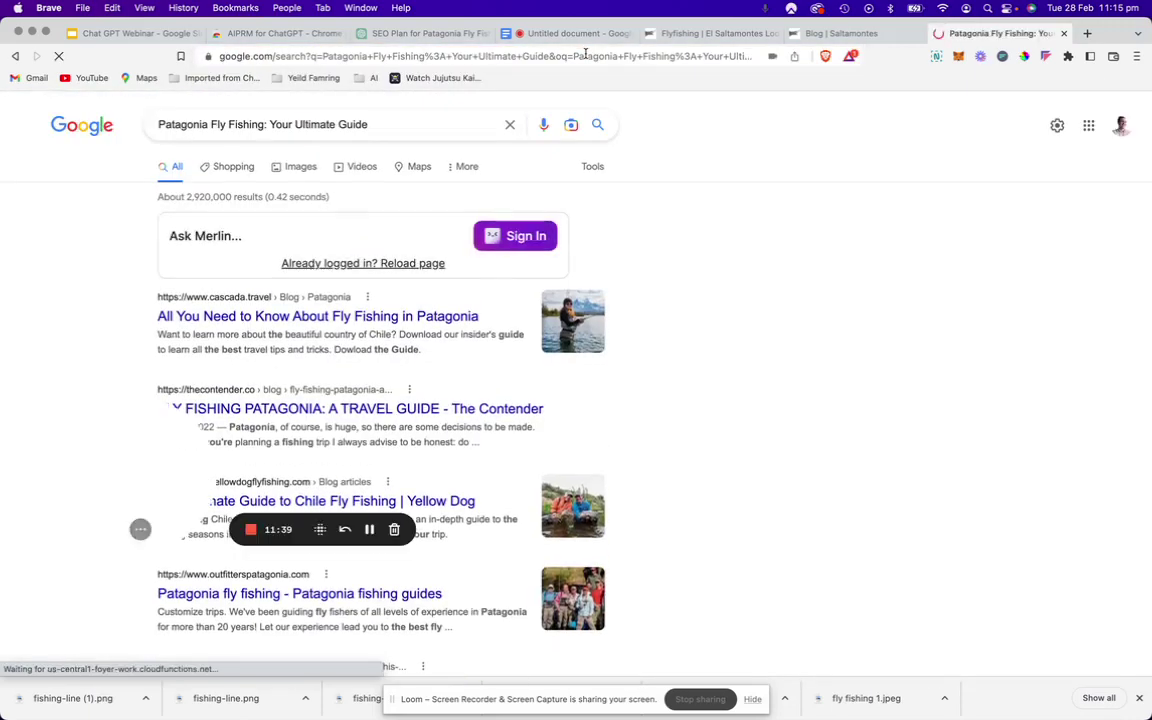
- Examine the Google results for "Patagonia Fly Fishing: Your Ultimate Guide", including competing articles, related questions and related searches
scroll(340, 262, "down", 5)
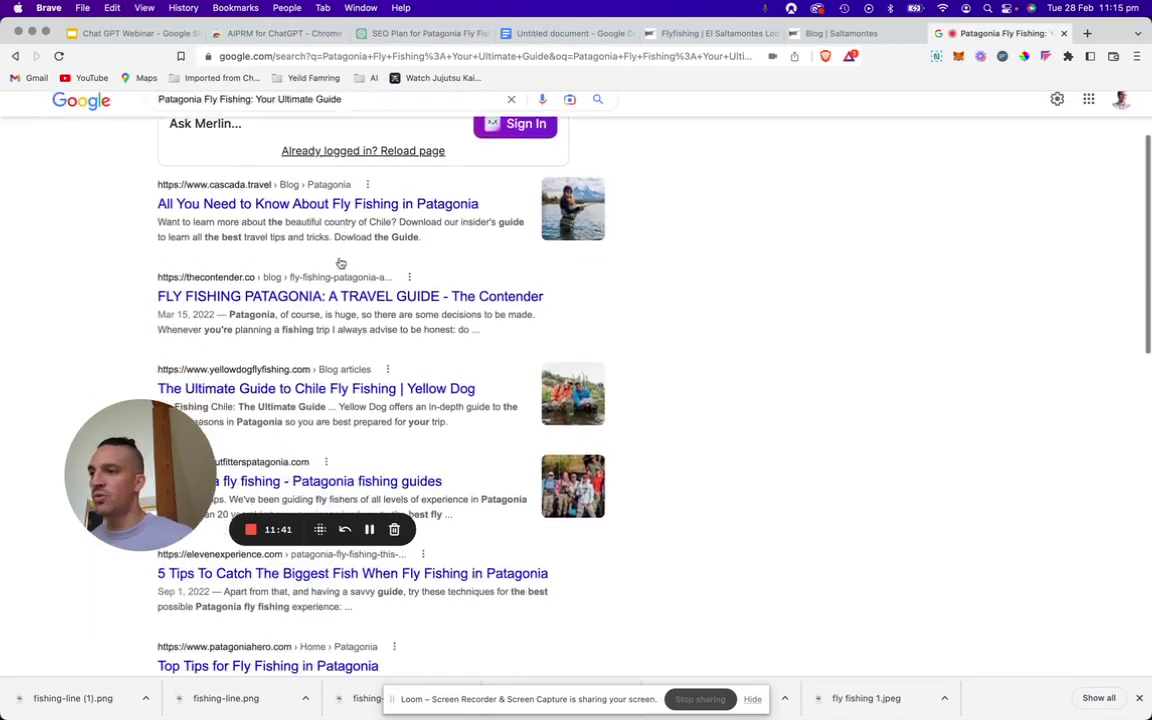
scroll(340, 262, "down", 15)
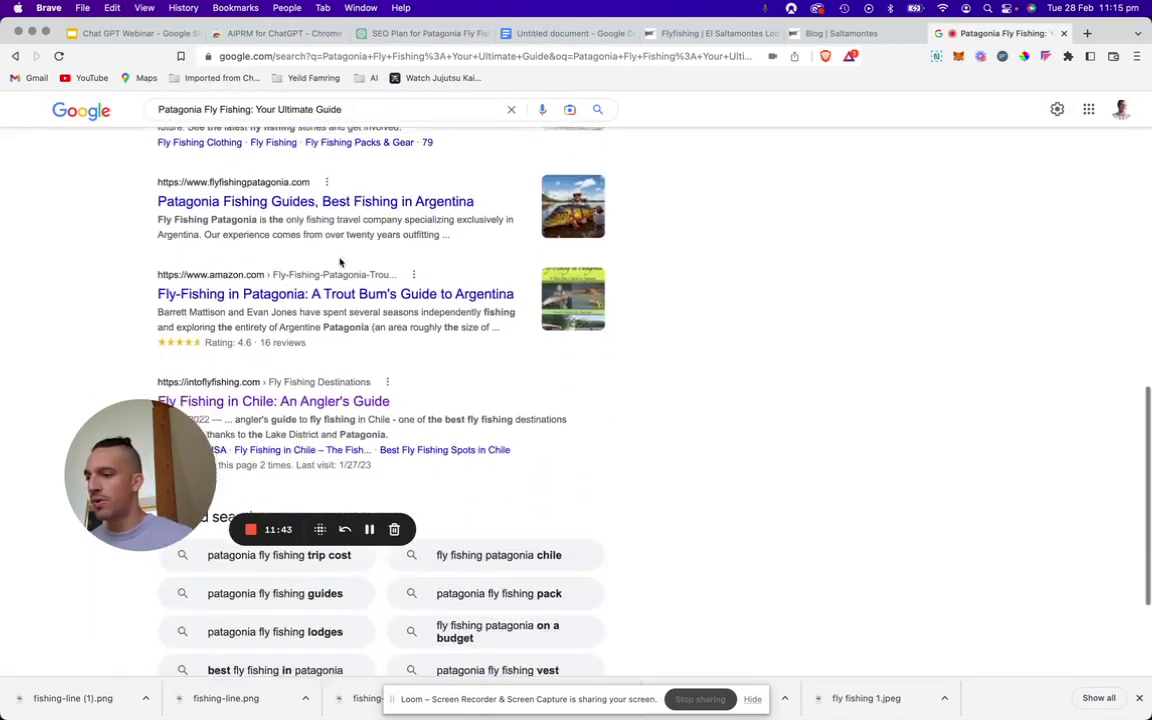
scroll(339, 256, "up", 20)
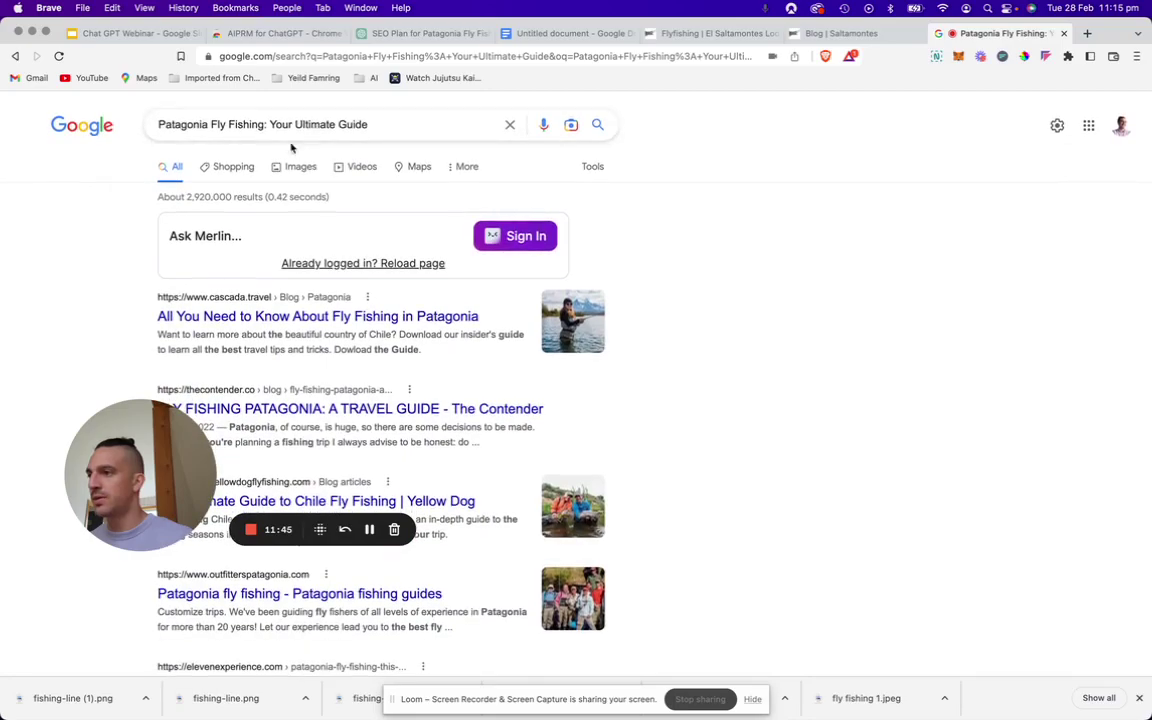
scroll(355, 327, "down", 20)
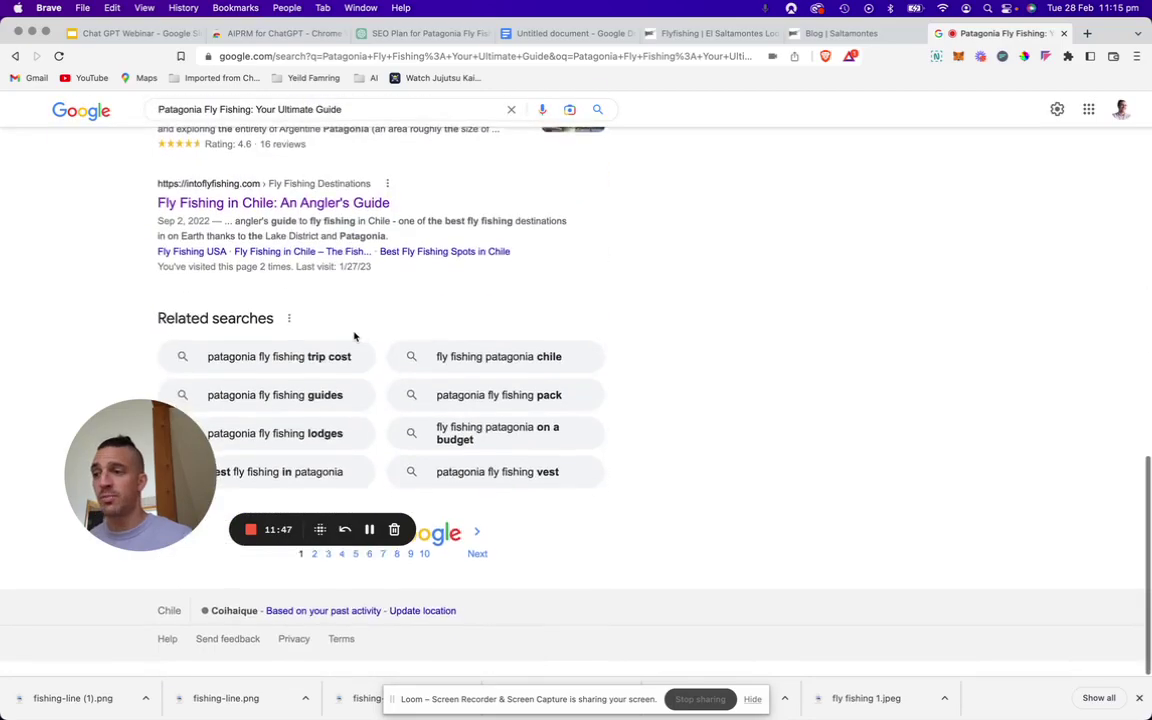
scroll(355, 335, "up", 15)
scroll(355, 337, "down", 20)
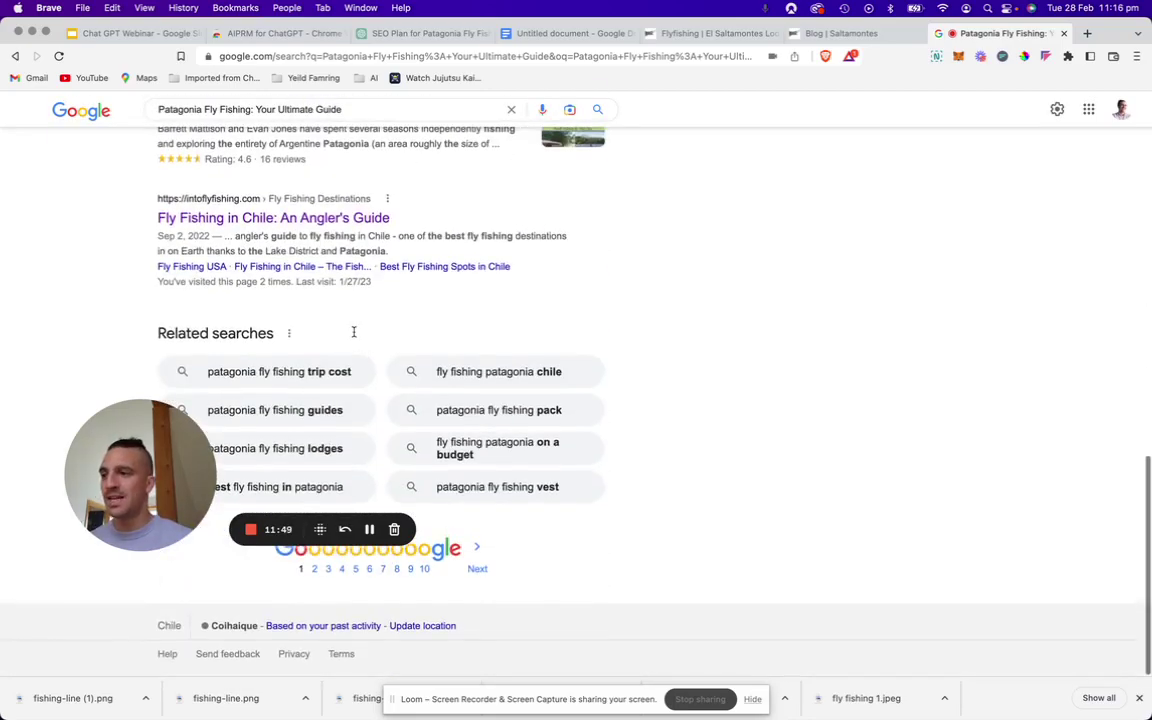
scroll(354, 337, "up", 20)
scroll(354, 337, "up", 5)
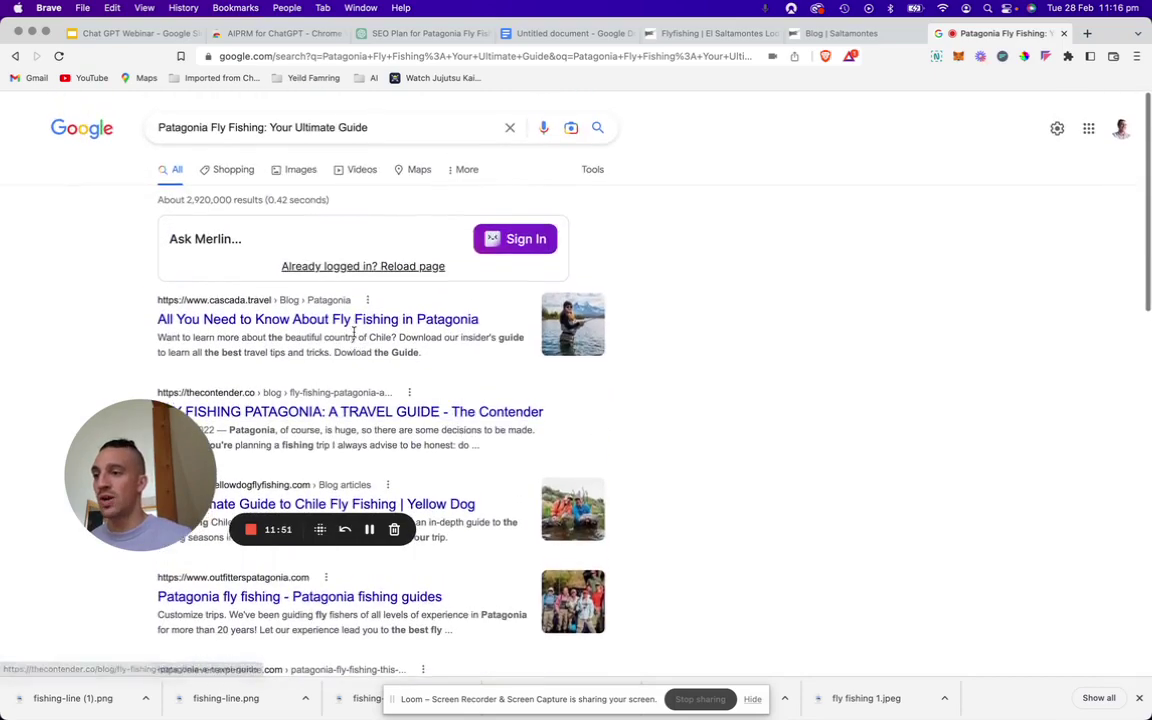
scroll(354, 337, "down", 10)
scroll(354, 337, "down", 4)
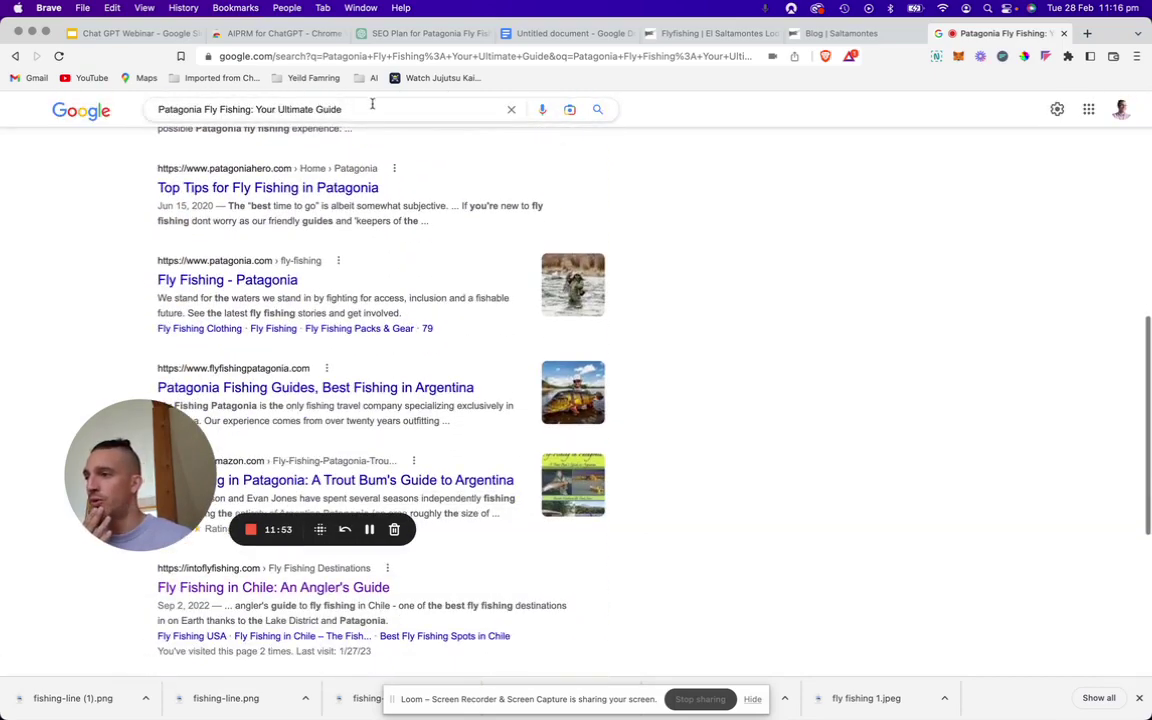
left_click(373, 110)
scroll(420, 310, "down", 20)
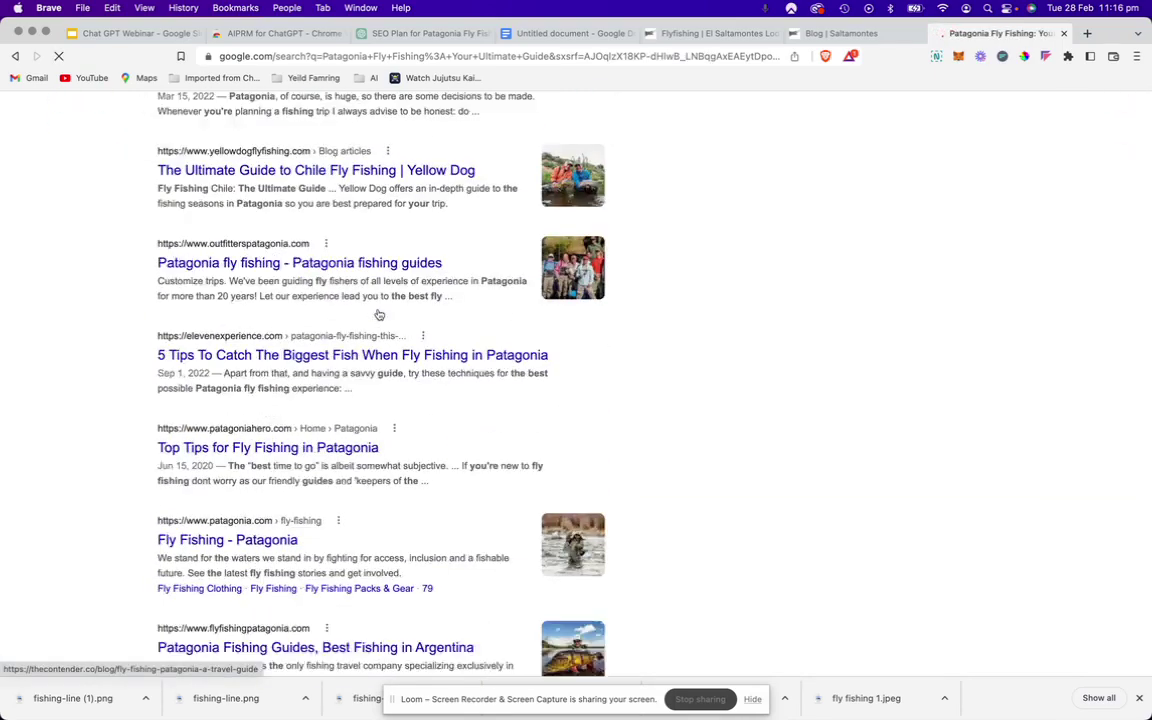
scroll(380, 315, "up", 20)
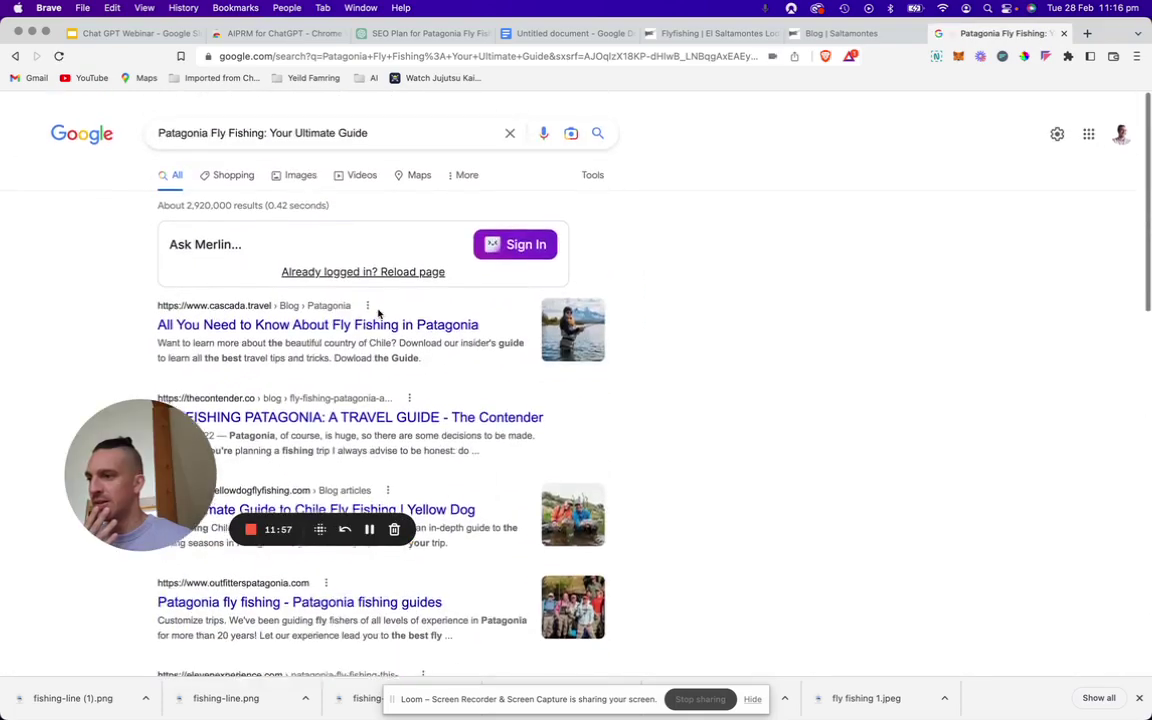
- Return to the ChatGPT keyword table and copy the title "Patagonia Trout Fishing: A Complete Guide" from the Fish Species cluster
left_click(440, 35)
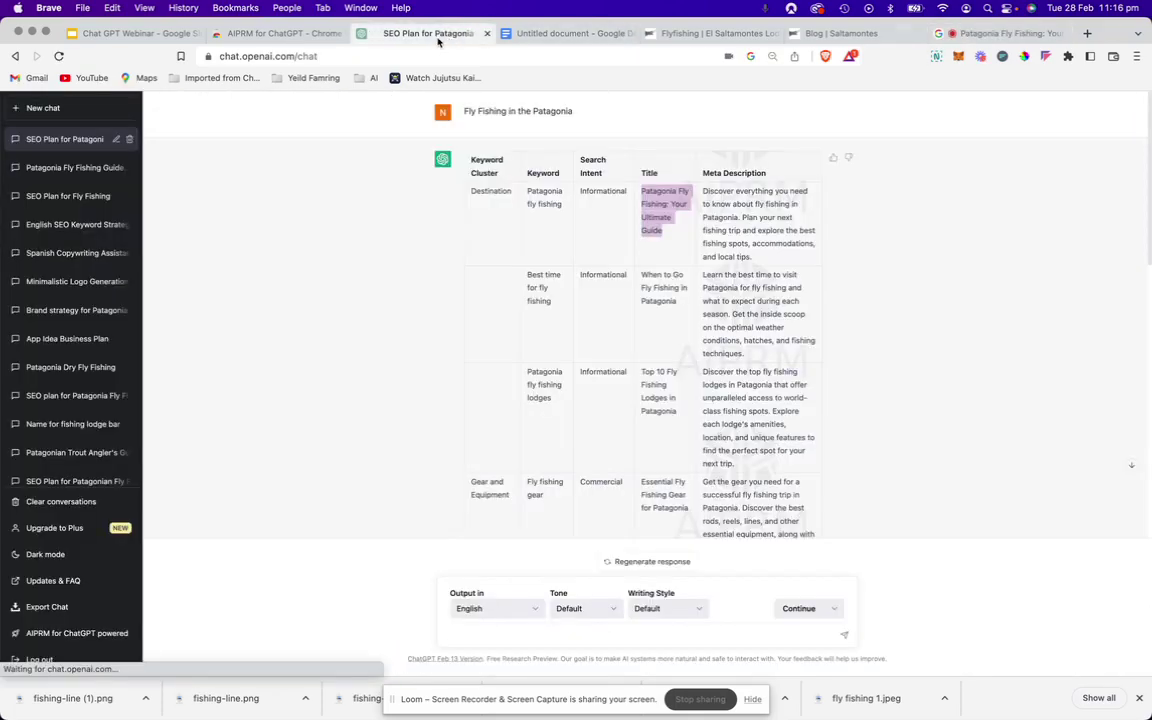
scroll(640, 348, "down", 5)
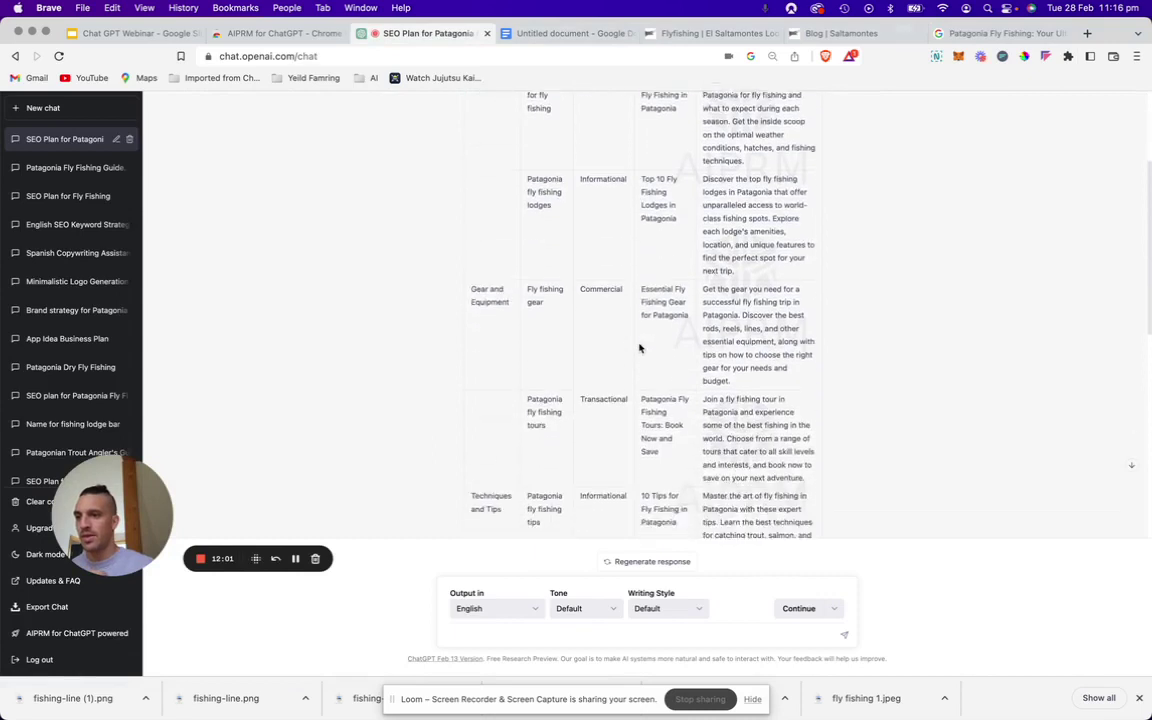
scroll(657, 258, "down", 3)
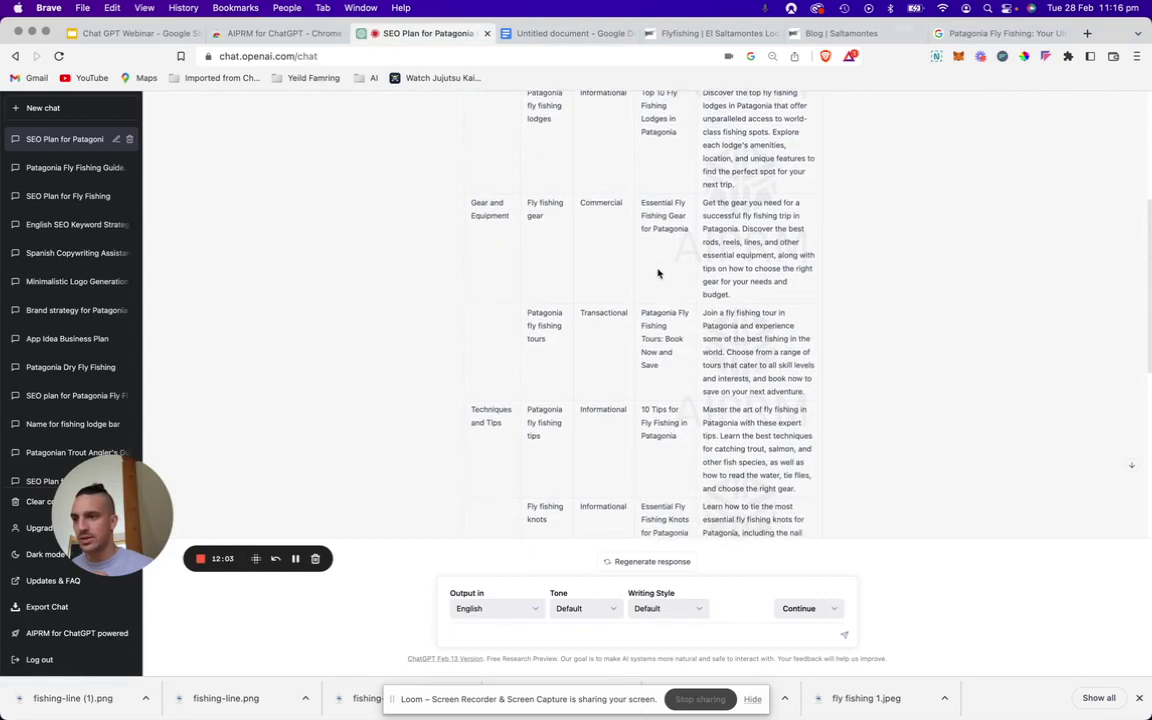
scroll(658, 272, "down", 4)
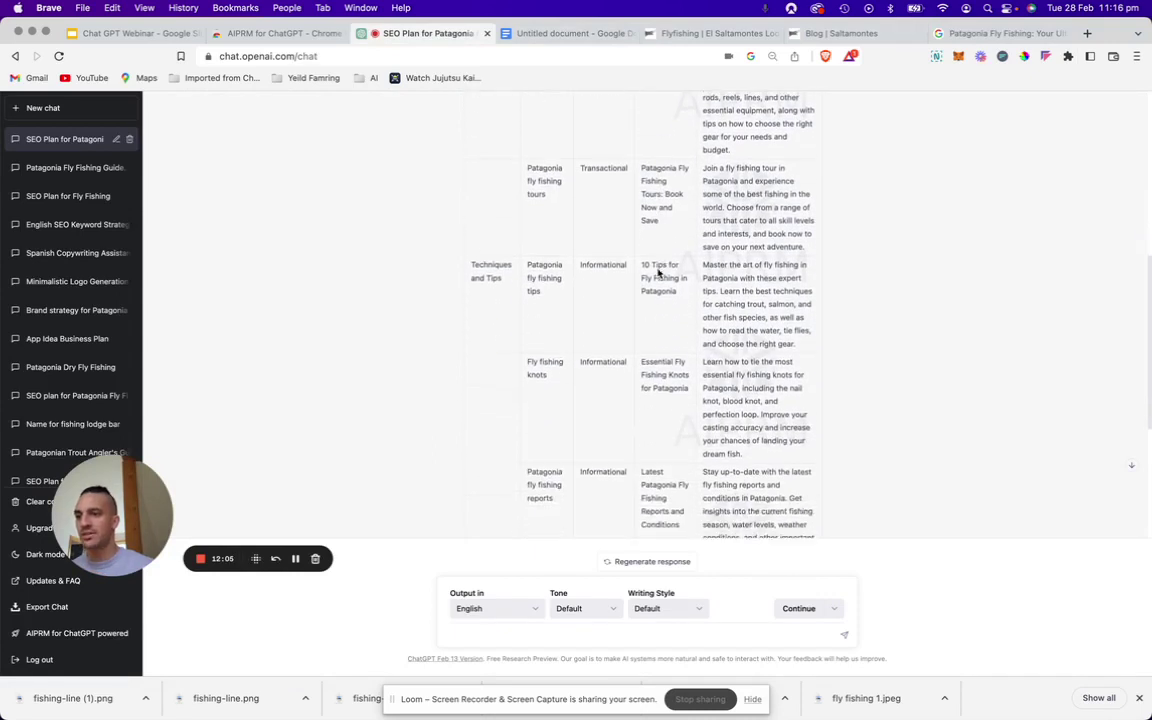
scroll(658, 272, "down", 3)
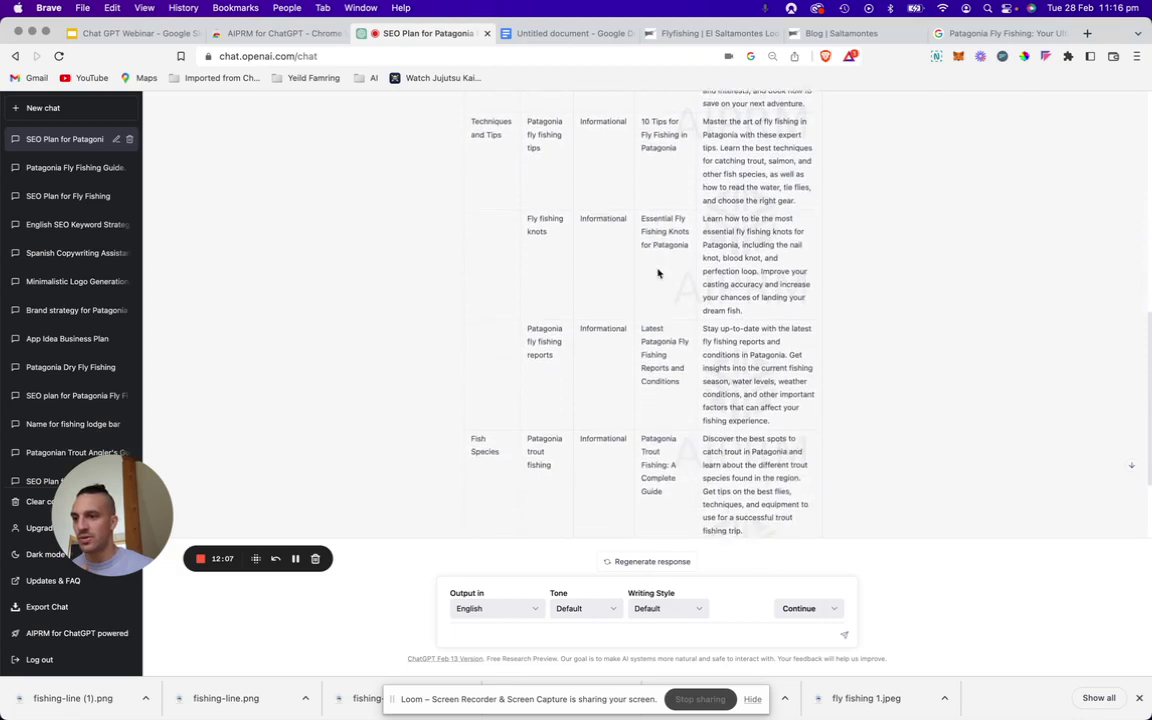
scroll(658, 272, "down", 2)
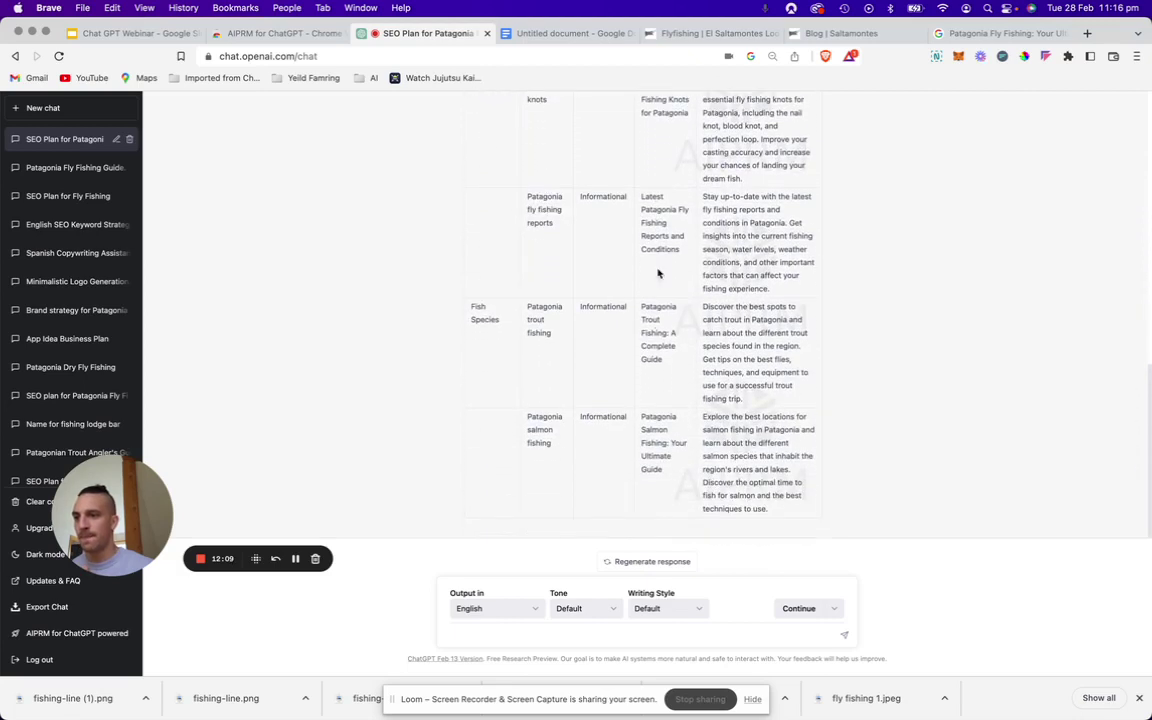
triple_click(655, 344)
key("ctrl+c")
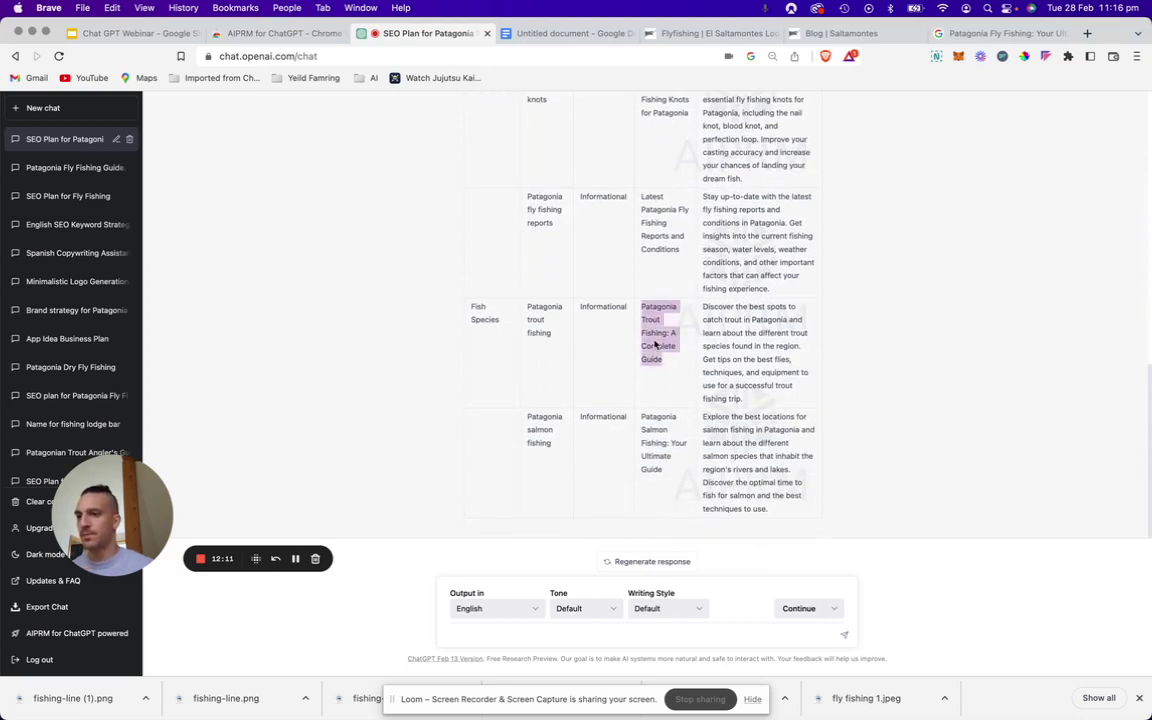
- Switch to the Google results page and replace the query with a search for "Patagonia Trout Fishing: A Complete Guide"
left_click(995, 33)
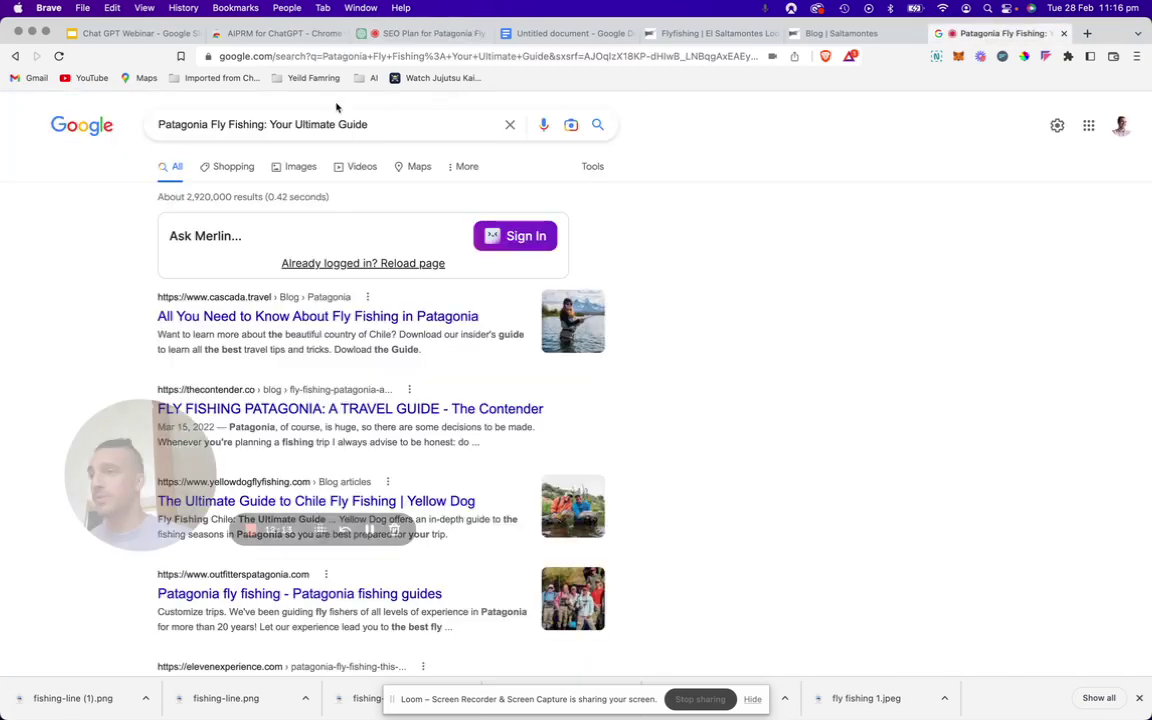
left_click(334, 120)
triple_click(334, 114)
key("ctrl+v")
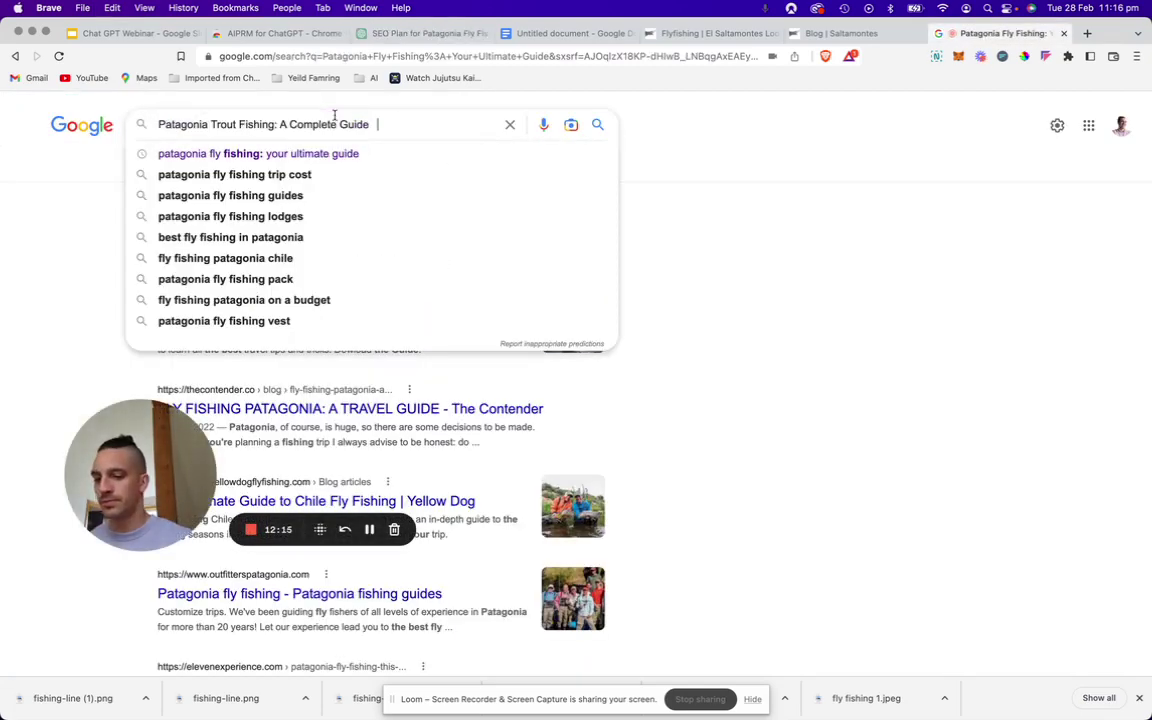
key("Return")
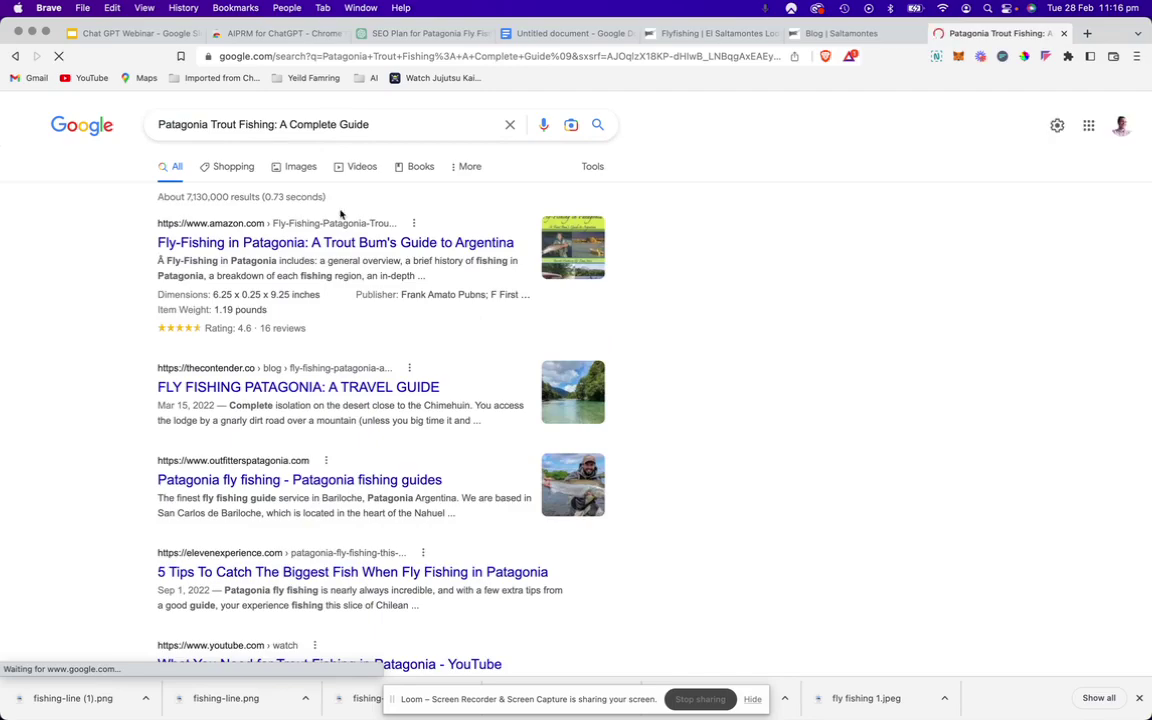
- Find the "People also ask" section in the trout fishing results and copy its four questions
scroll(340, 212, "down", 1)
scroll(340, 214, "down", 12)
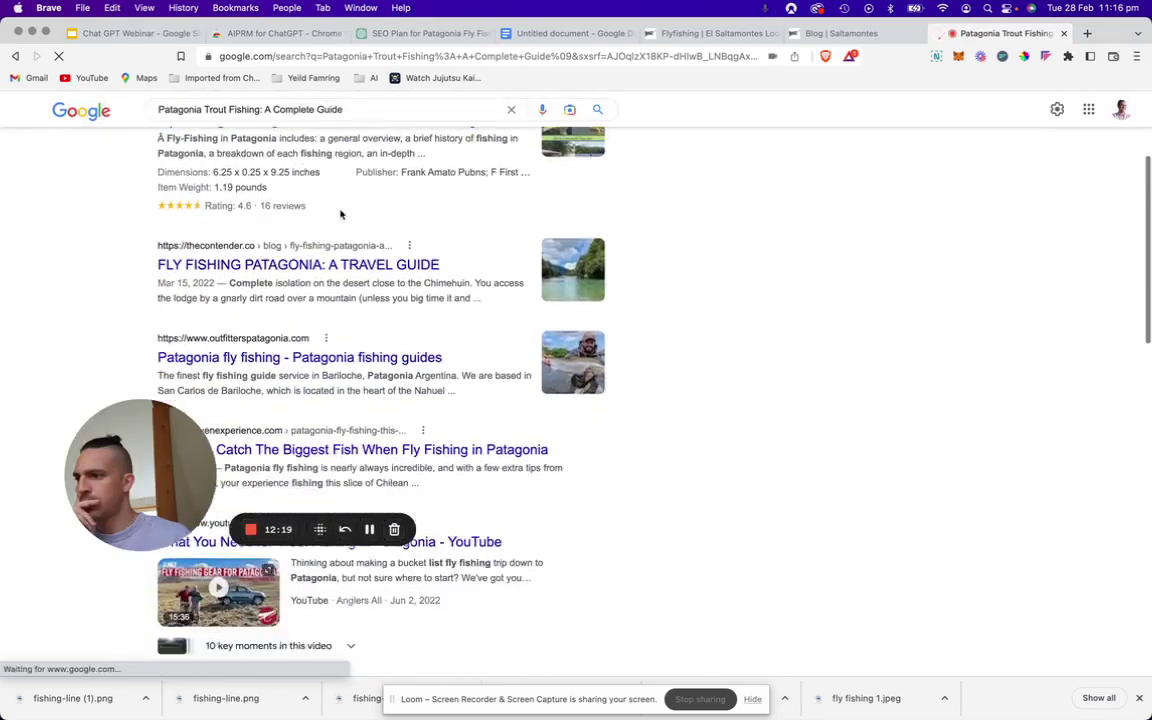
scroll(340, 214, "down", 6)
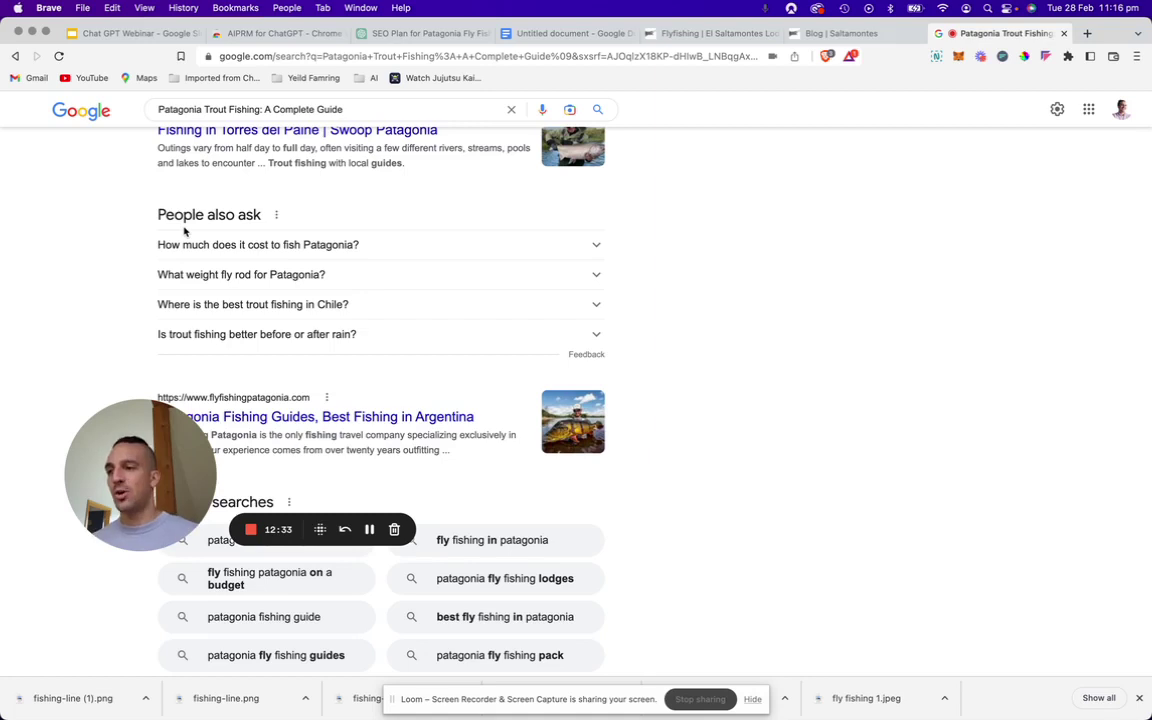
left_click_drag(144, 246, 352, 338)
key("super+c")
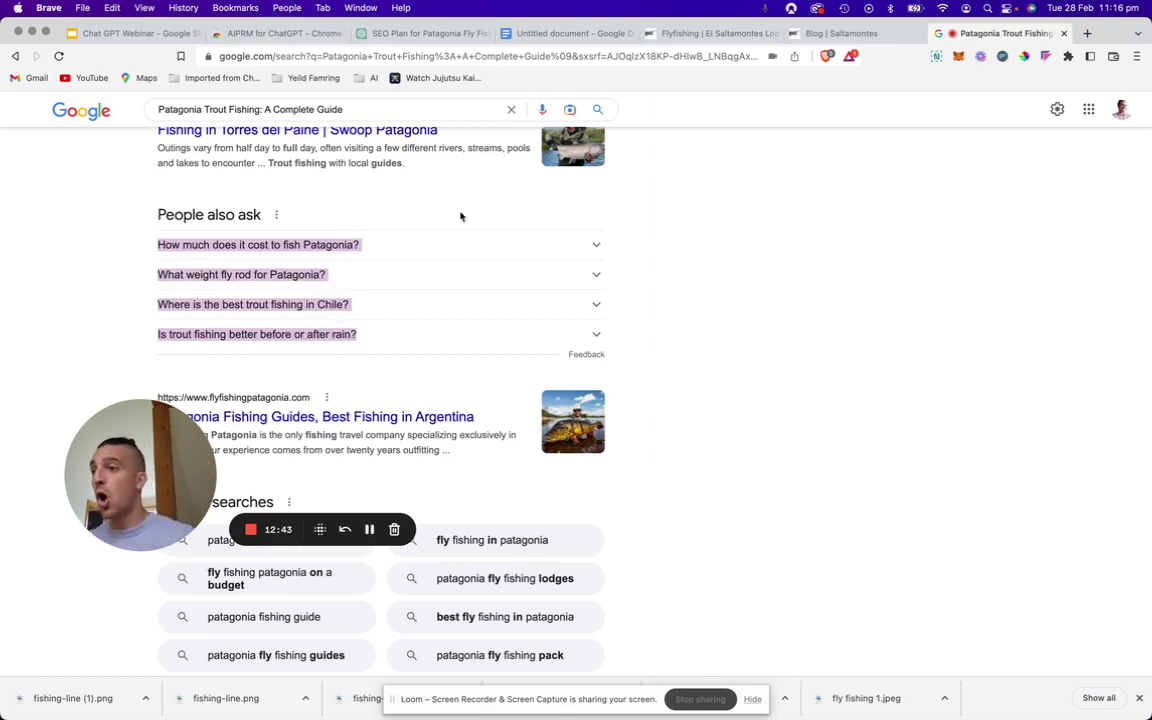
- Switch to the untitled Google Docs document and paste the four copied questions below the title
left_click(545, 33)
left_click(486, 362)
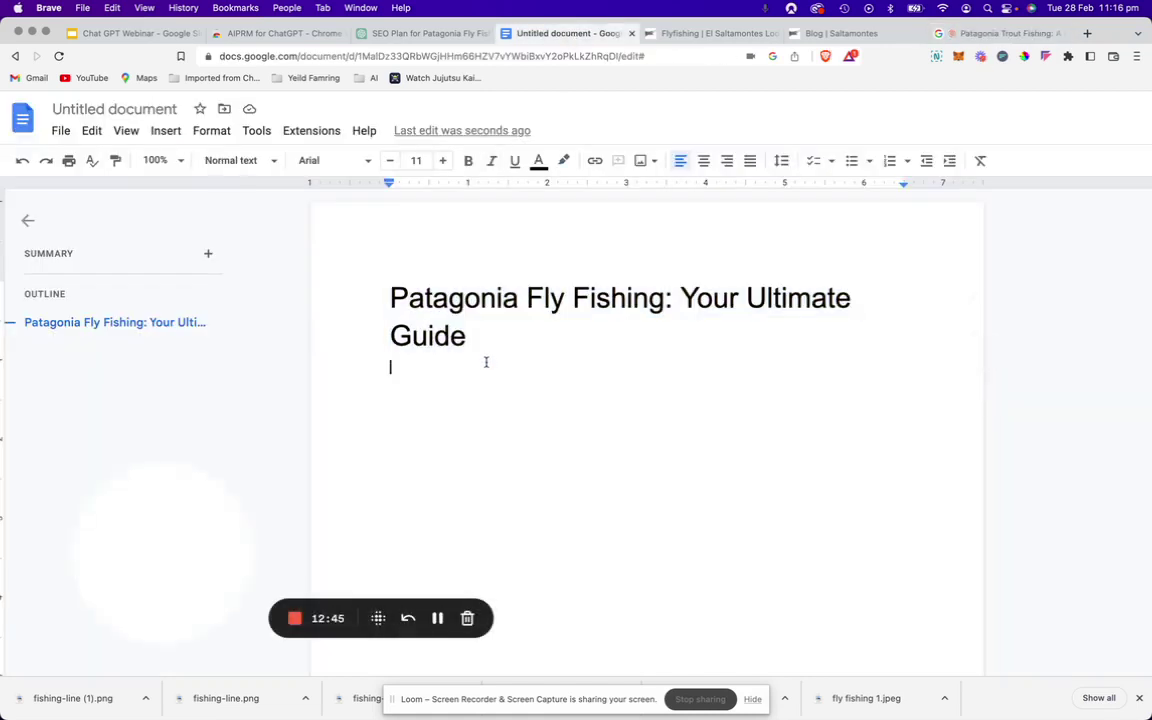
key("super+v")
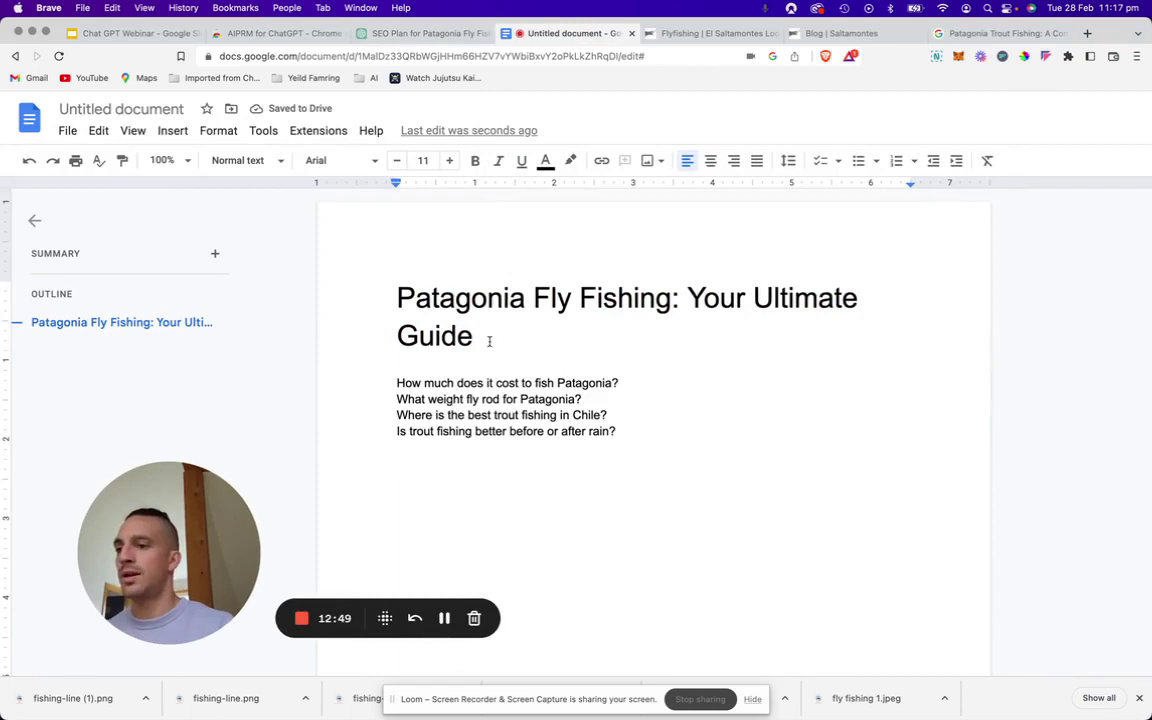
- Replace the document's title with "Patagonia Trout Fishing: A Complete Guide", copied from the Google search query
triple_click(378, 287)
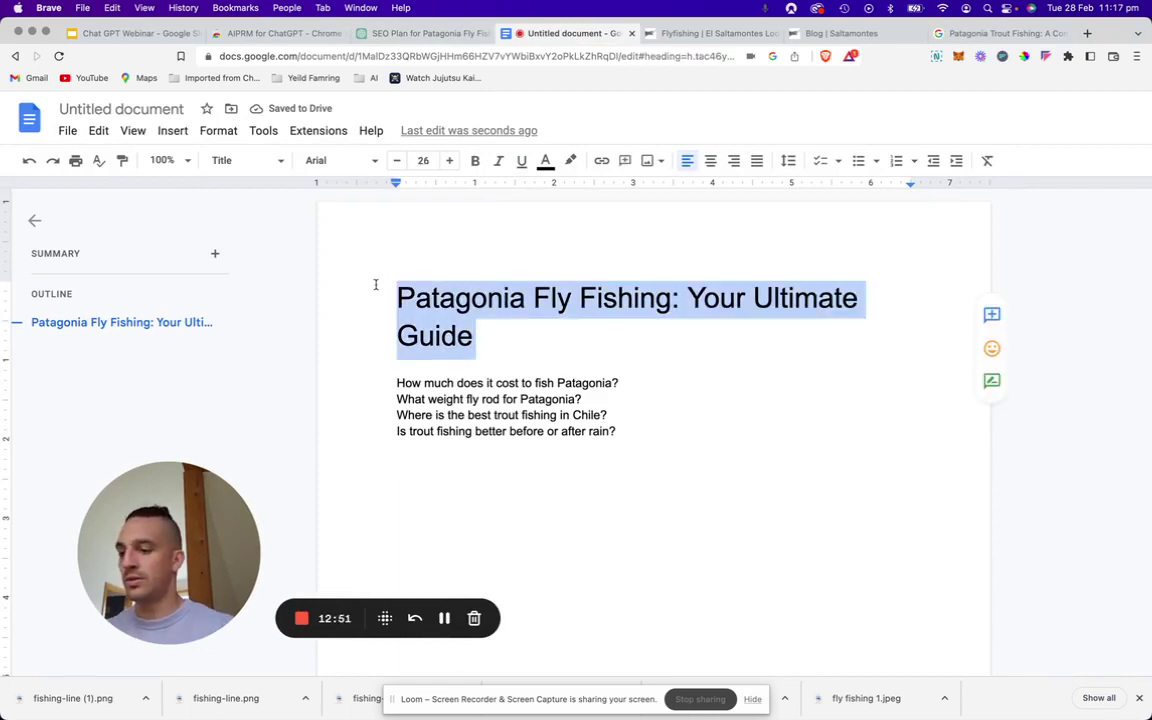
left_click(985, 33)
scroll(366, 290, "down", 5)
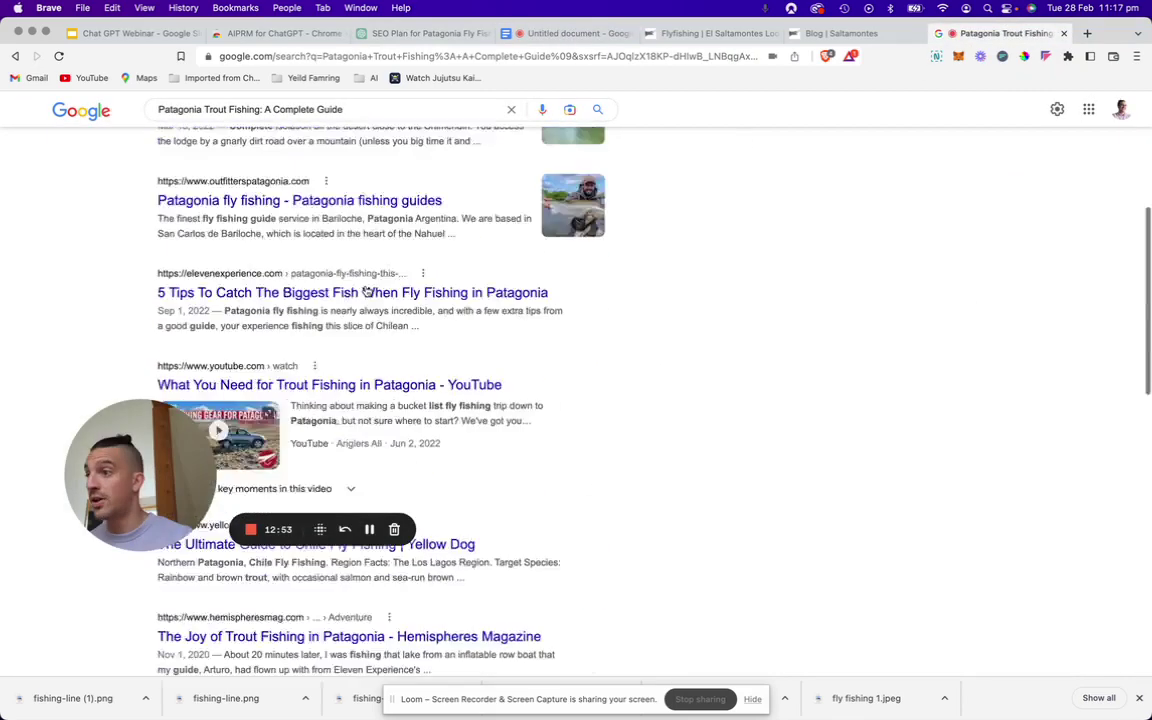
scroll(366, 290, "up", 3)
triple_click(372, 100)
key("super+c")
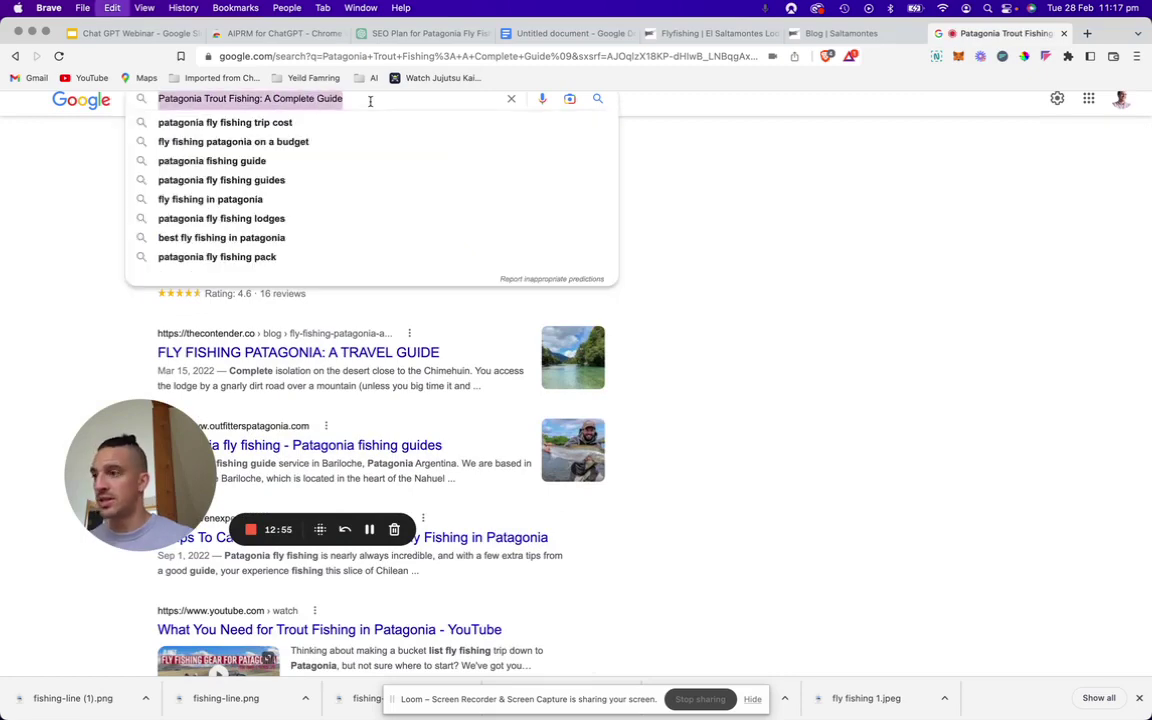
left_click(840, 33)
left_click(558, 34)
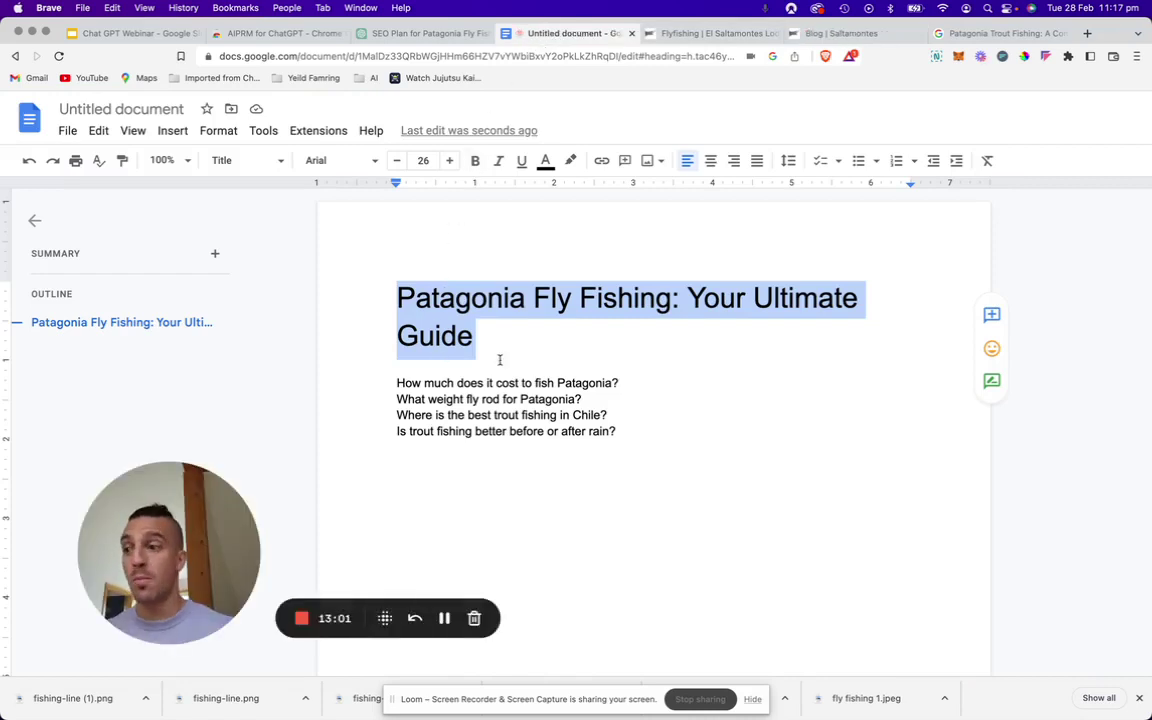
key("super+v")
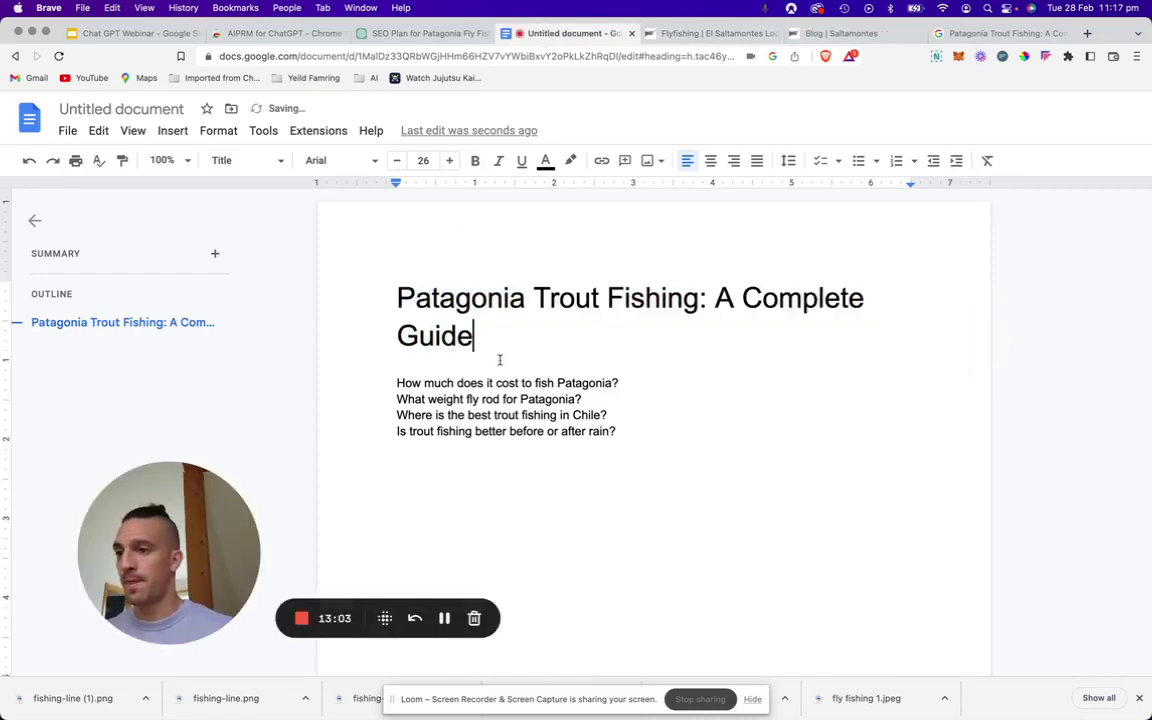
- Start a new ChatGPT chat and run the AIPRM prompt "Outline For Blog Article" on "Patagonia Trout Fishing: A Complete Guide"
left_click(415, 32)
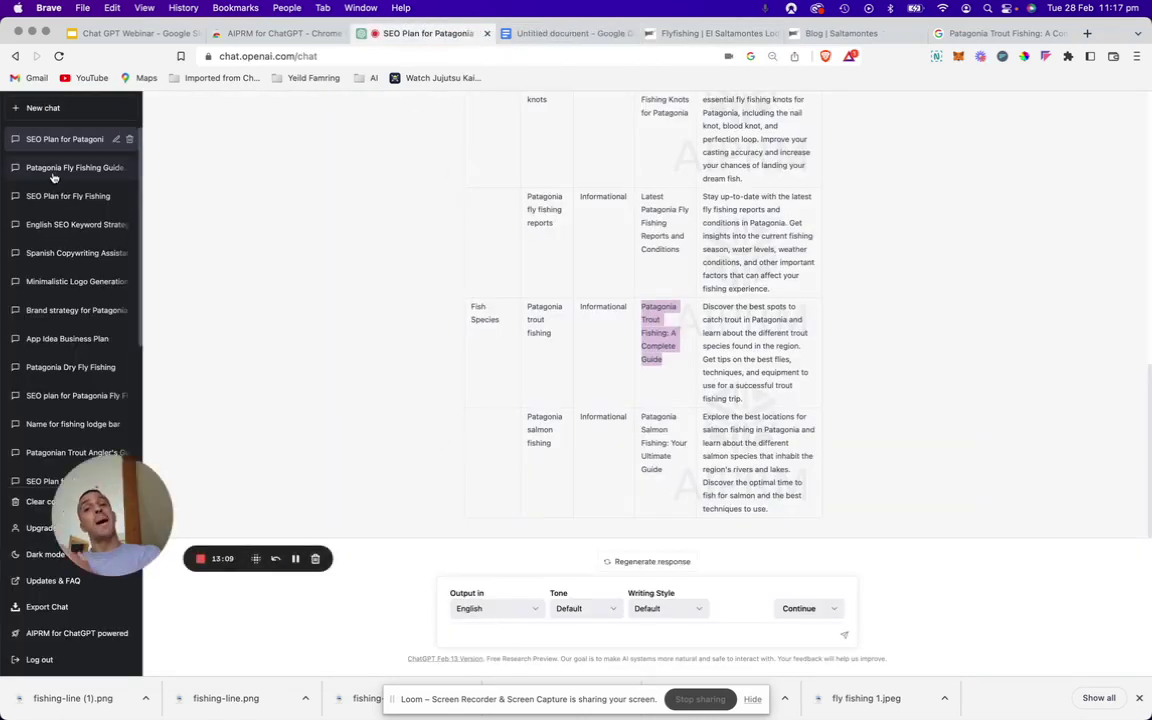
left_click(63, 108)
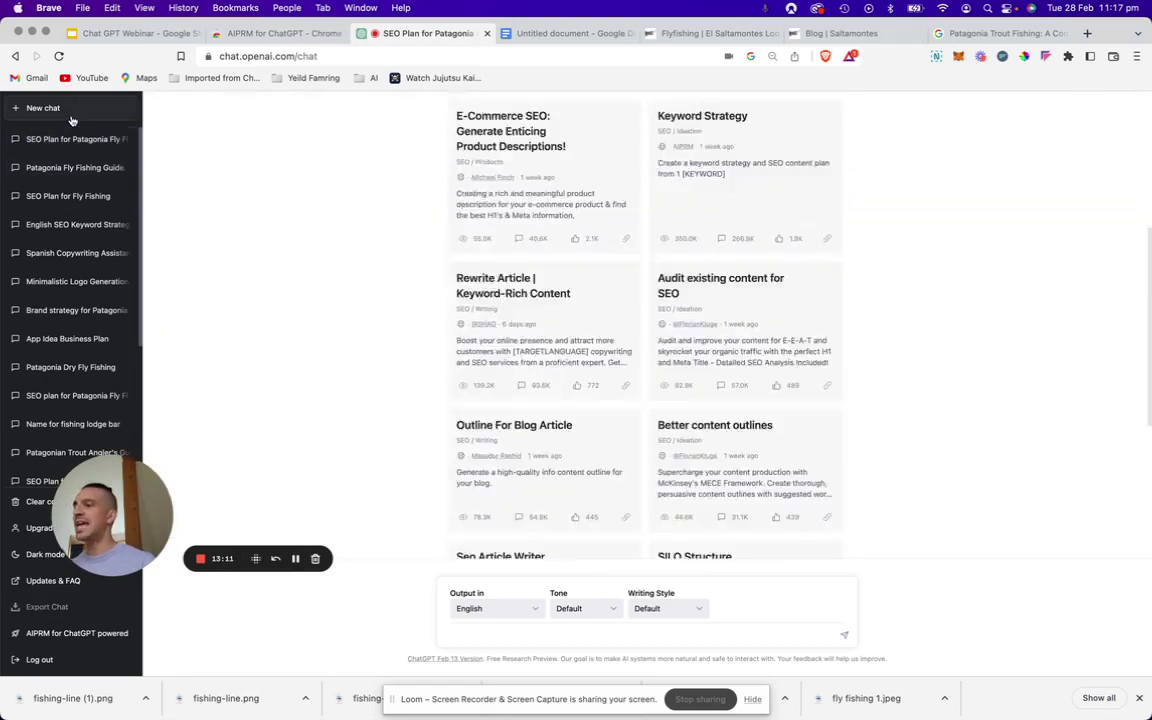
scroll(407, 301, "up", 6)
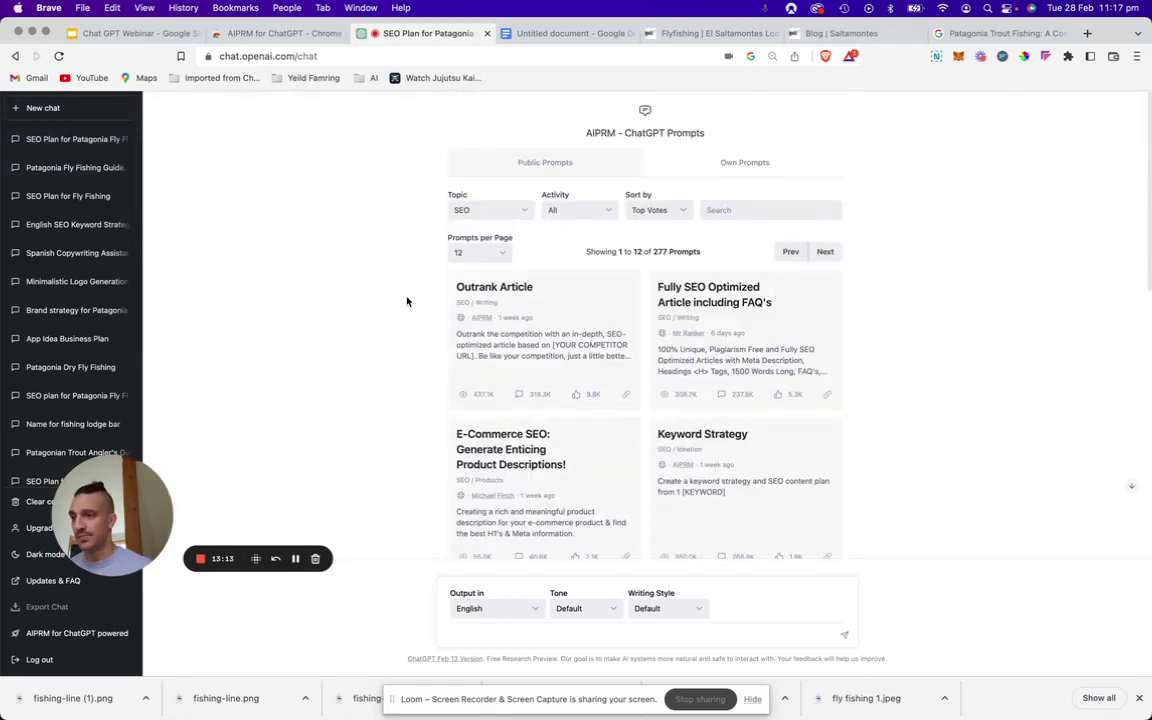
scroll(407, 301, "down", 8)
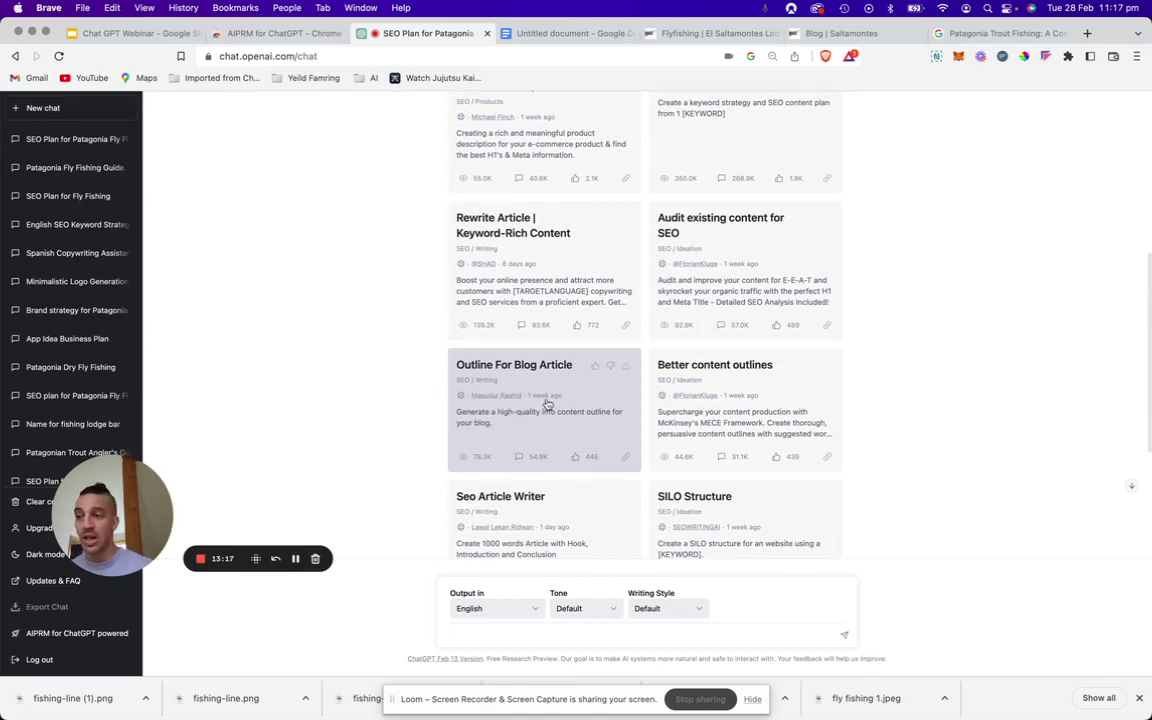
left_click(547, 403)
key("super+v")
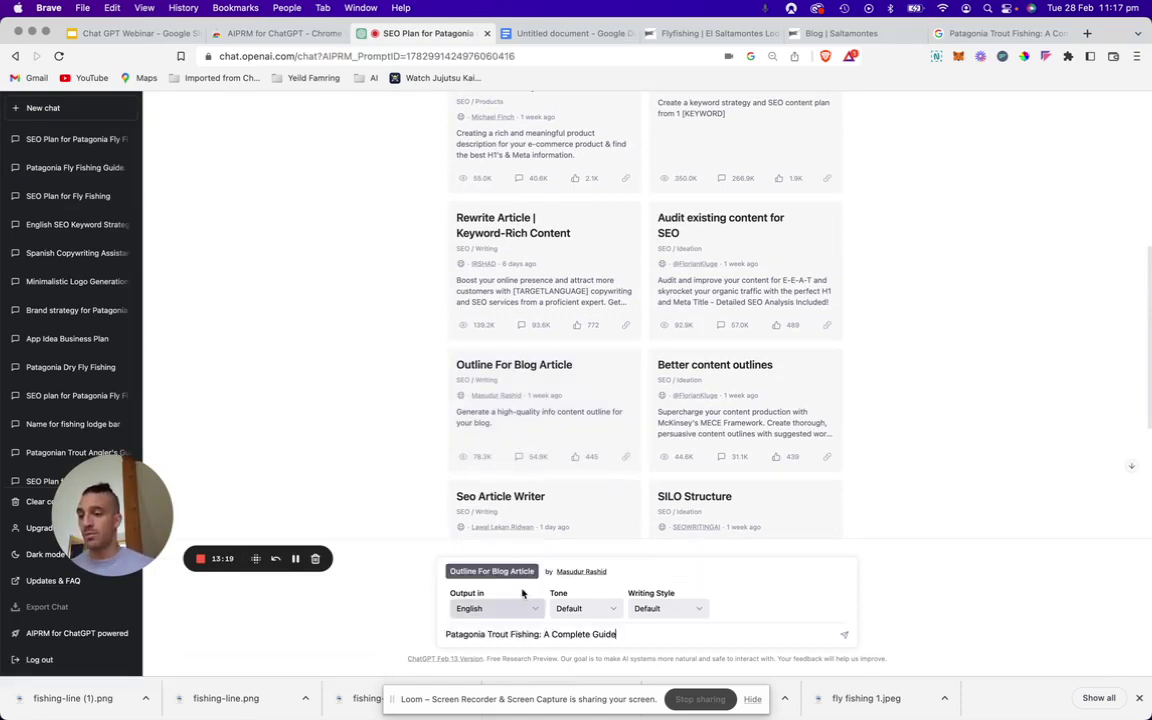
key("Return")
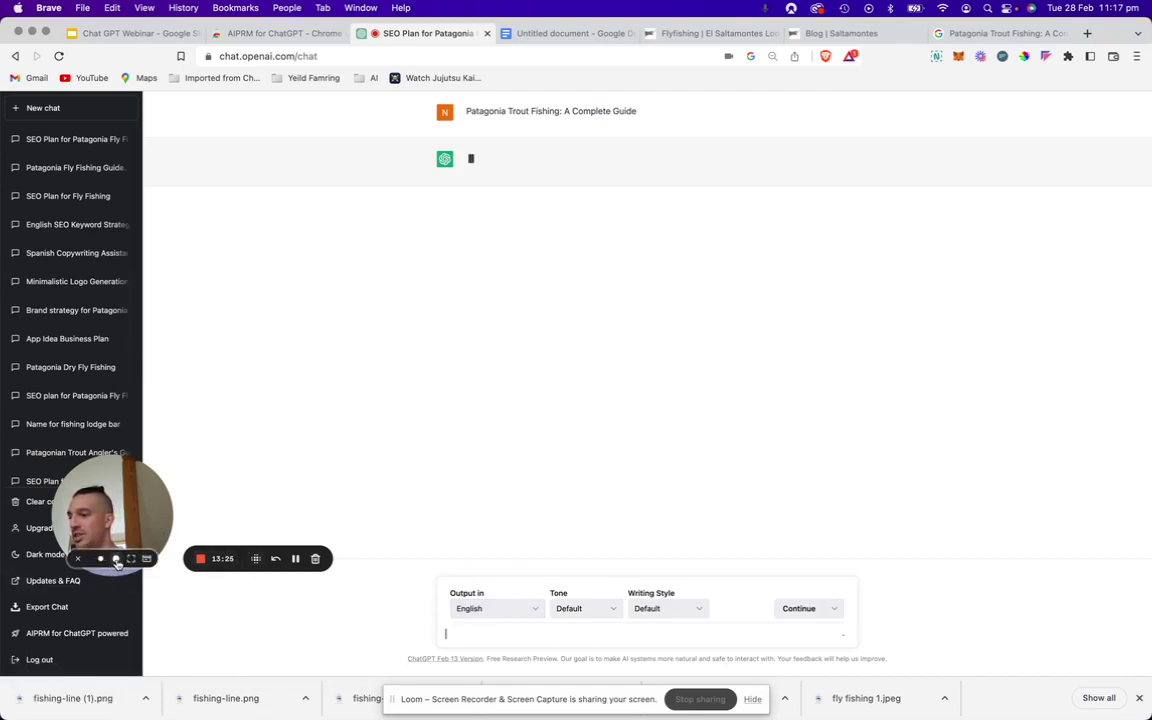
left_click(117, 563)
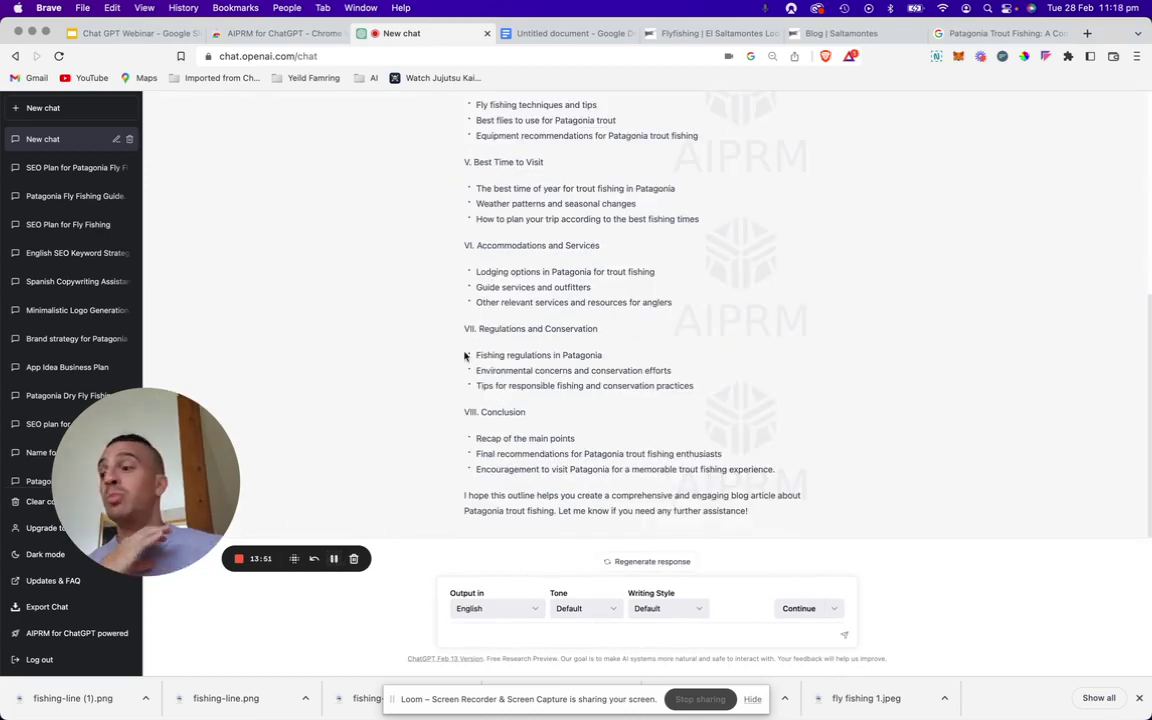
- Review the generated outline, copy the four questions from the untitled Google Docs document, and return to the ChatGPT chat
scroll(464, 355, "up", 5)
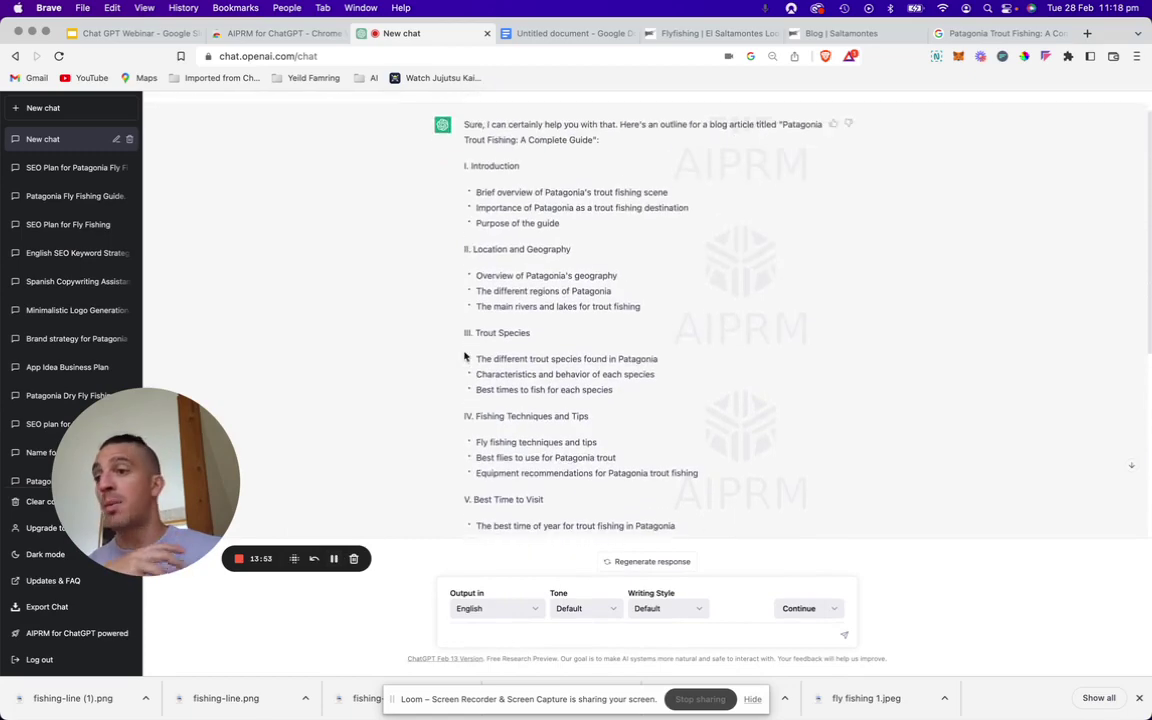
scroll(464, 355, "down", 4)
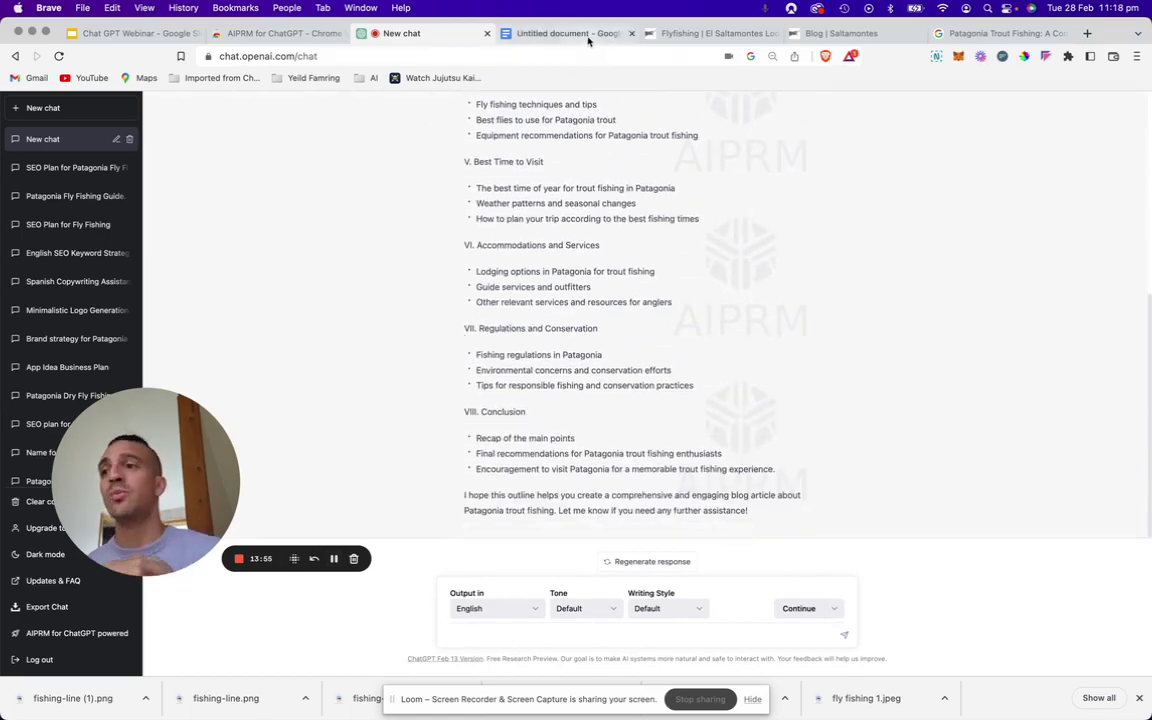
left_click(545, 34)
left_click_drag(632, 442, 392, 384)
left_click(430, 34)
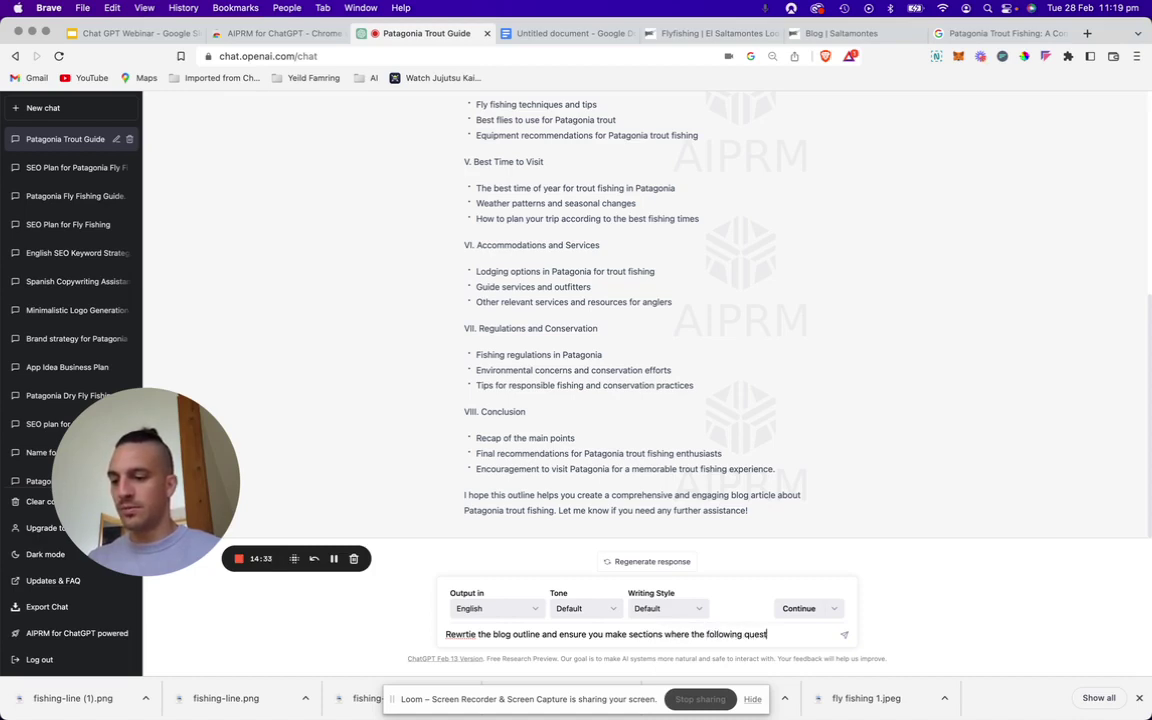
- Ask ChatGPT to rewrite the blog outline with sections where the four pasted questions can be answered
type("wer")
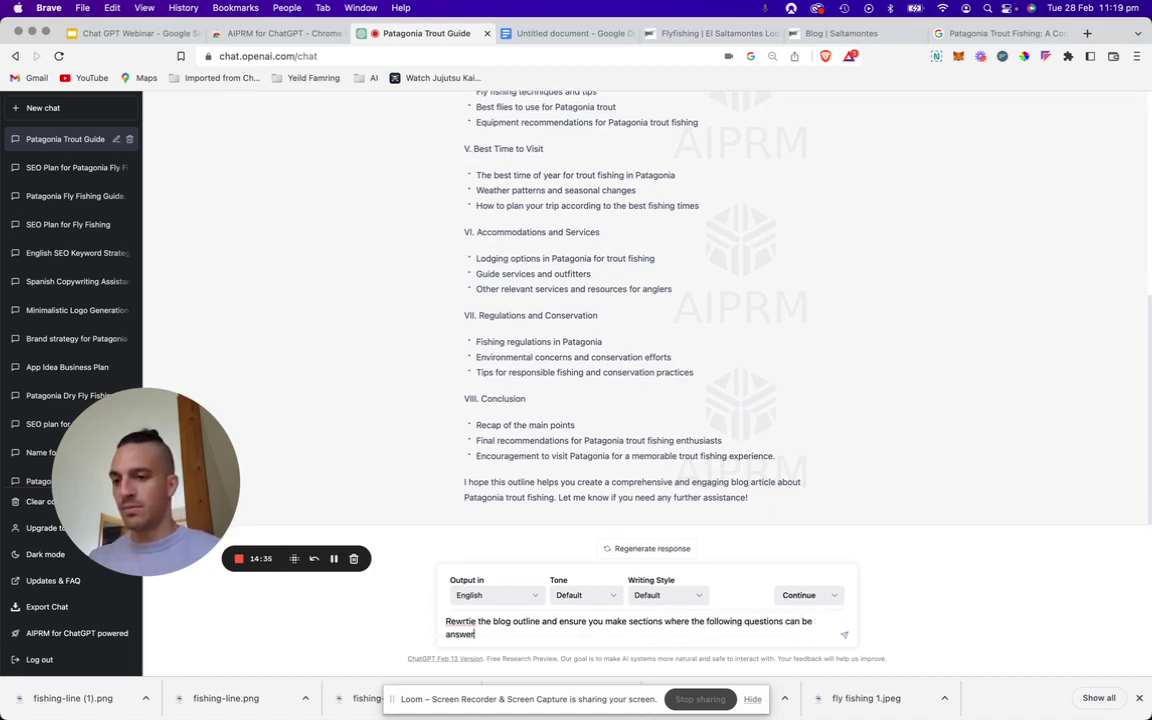
type("ed:")
key("shift+Return")
key("super+v")
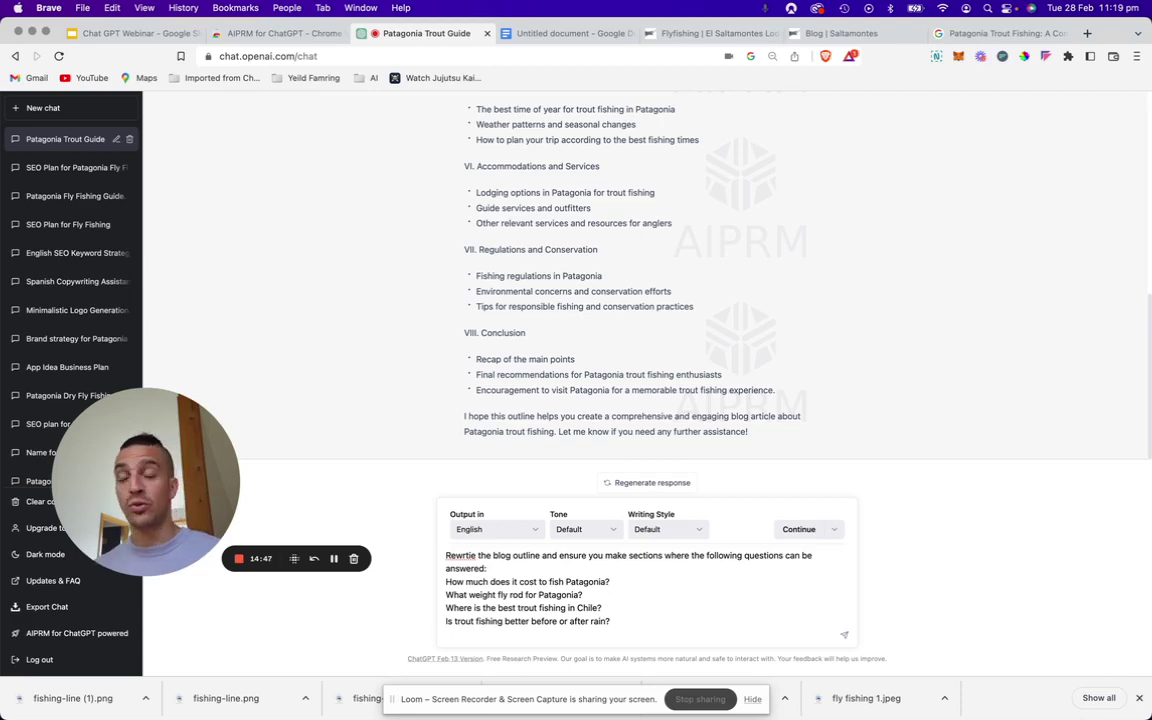
key("Return")
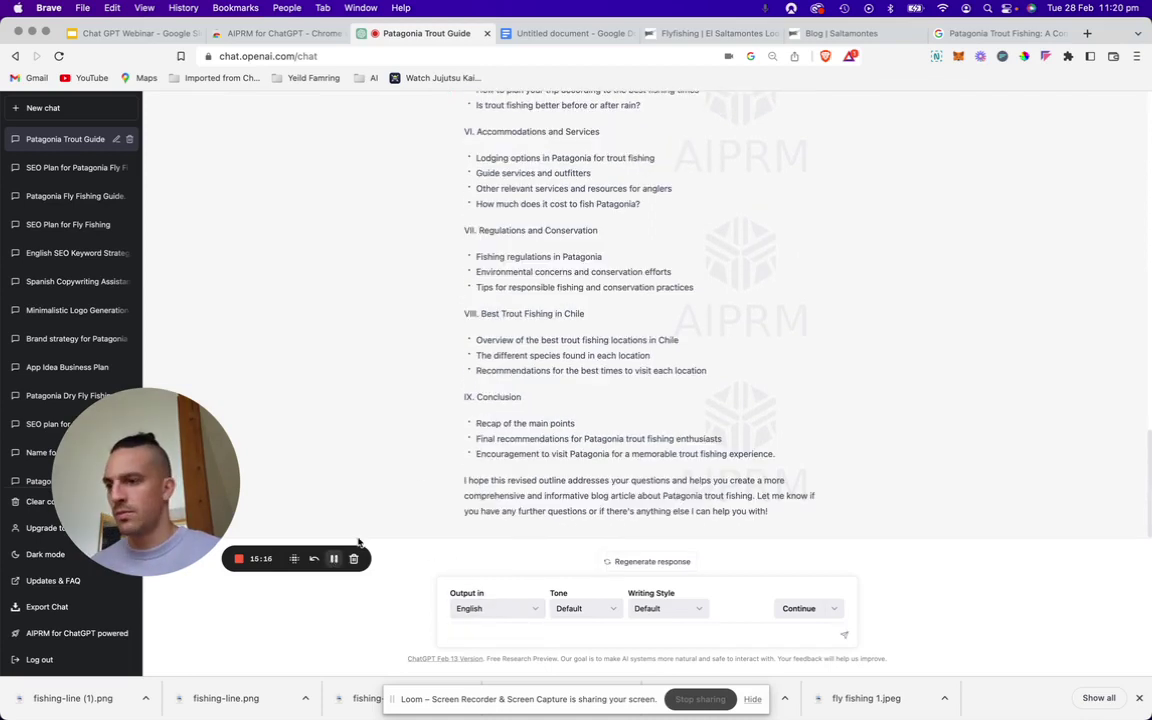
- Examine the revised outline against the four questions in the Google Docs document to see where each one is covered
scroll(448, 428, "up", 2)
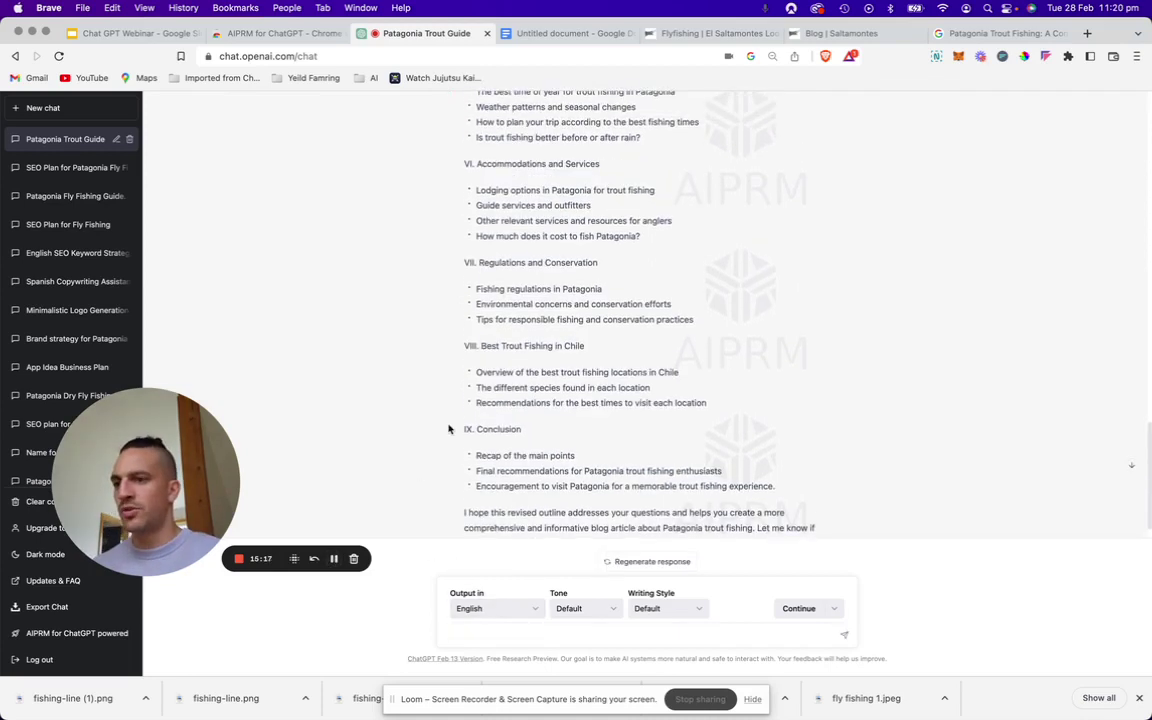
scroll(448, 428, "up", 3)
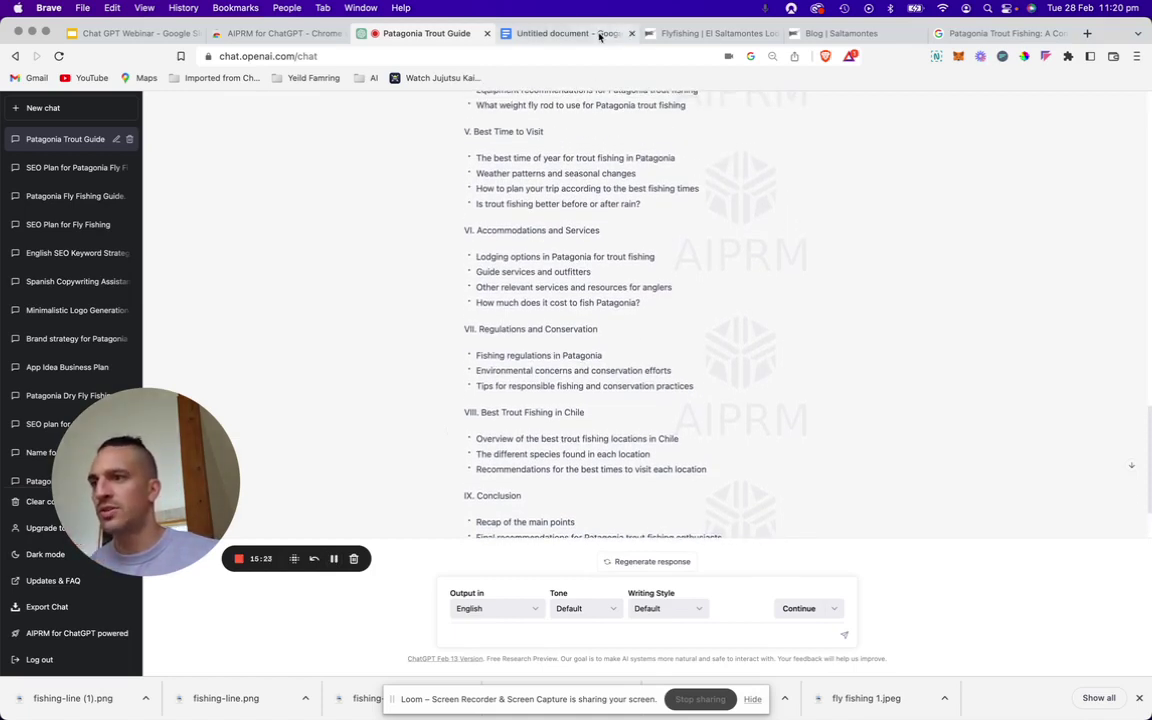
left_click(558, 33)
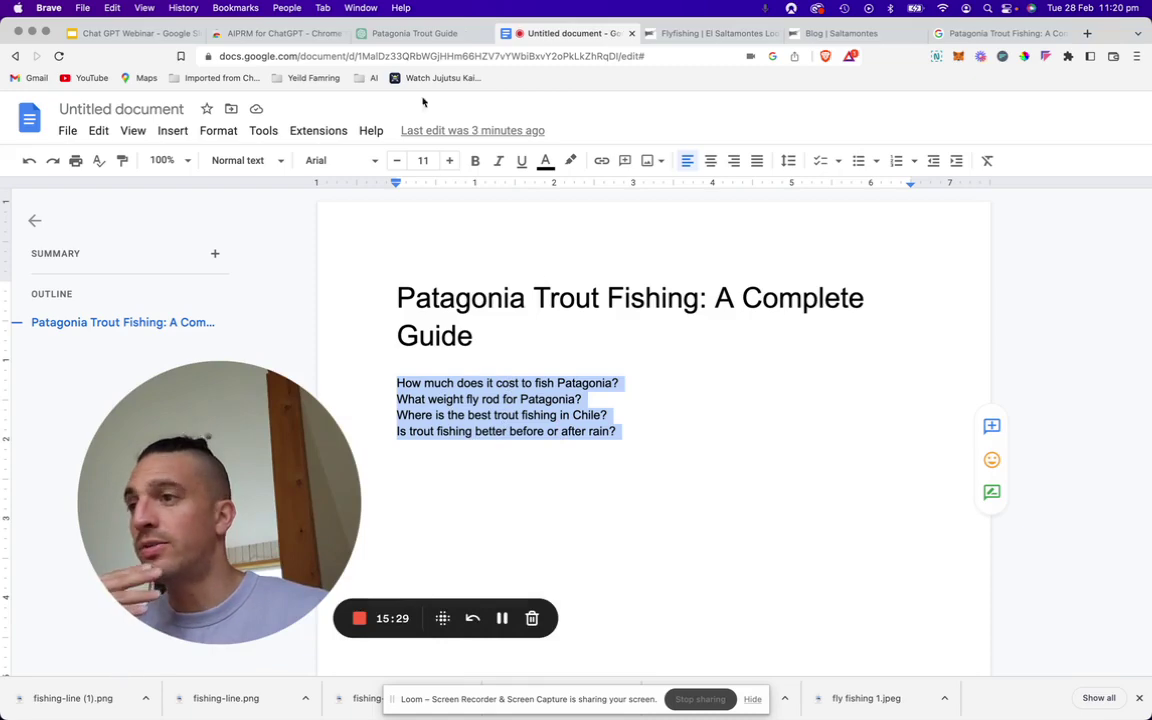
left_click(439, 38)
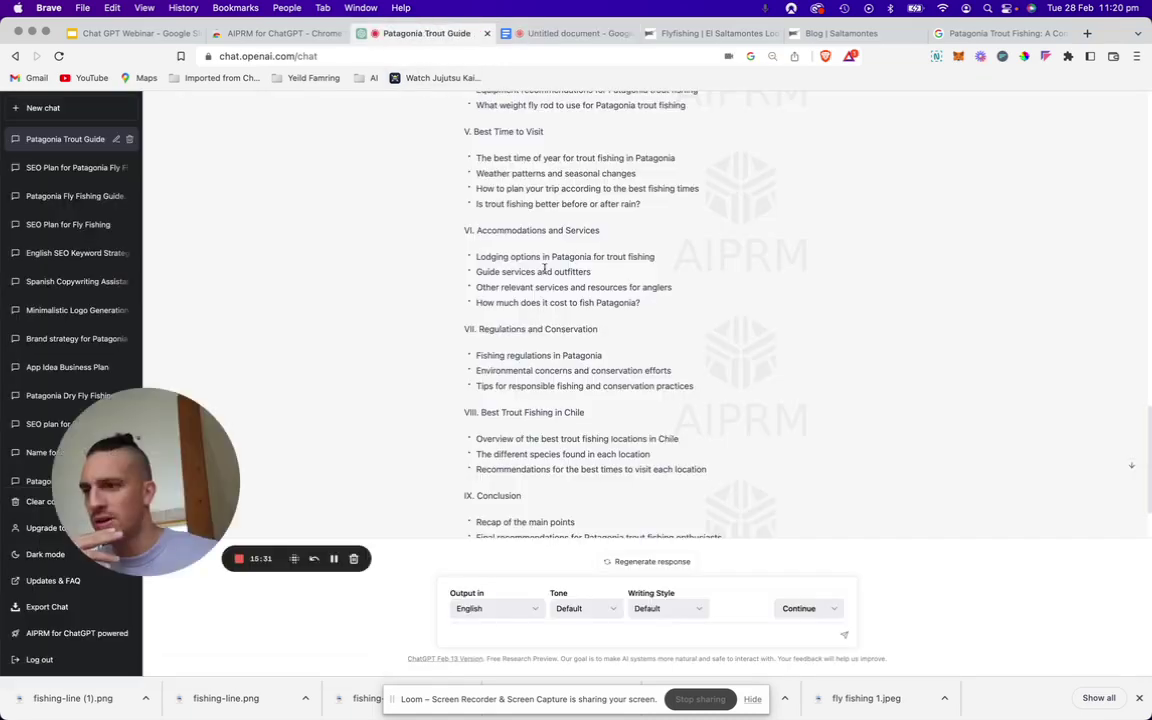
scroll(563, 285, "up", 2)
scroll(563, 285, "up", 2)
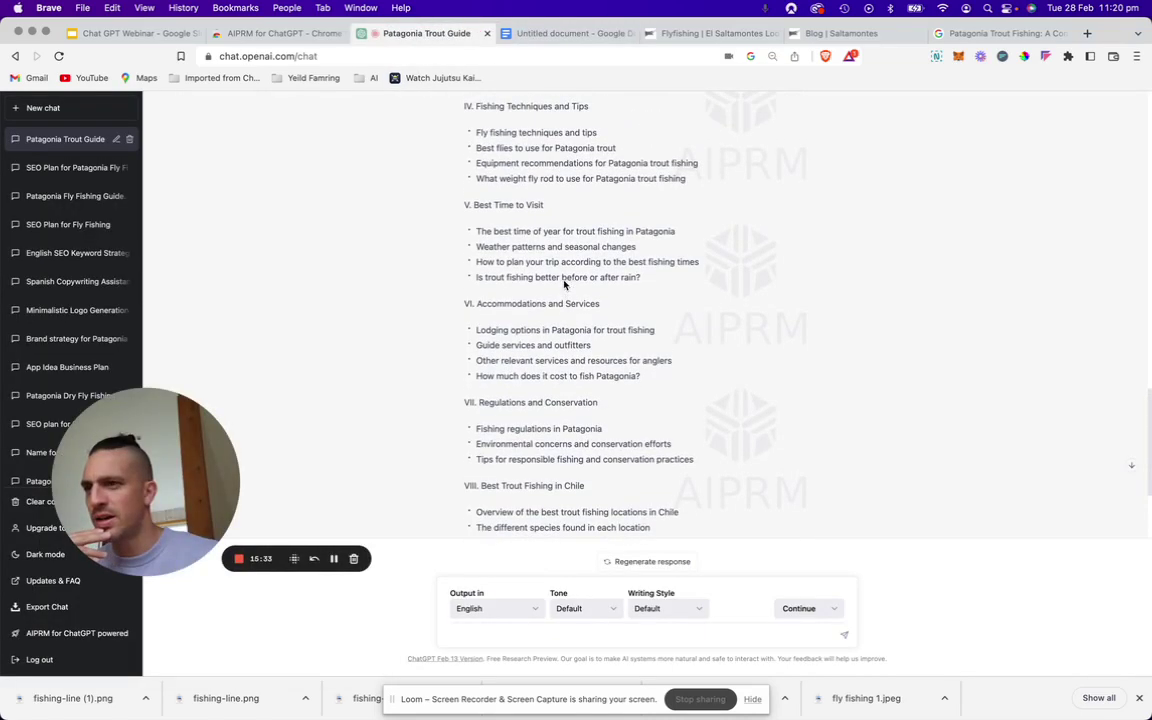
scroll(648, 178, "up", 5)
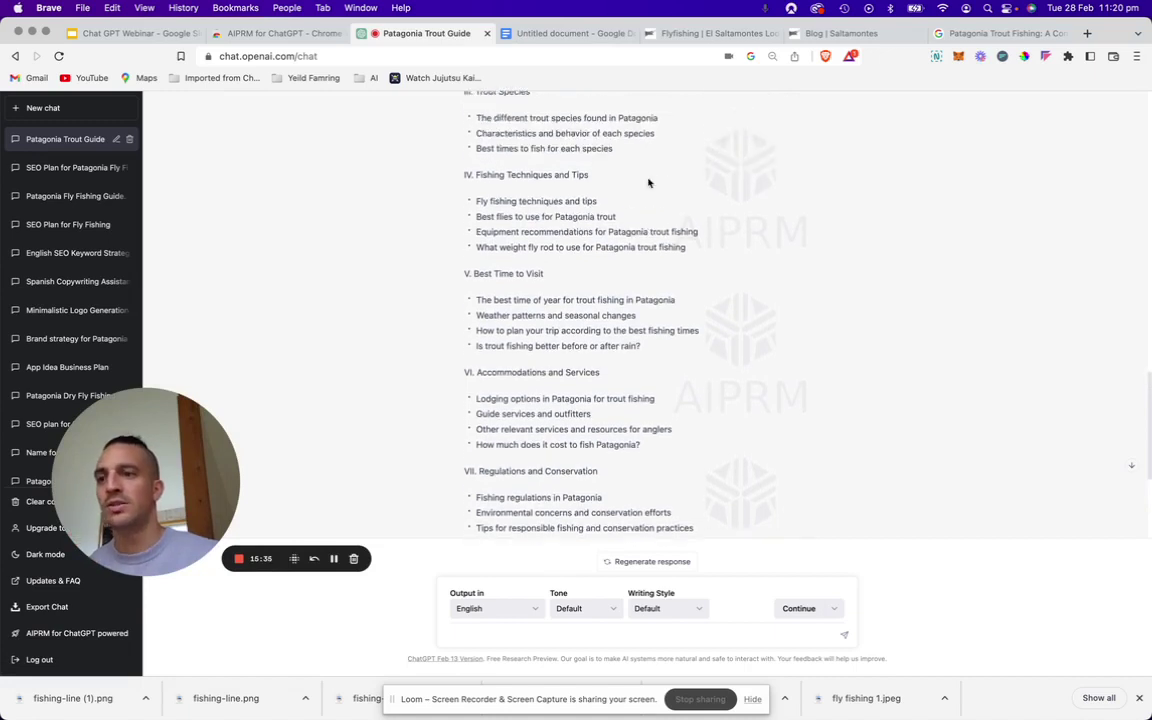
scroll(548, 186, "up", 2)
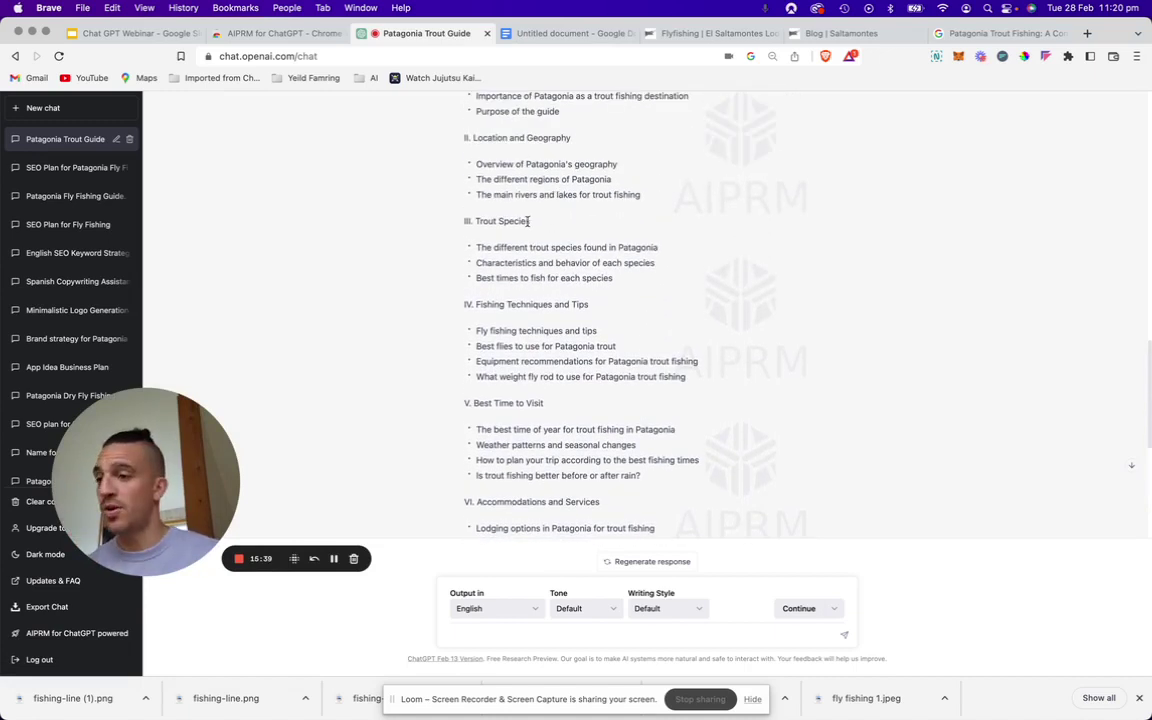
scroll(528, 222, "up", 5)
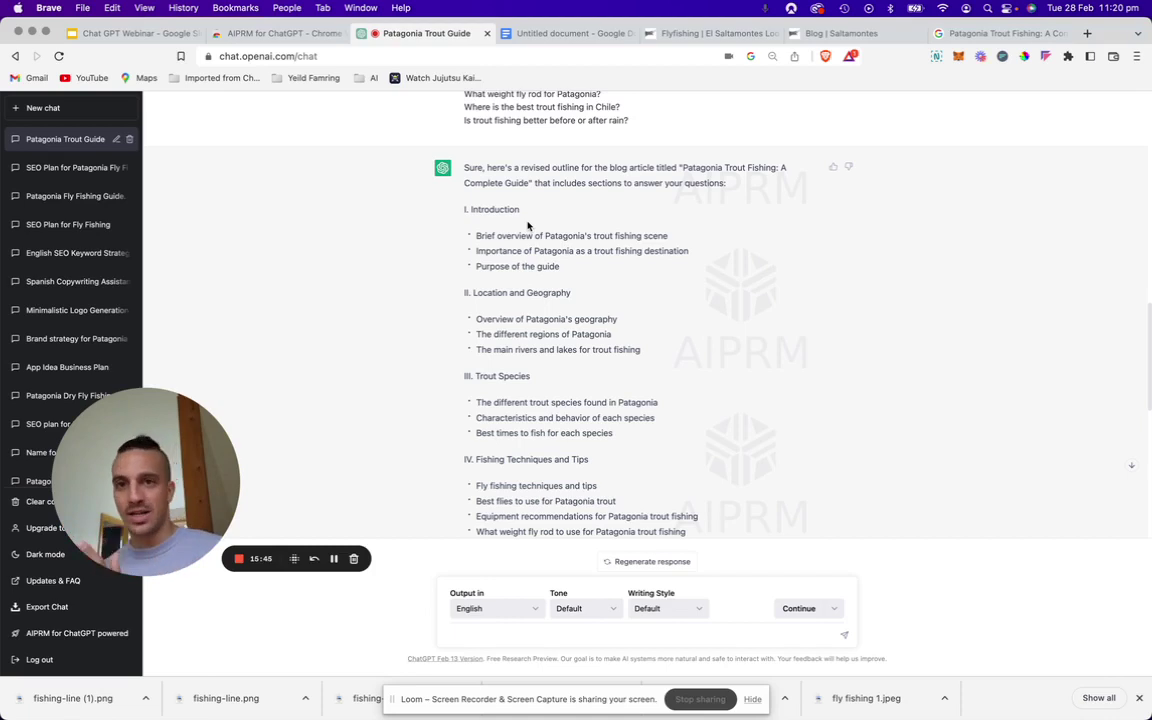
scroll(528, 226, "down", 4)
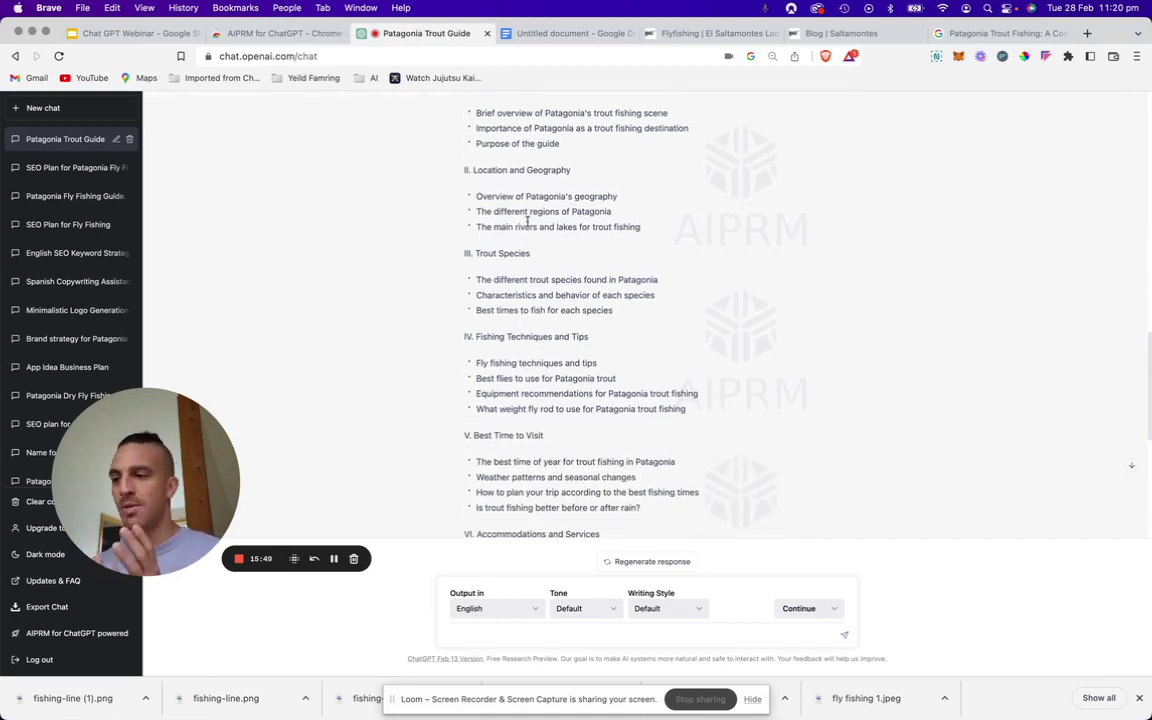
- Copy the section heading "I. Introduction" from the revised outline
scroll(528, 222, "up", 4)
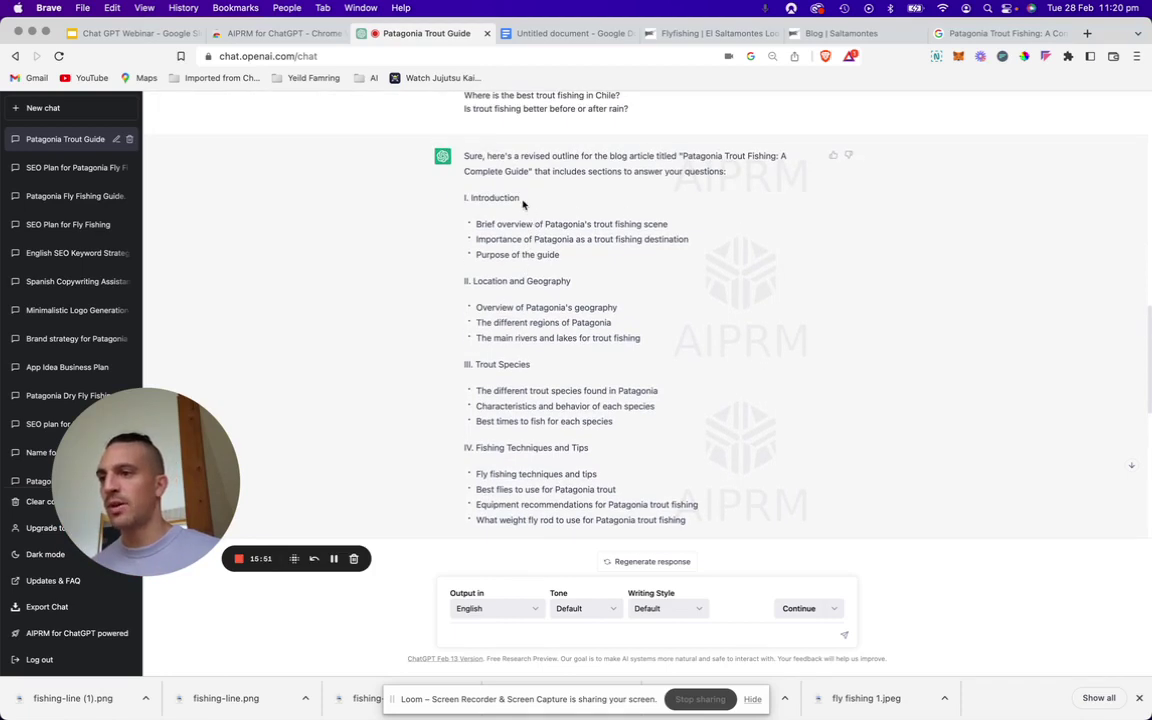
left_click_drag(522, 203, 462, 203)
key("super+c")
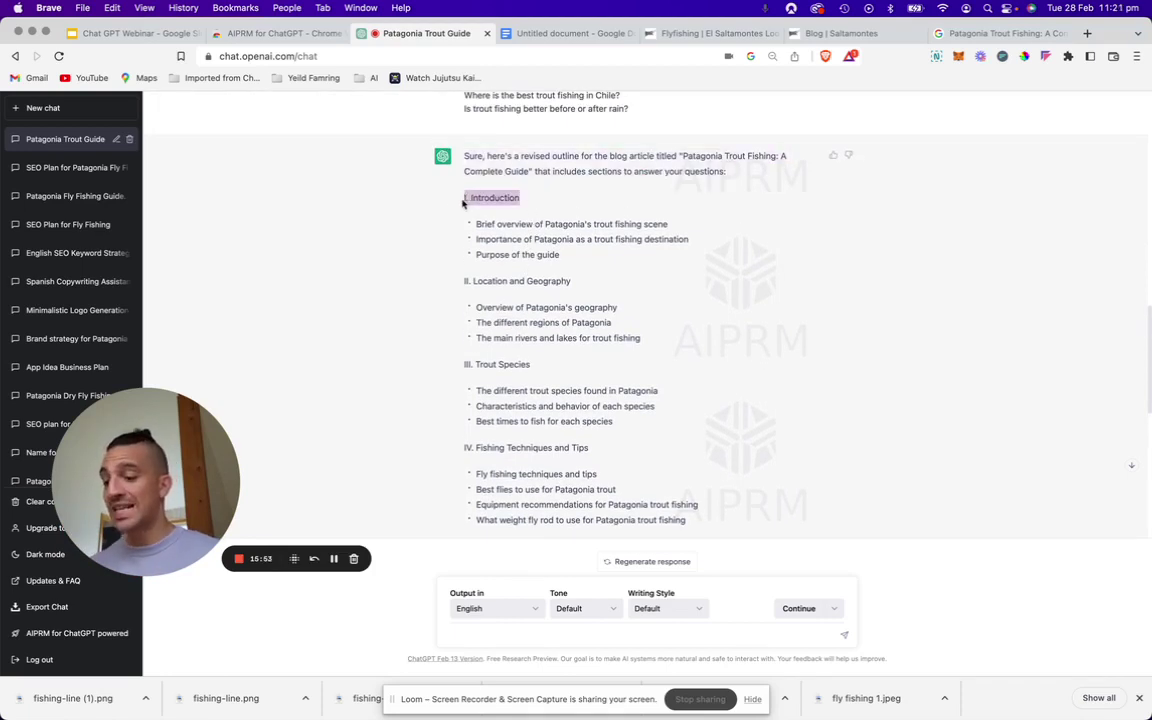
- Draft a prompt to write all of section "I. Introduction", with the copied heading pasted in, at least 150 words in length
scroll(490, 350, "down", 10)
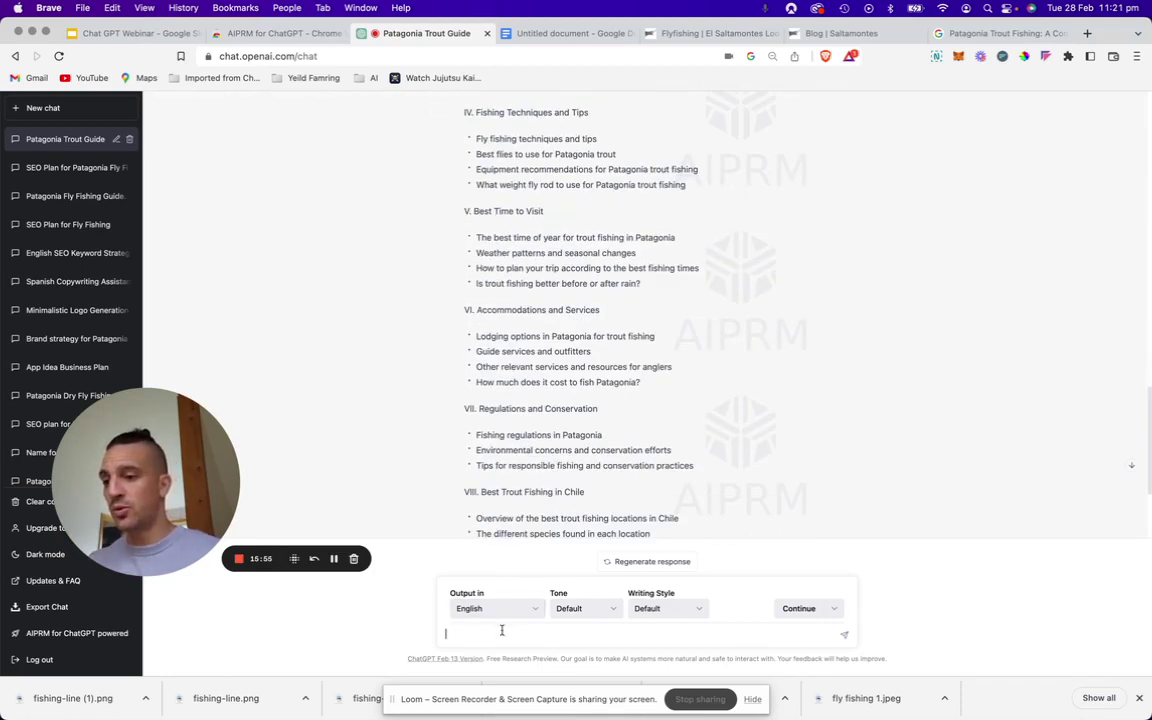
type("now wrt")
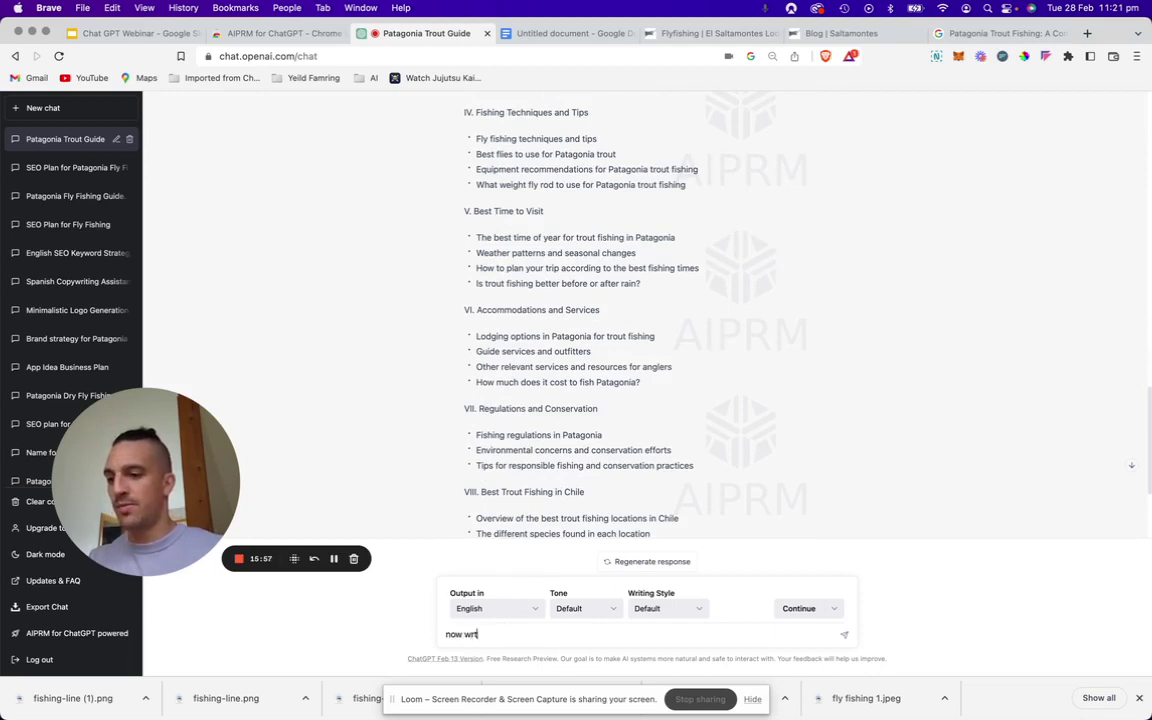
type("ie ")
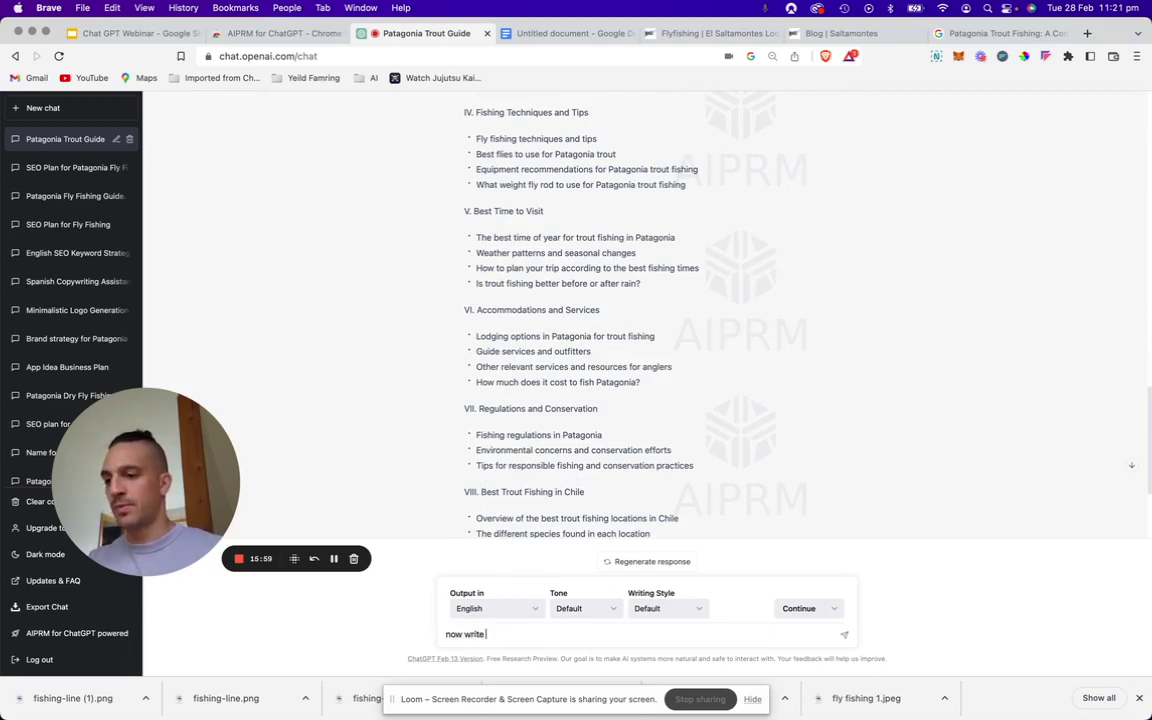
type("all of sect")
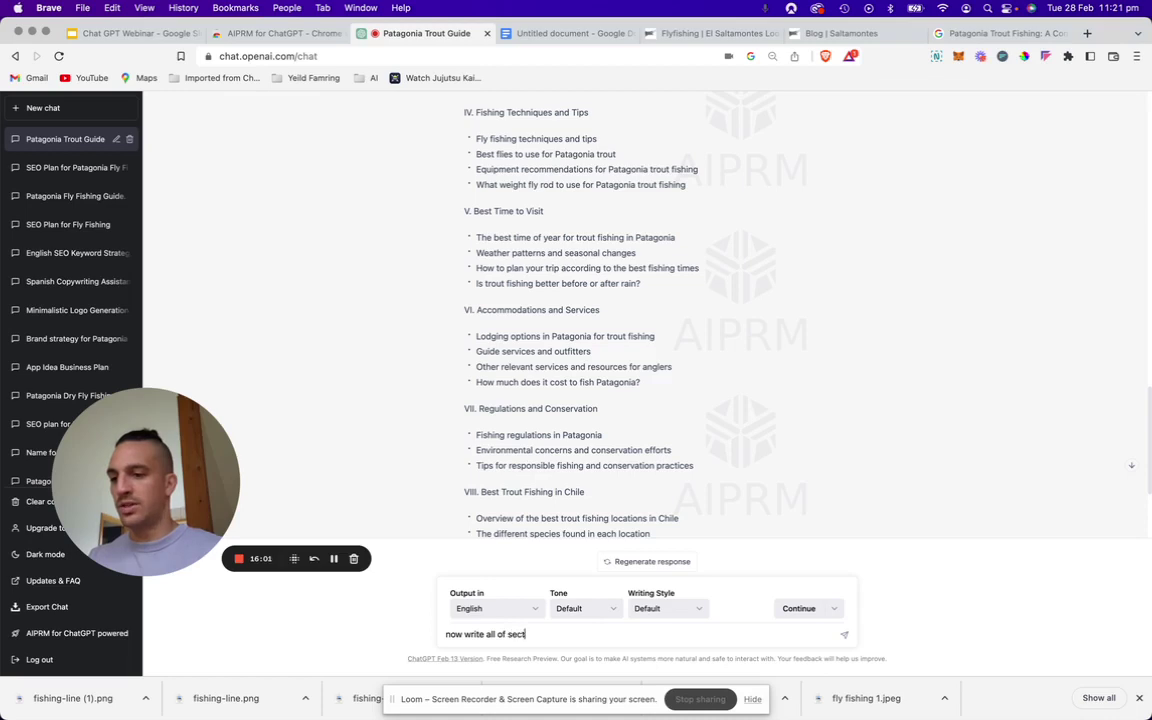
type("ion")
key("super+v")
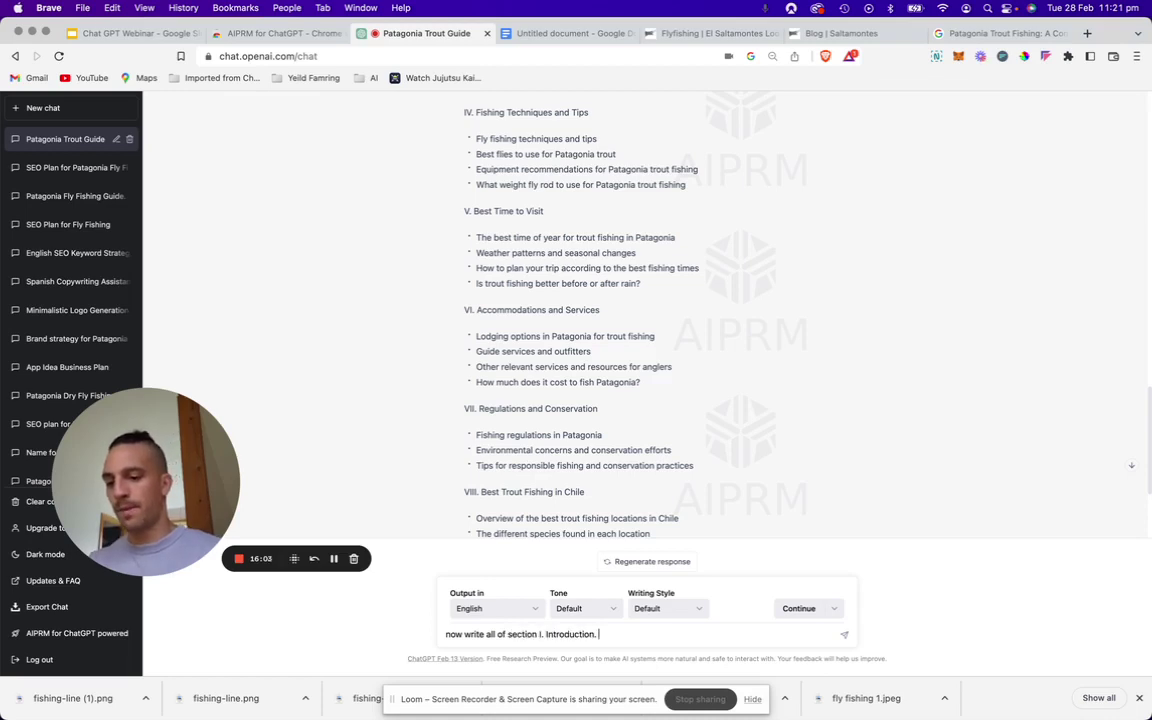
type(". make sure its a")
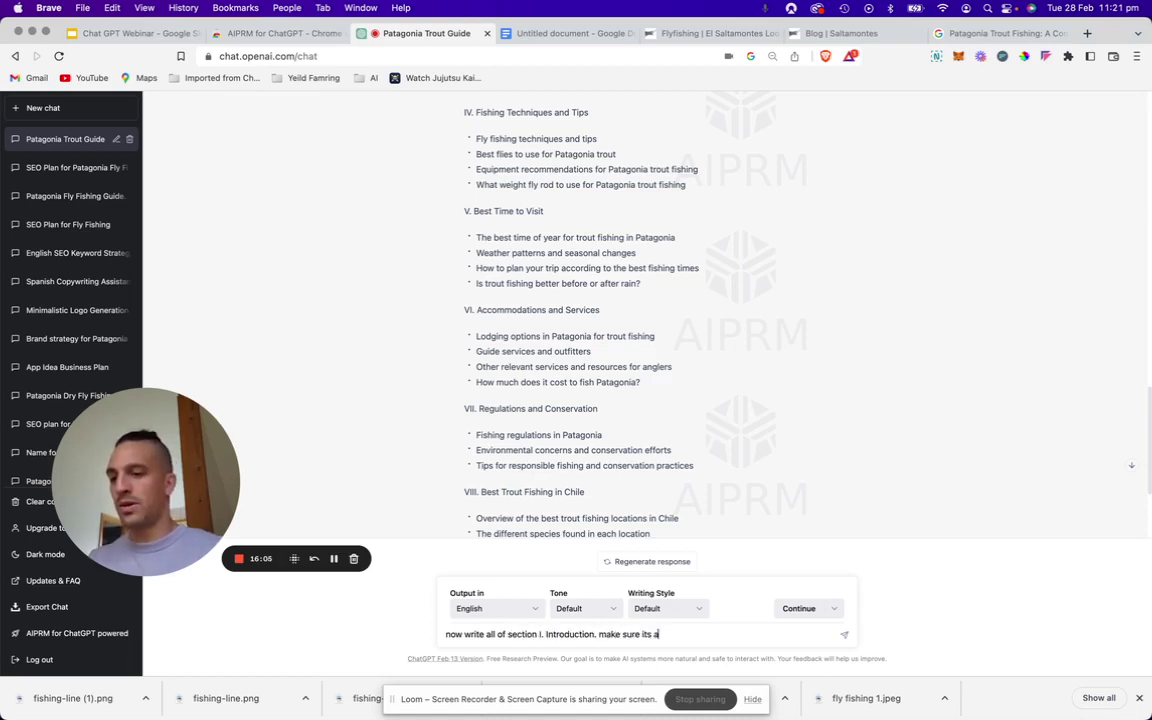
type("t least")
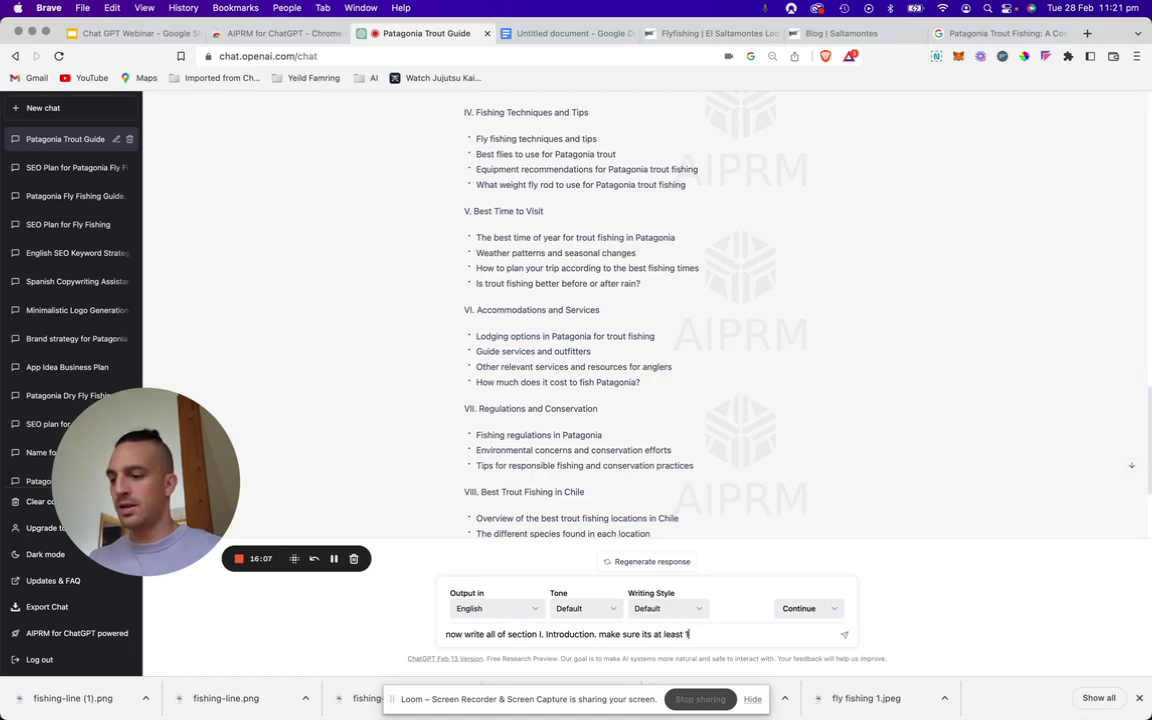
type(" 150 words")
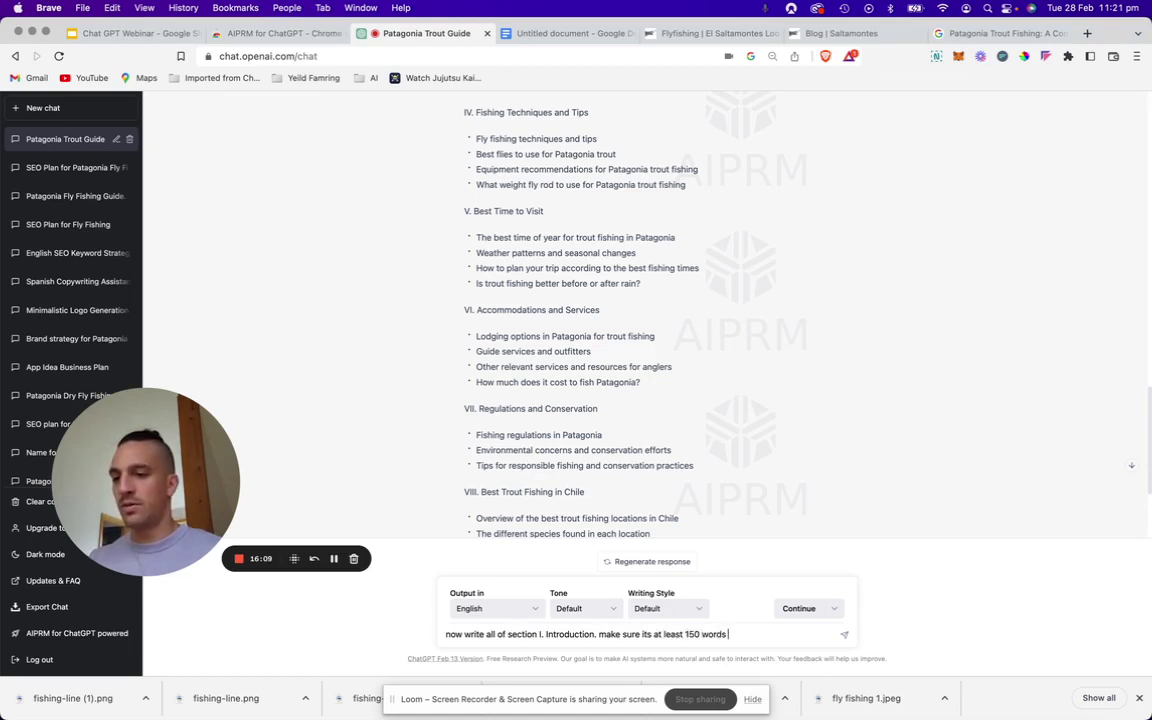
type(" in le")
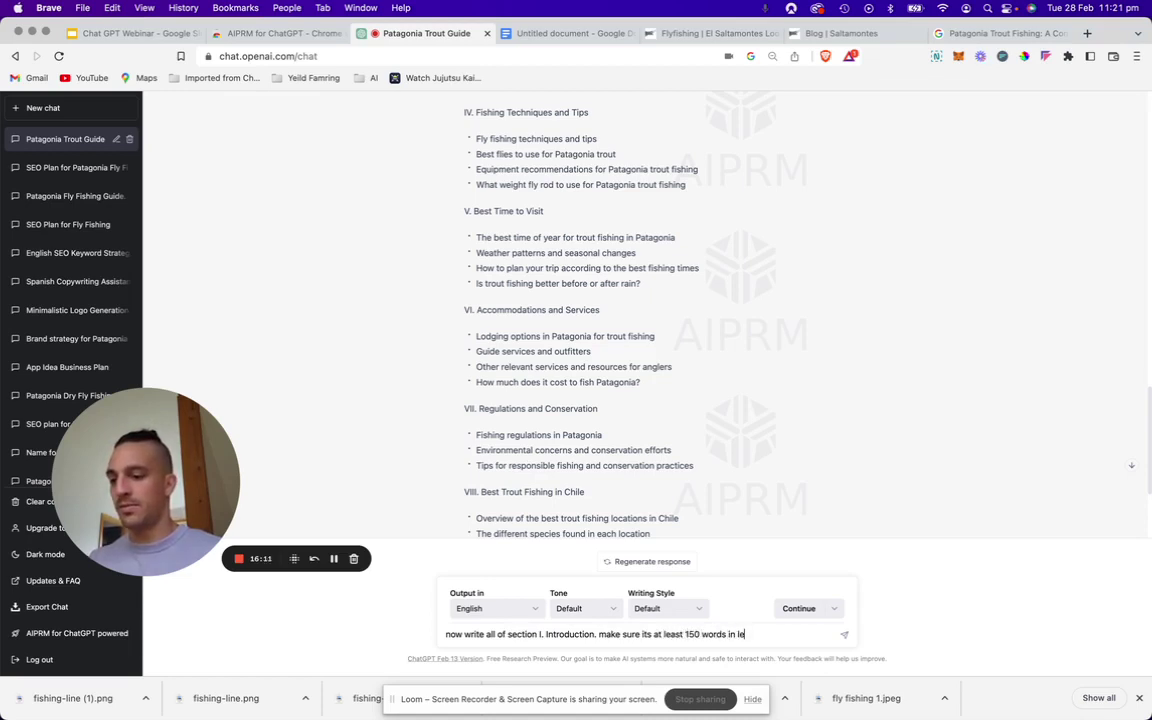
- Add "Make the tone smart and witty, for fishing enthusiast." to the prompt and send it
type("ngth. Makr the ")
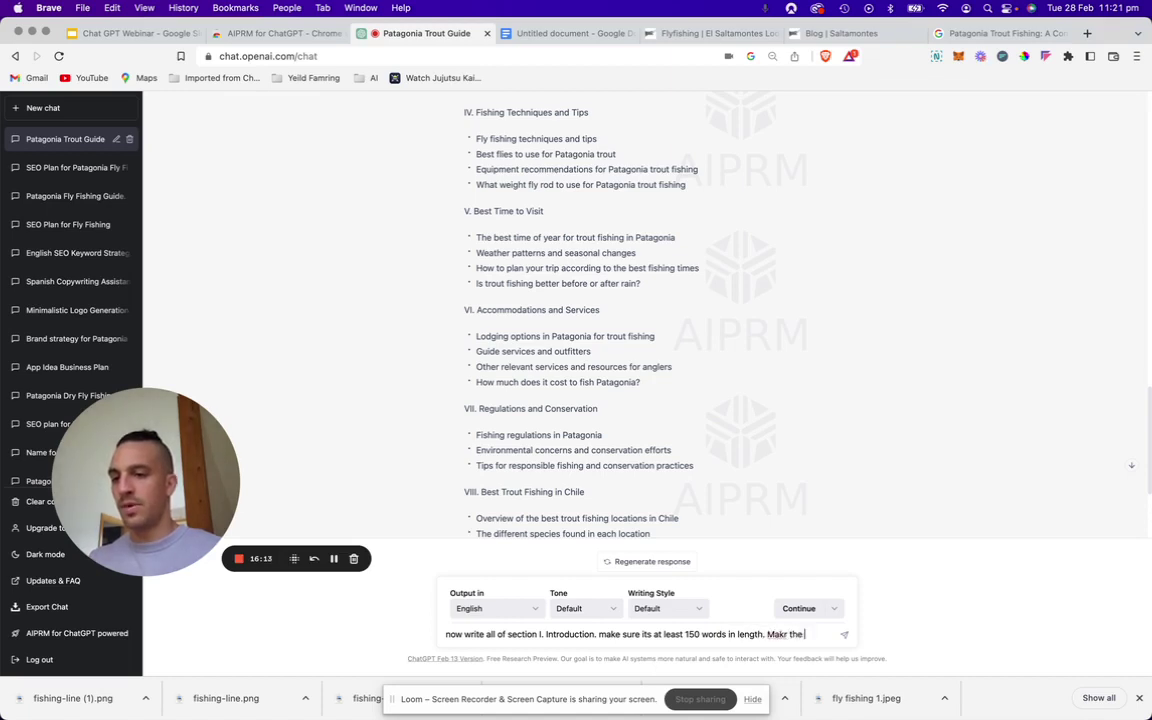
type("the tobe")
key("BackSpace")
key("BackSpace")
key("BackSpace")
key("BackSpace")
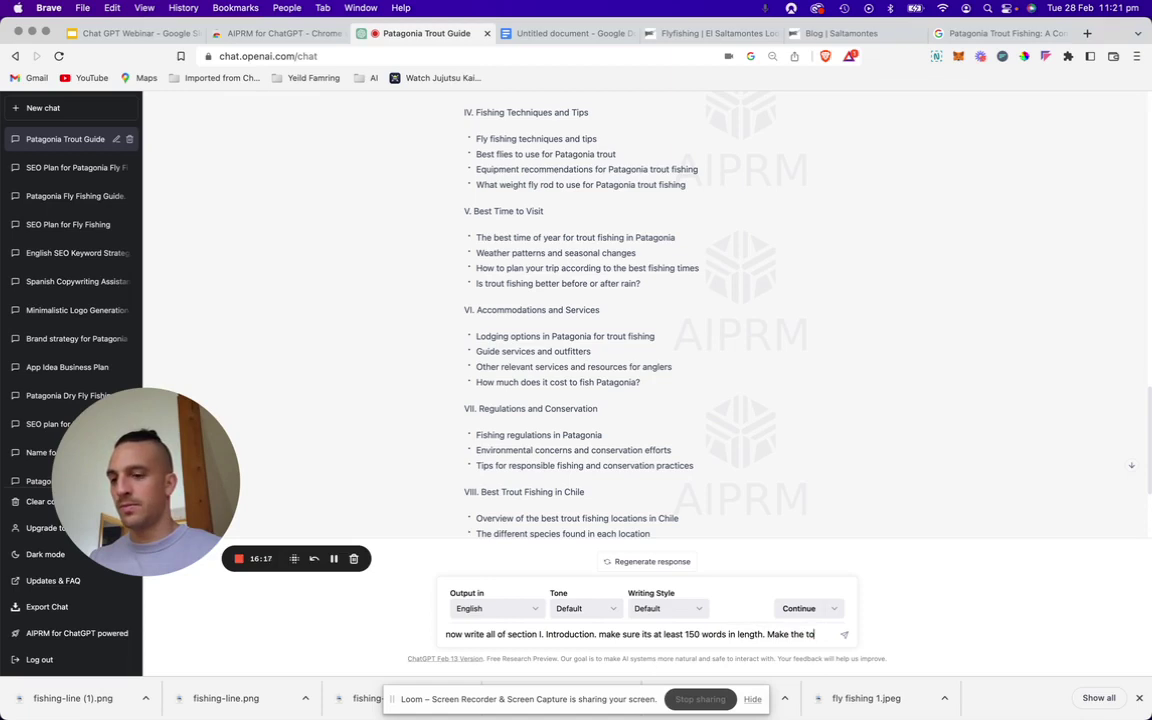
type("ne smart ad")
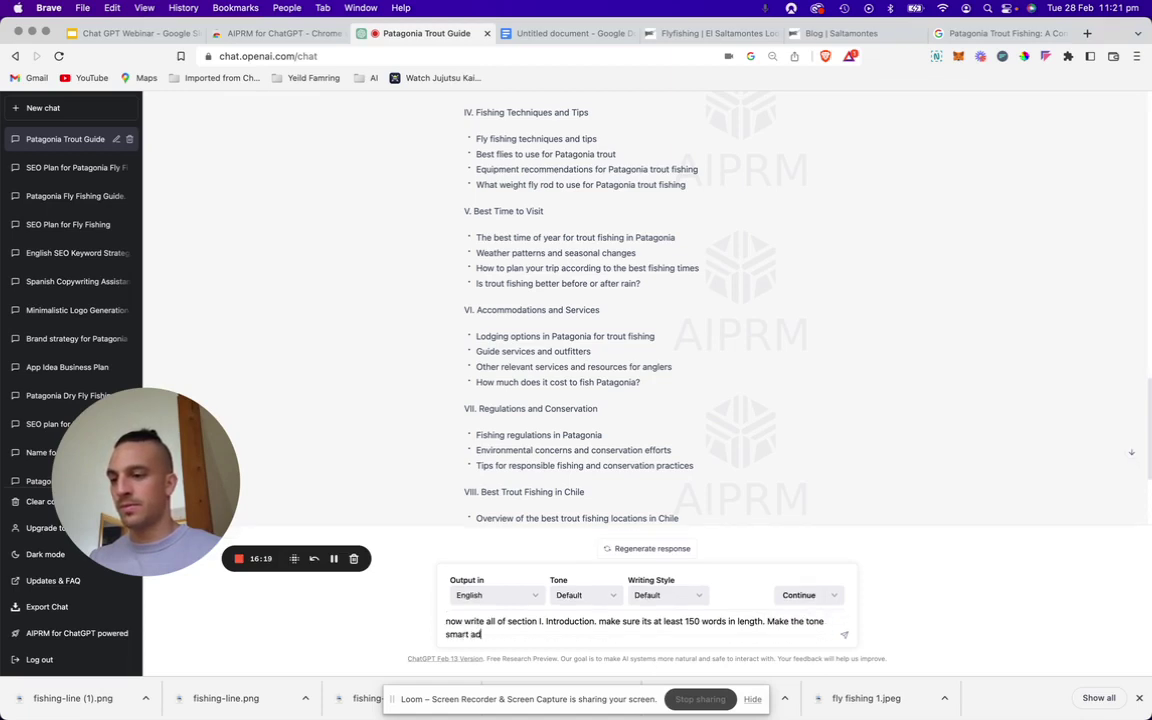
key("BackSpace")
type("nd witty")
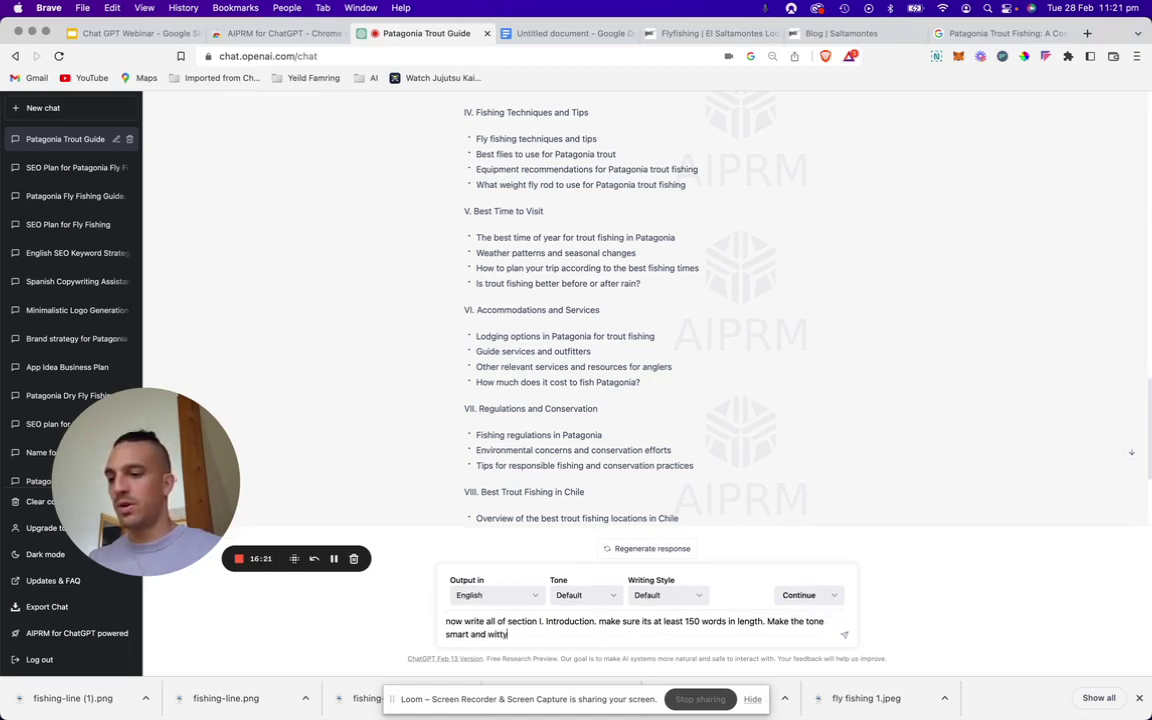
type(", for a fishing")
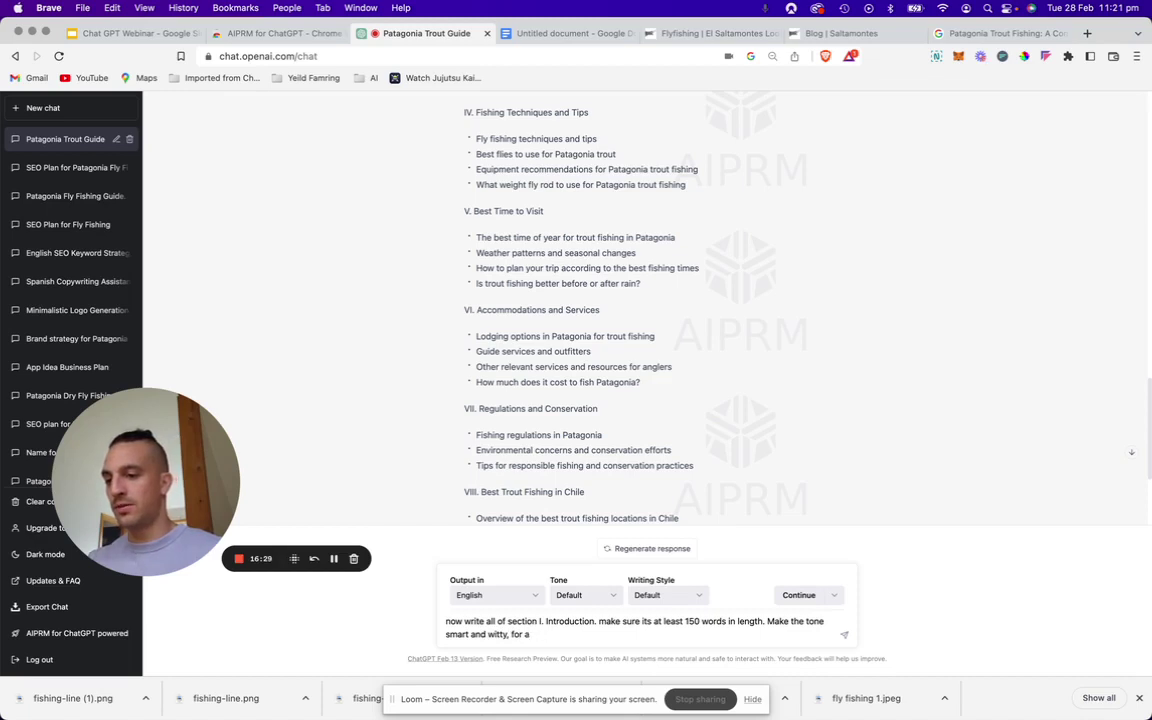
key("BackSpace")
type("fishing enthusiast.")
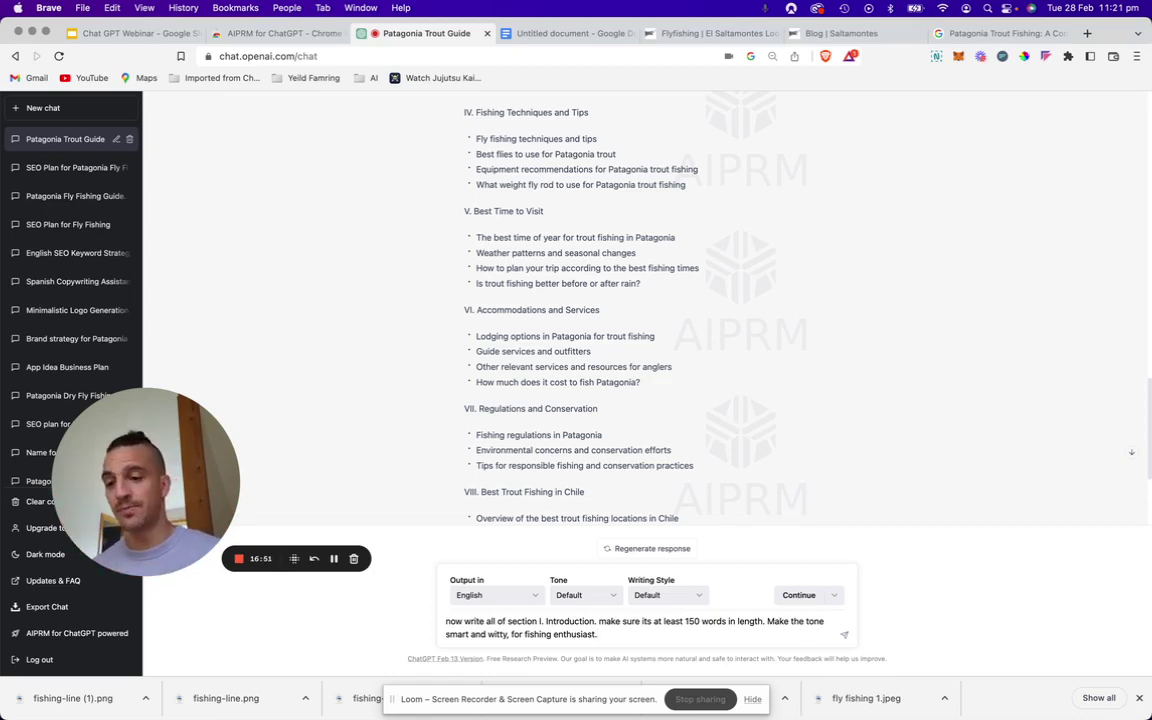
key("Return")
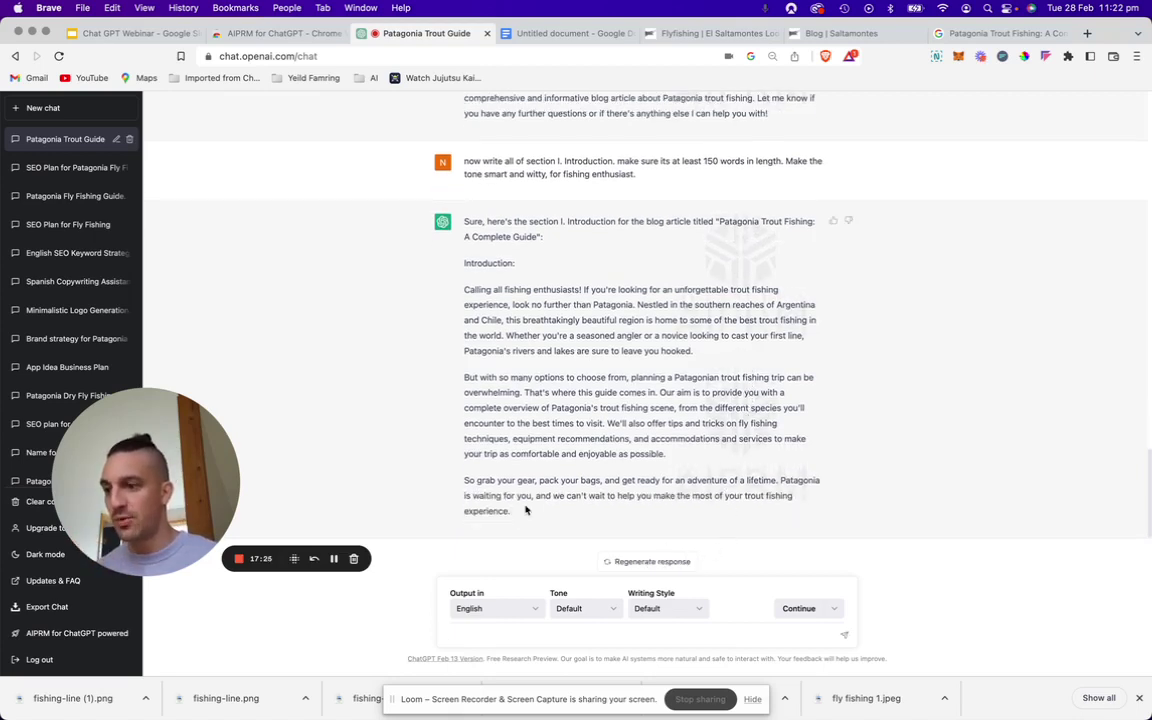
- Replace the four questions under the title in the Google Docs document with the three introduction paragraphs copied from ChatGPT
left_click_drag(511, 511, 463, 290)
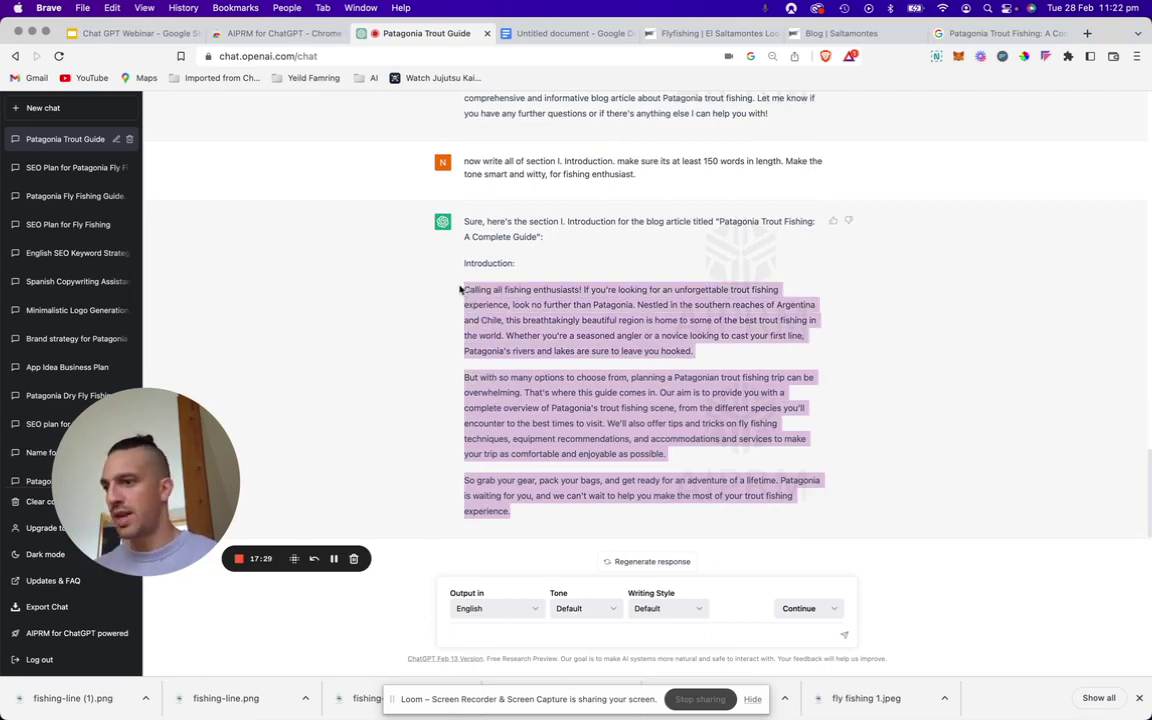
left_click(565, 33)
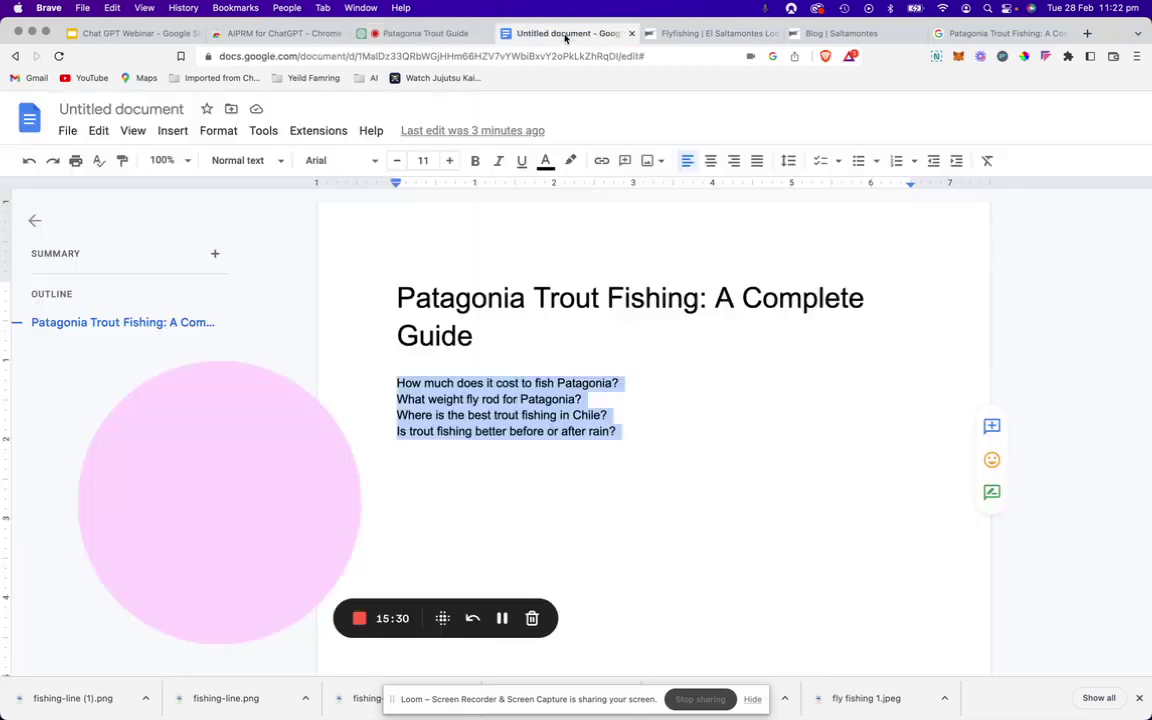
key("BackSpace")
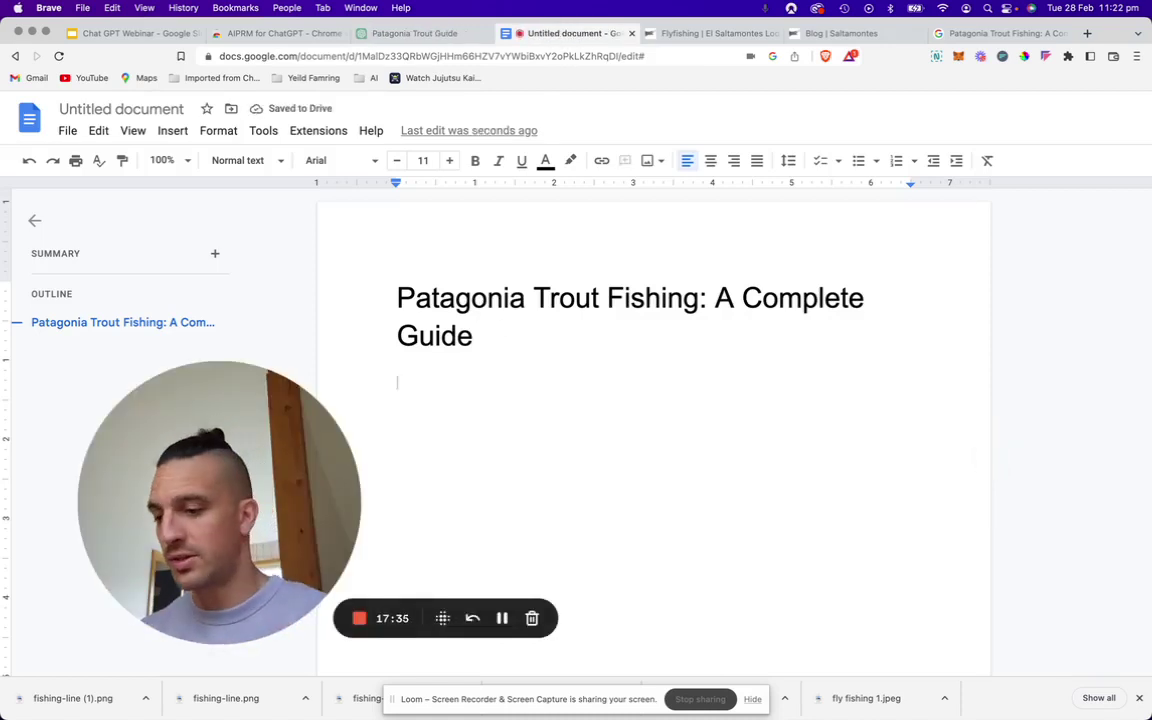
key("super+v")
scroll(692, 378, "down", 2)
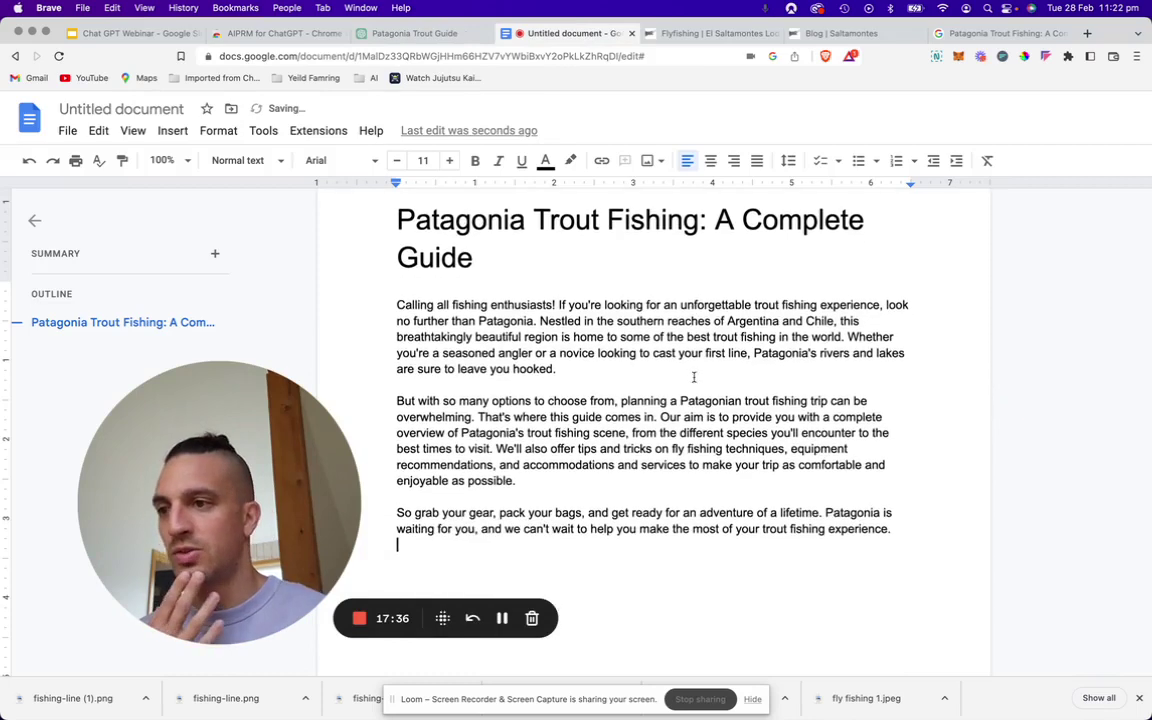
scroll(693, 377, "down", 1)
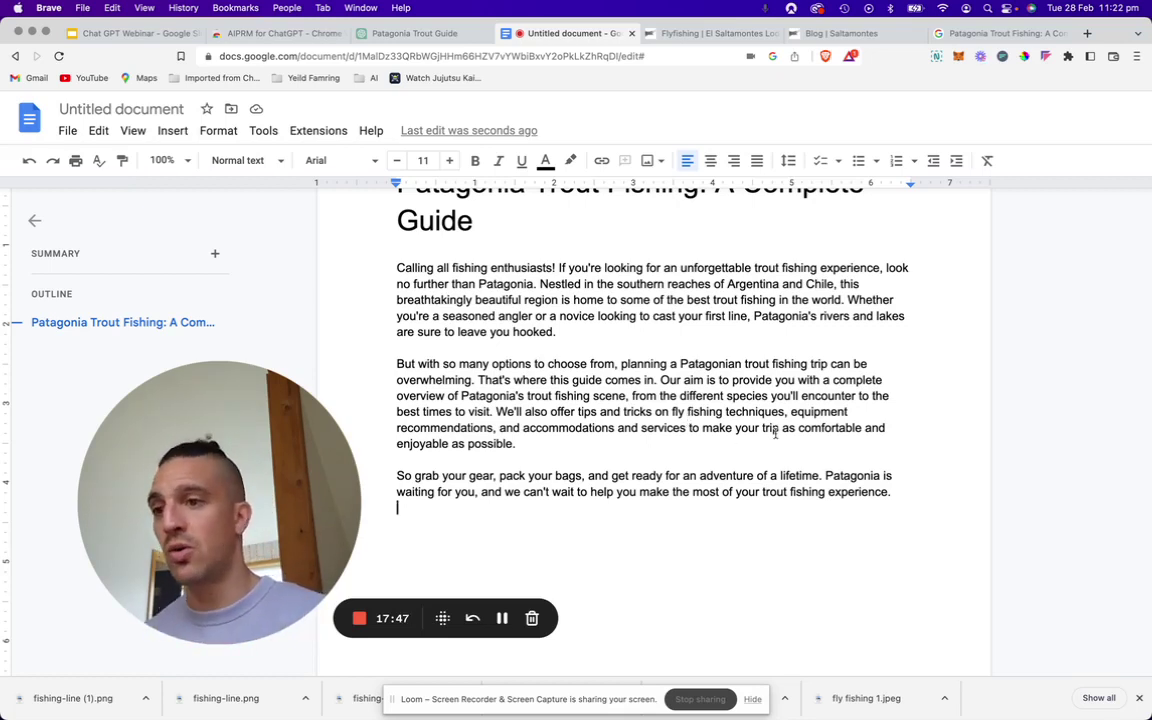
- Return to ChatGPT and copy the section heading "II. Location and Geography" from the revised outline
left_click(420, 36)
scroll(528, 313, "up", 2)
scroll(528, 313, "up", 10)
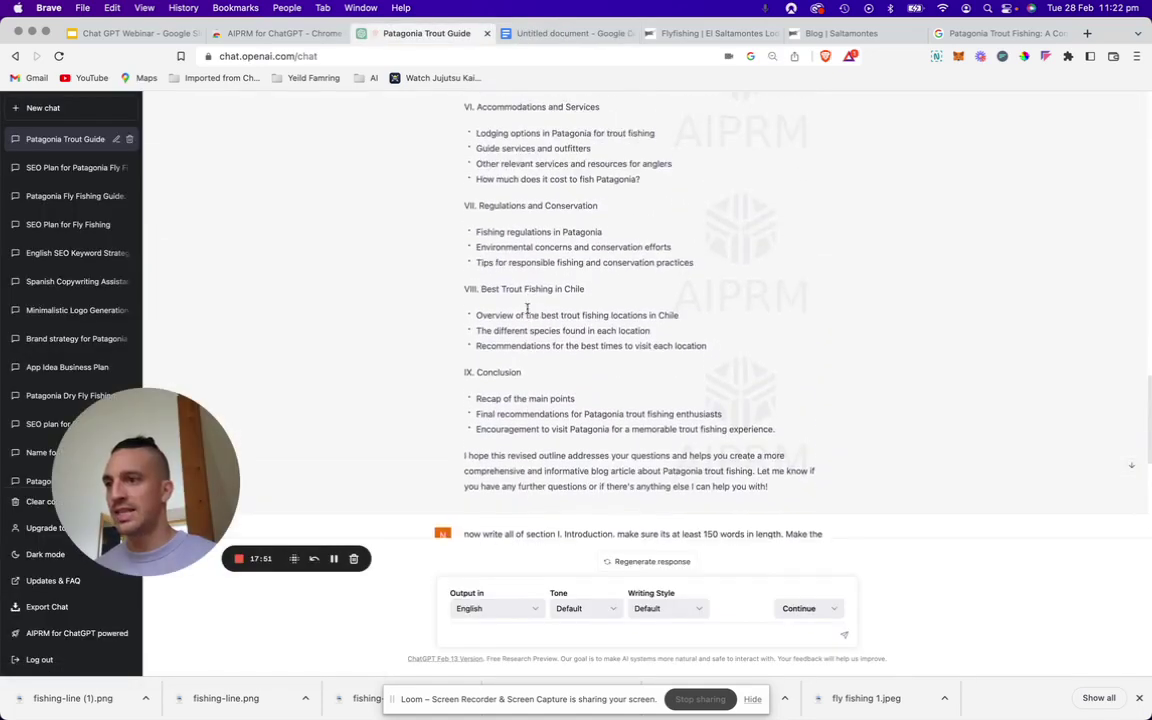
scroll(528, 313, "up", 3)
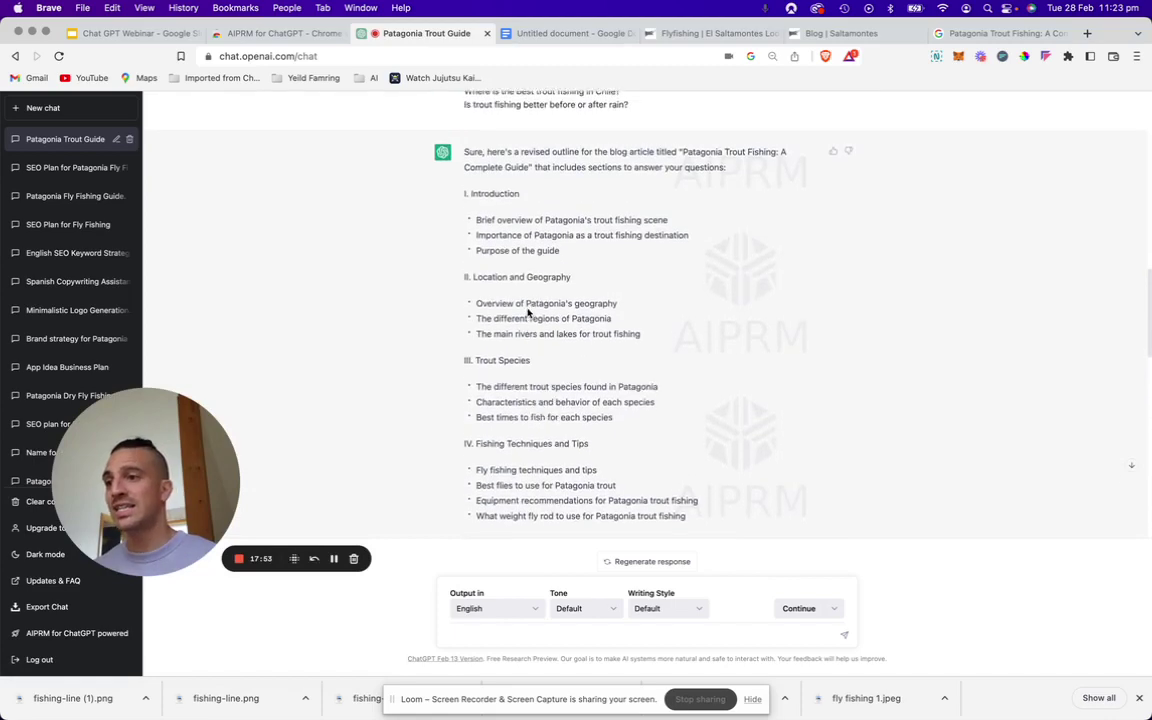
left_click_drag(572, 276, 465, 278)
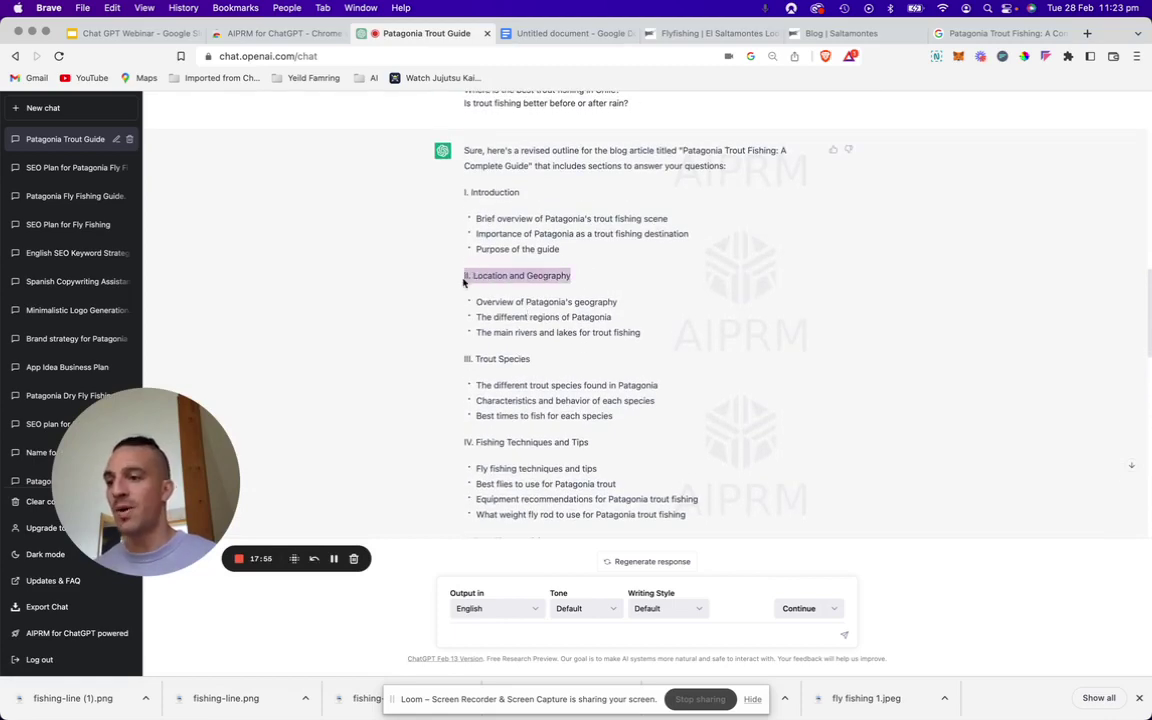
- Send the prompt "now write all of section II. Location and Geography", with the copied heading pasted in
scroll(463, 282, "down", 10)
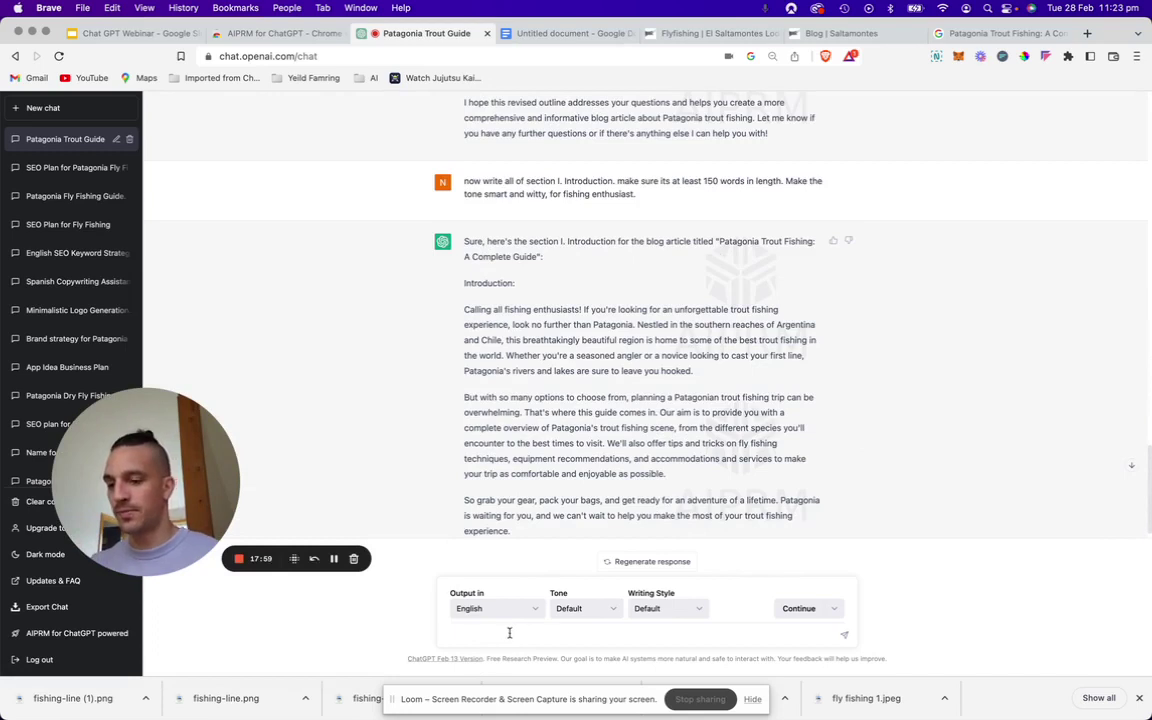
type("now")
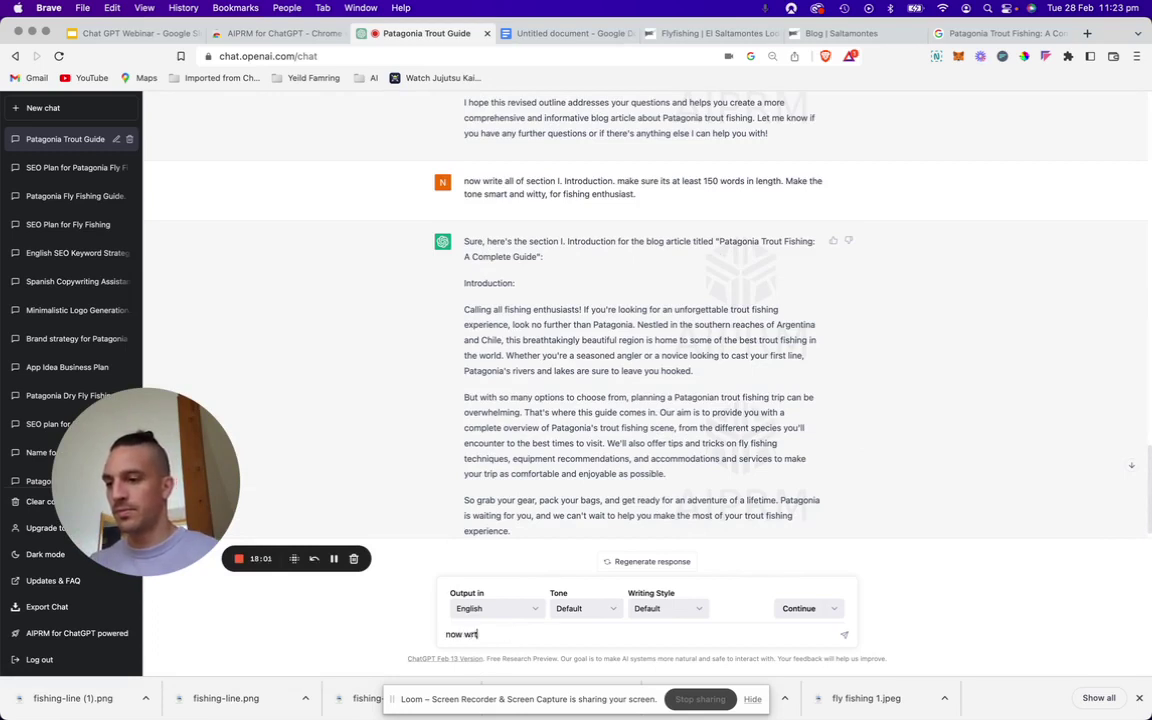
type(" write al")
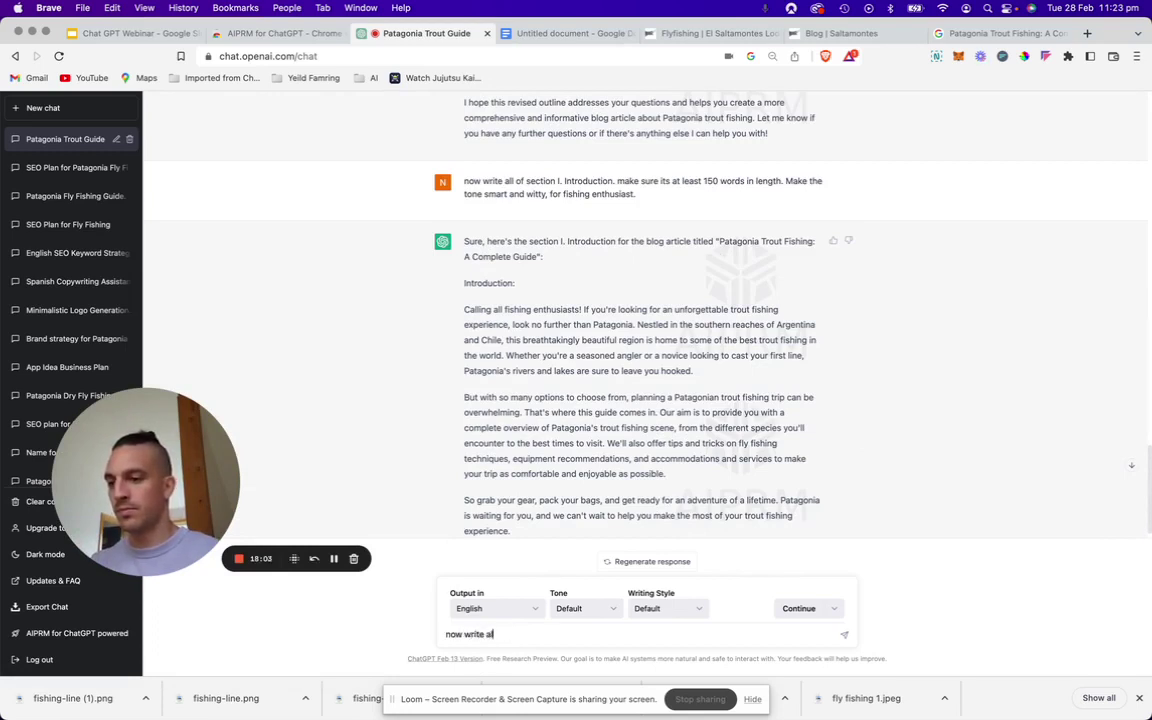
type("l of section II. L")
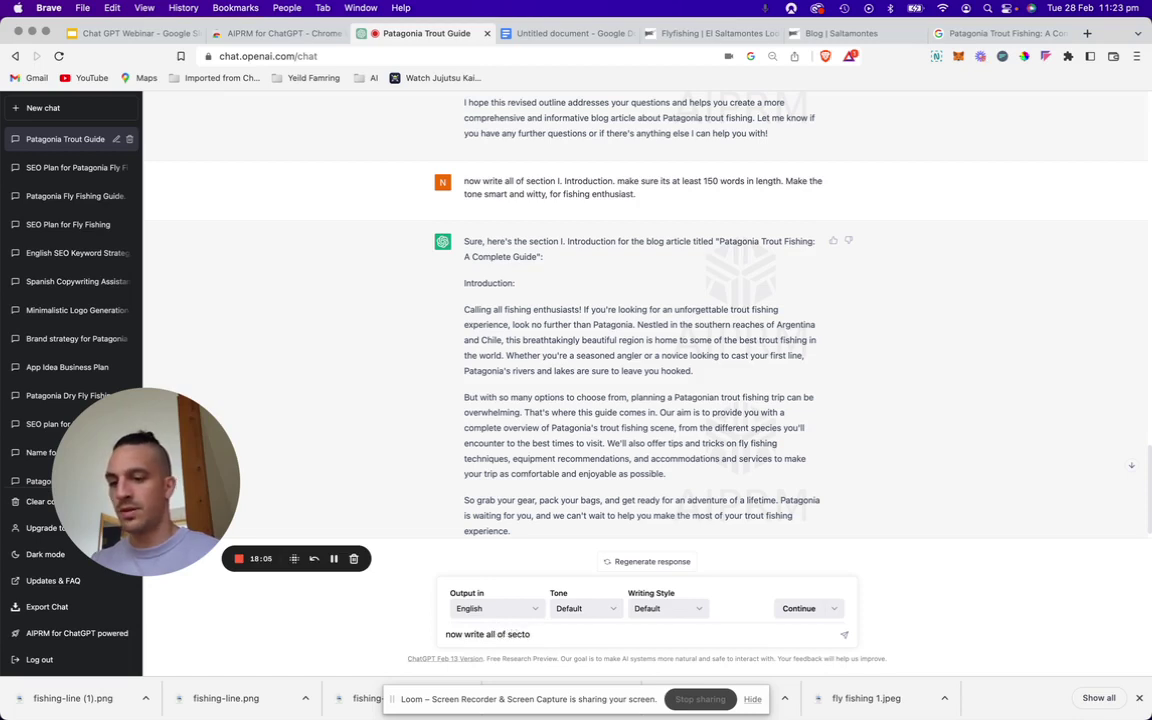
type("ocation")
type("II. Location and Geography")
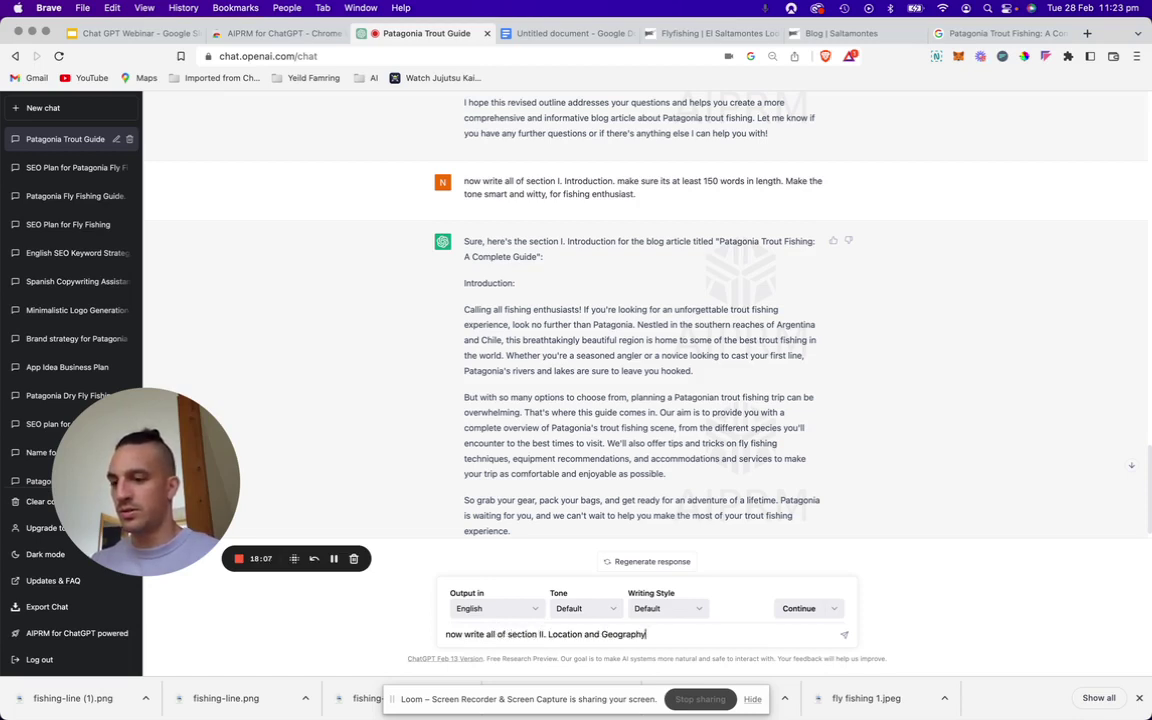
key("Return")
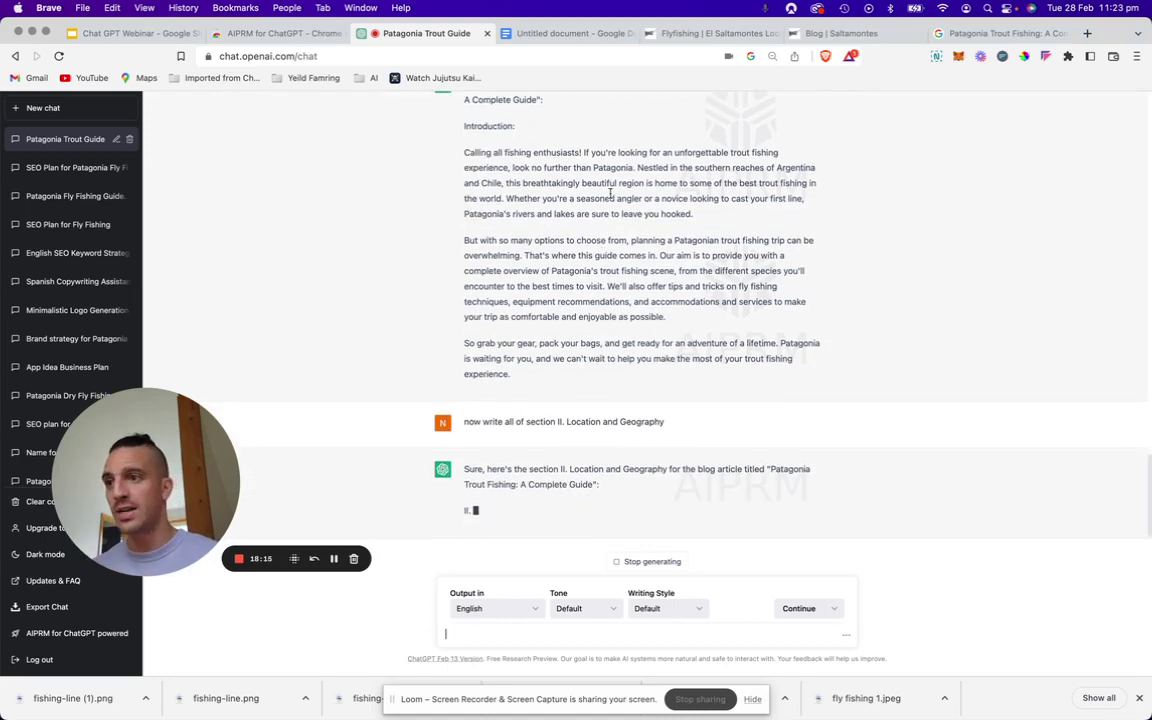
- Review the introduction in Google Docs for link text, then open the lodge blog's "Questions about Patagonia" post in a new tab and copy its address
left_click(555, 35)
scroll(598, 300, "down", 1)
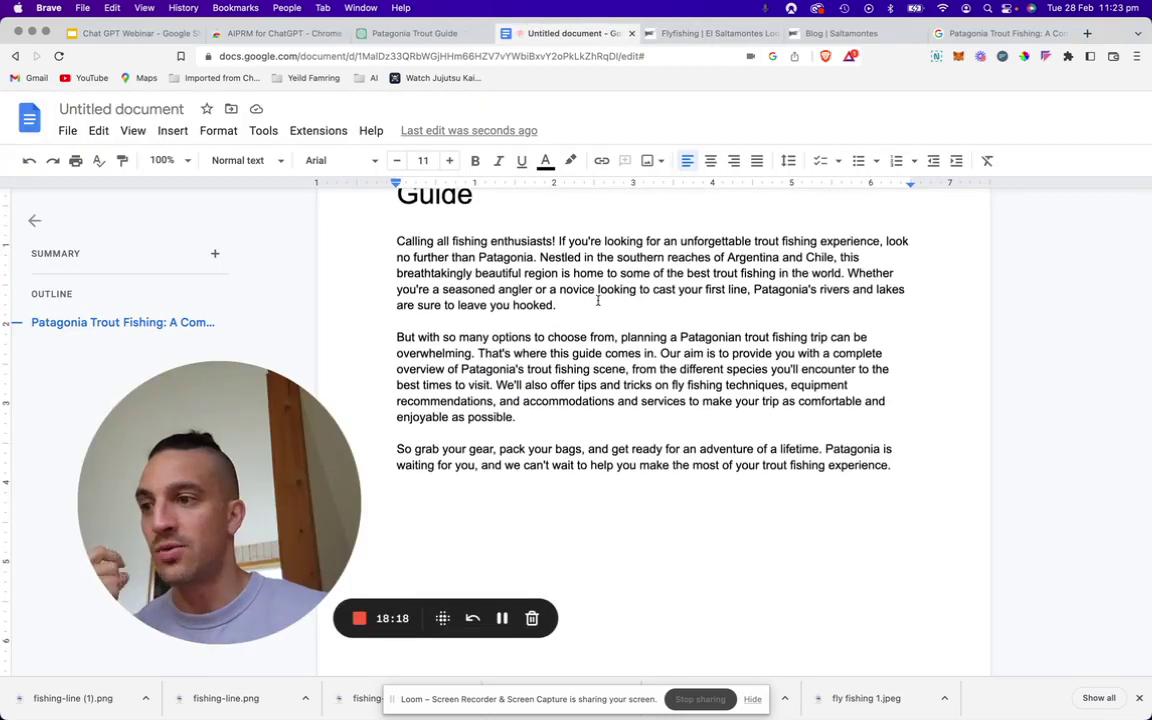
scroll(594, 285, "up", 1)
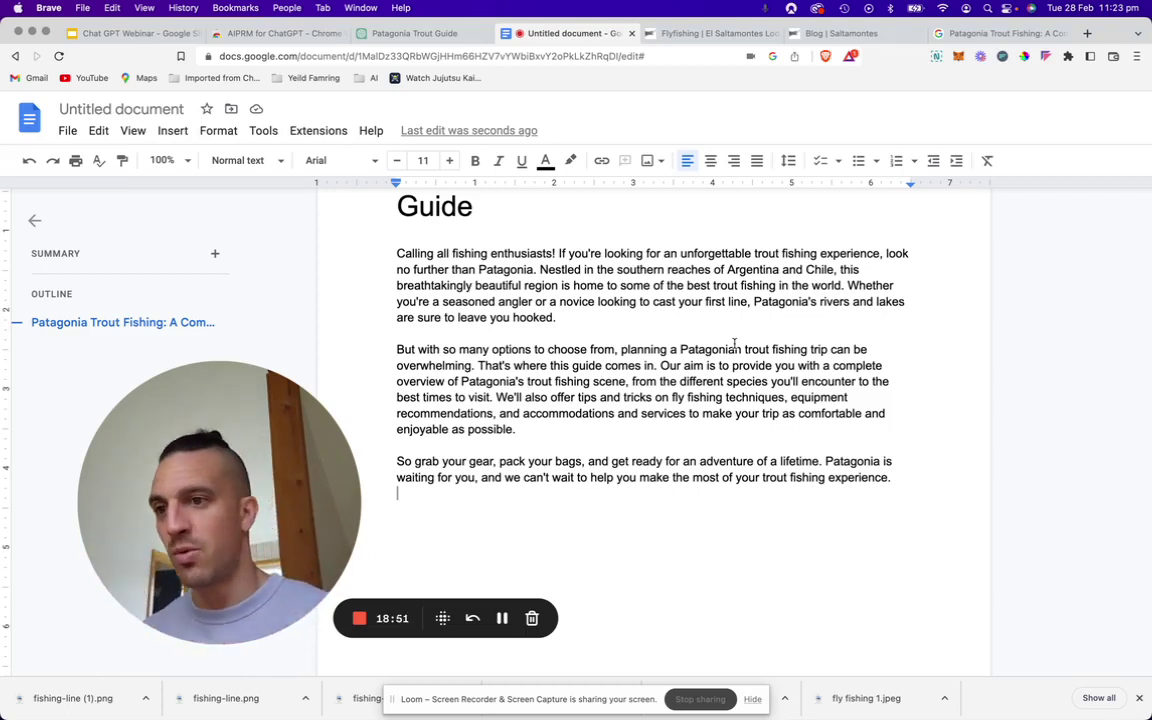
double_click(787, 303)
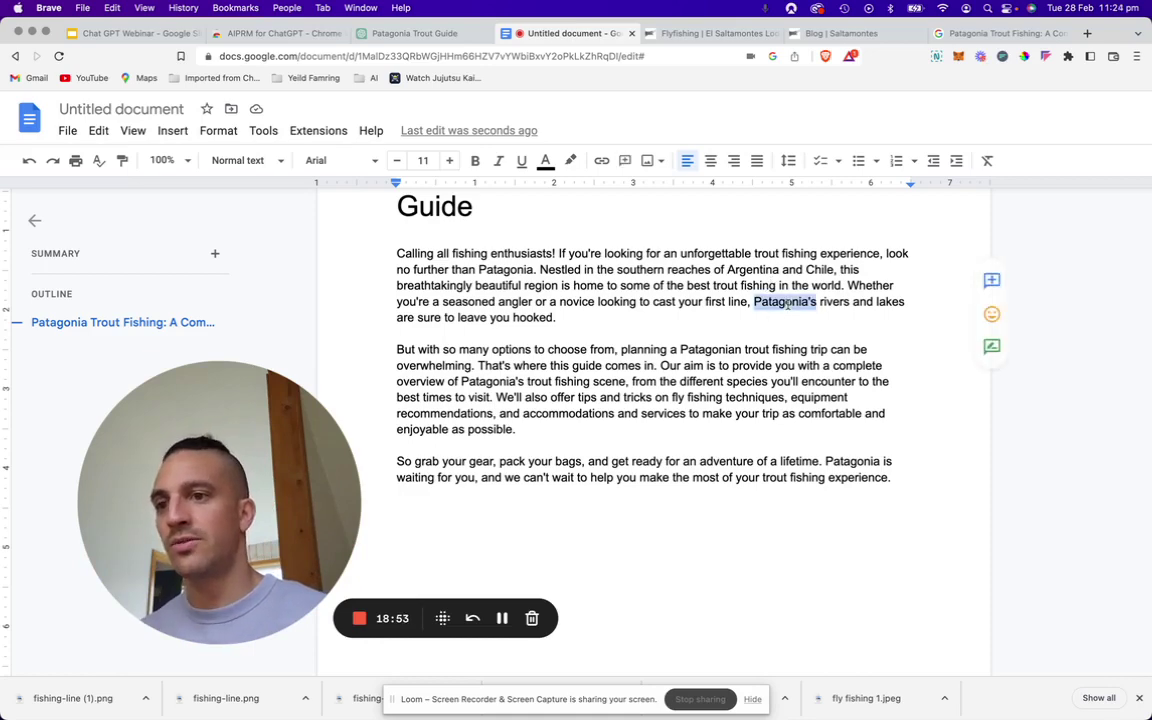
left_click(818, 34)
scroll(698, 285, "down", 3)
scroll(698, 285, "down", 1)
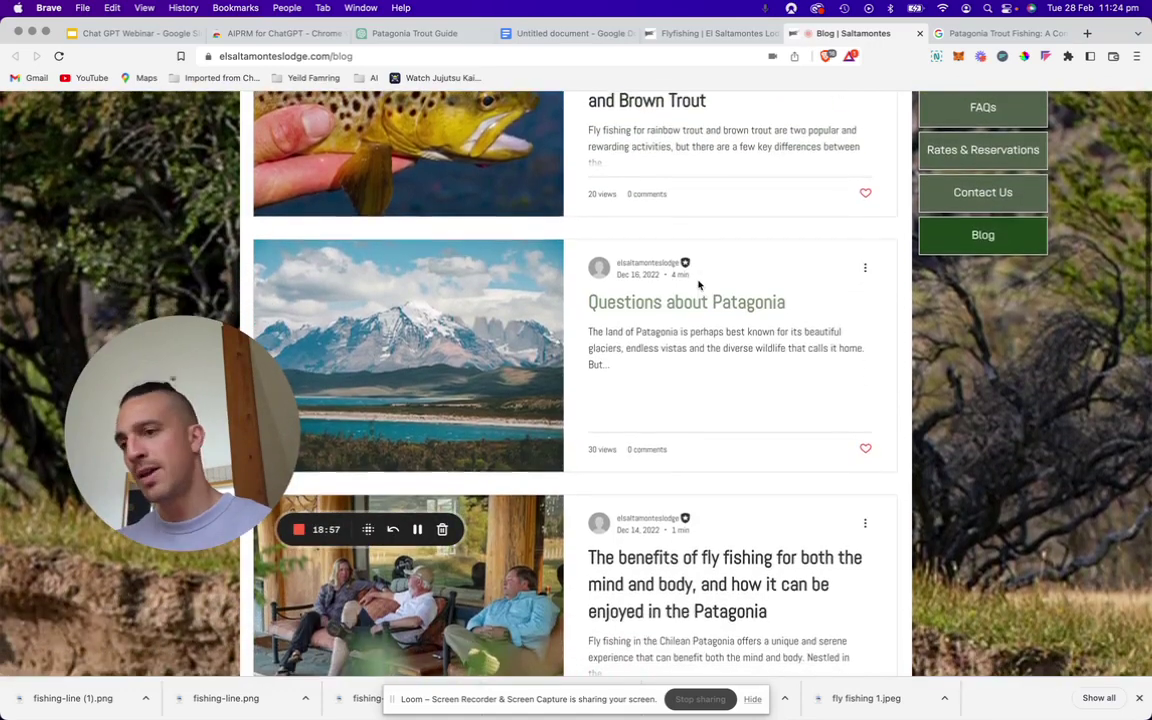
right_click(689, 303)
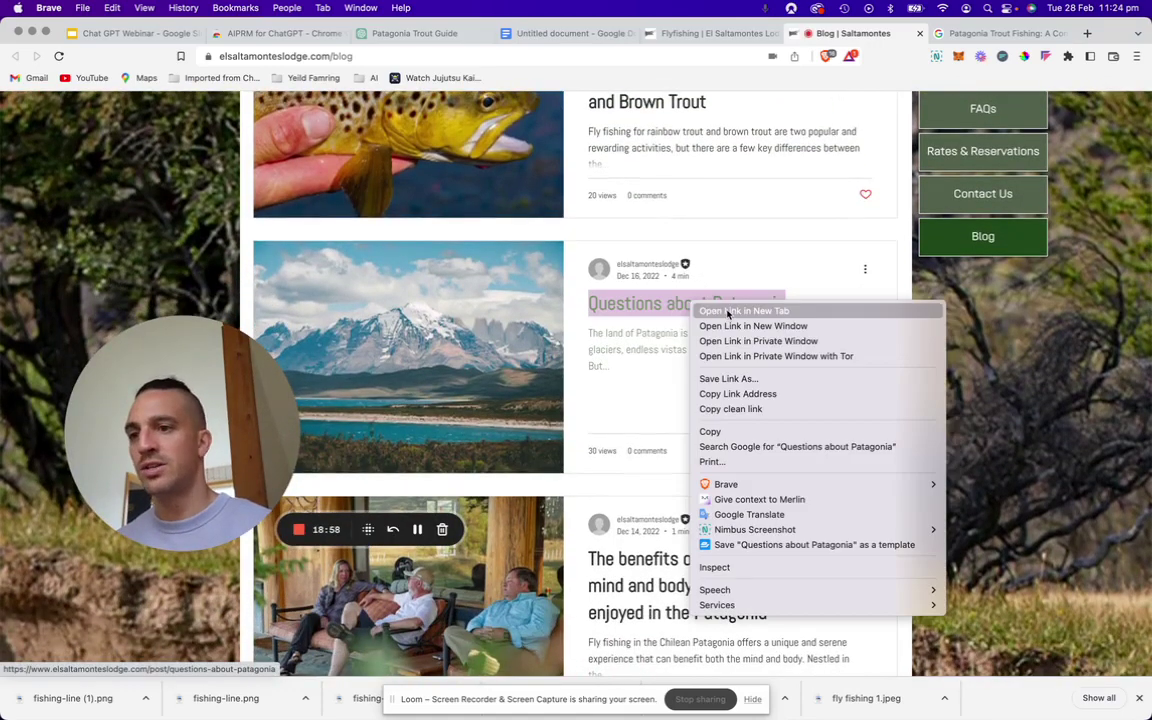
left_click(728, 311)
left_click(874, 34)
left_click(762, 54)
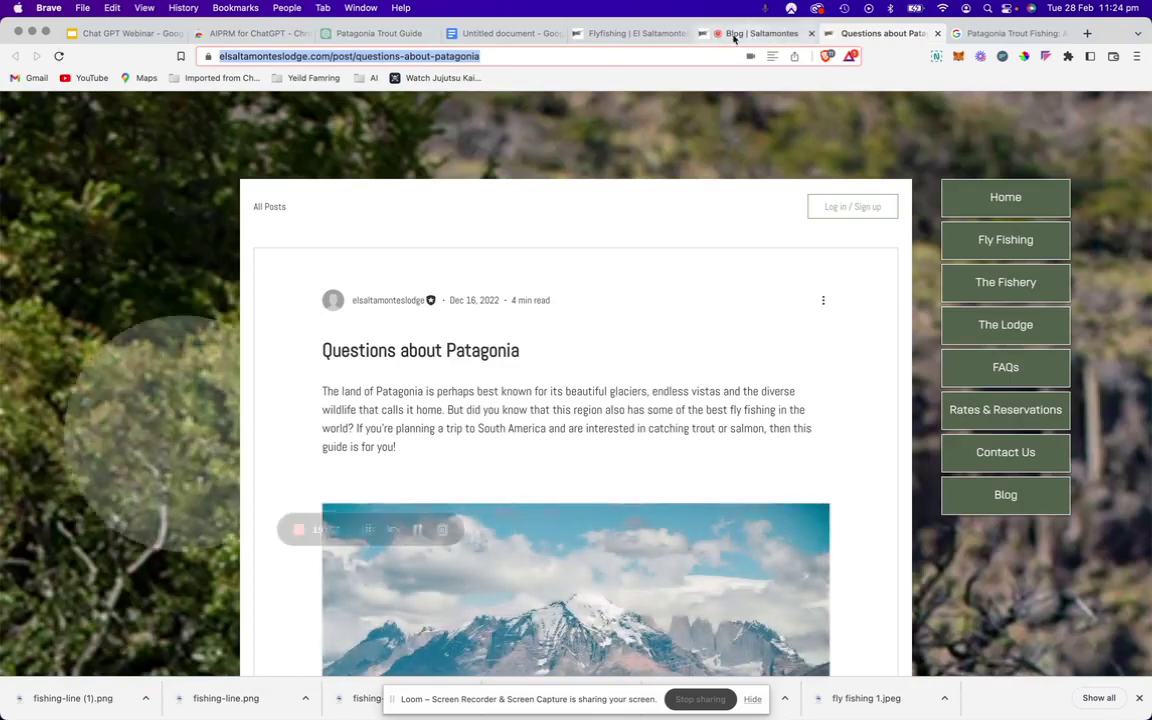
- Link the word "Patagonia" in the introduction's first paragraph of the Google Docs document to the copied blog post address
left_click(520, 34)
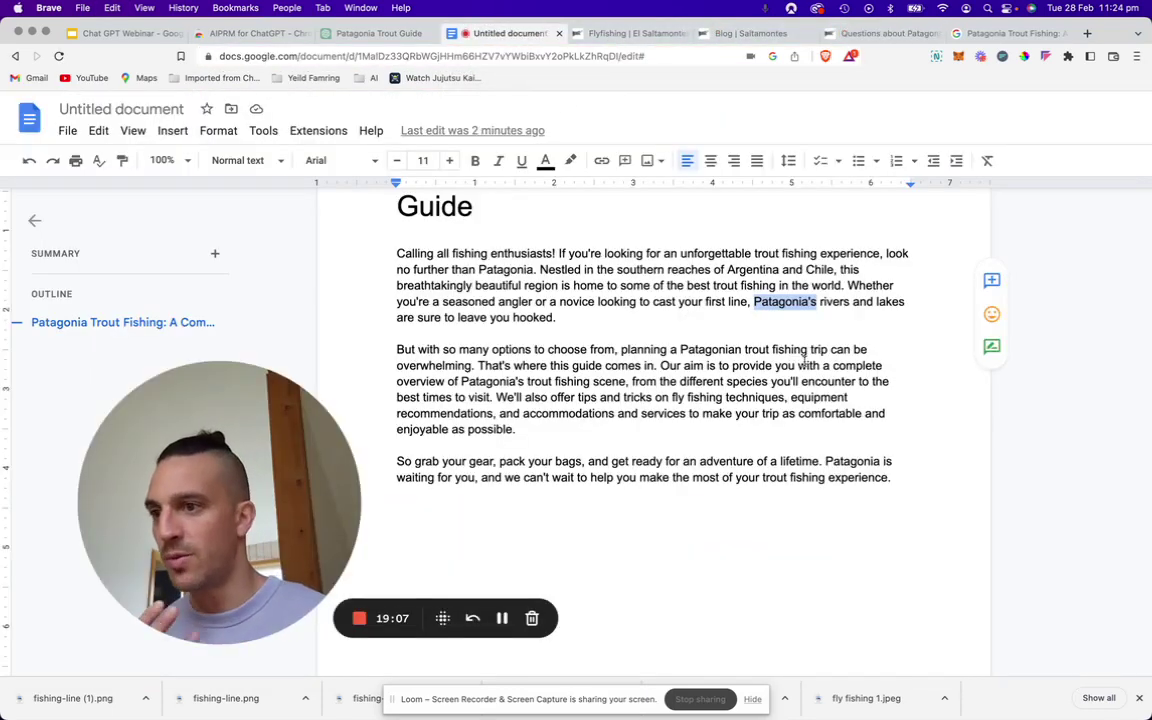
double_click(507, 270)
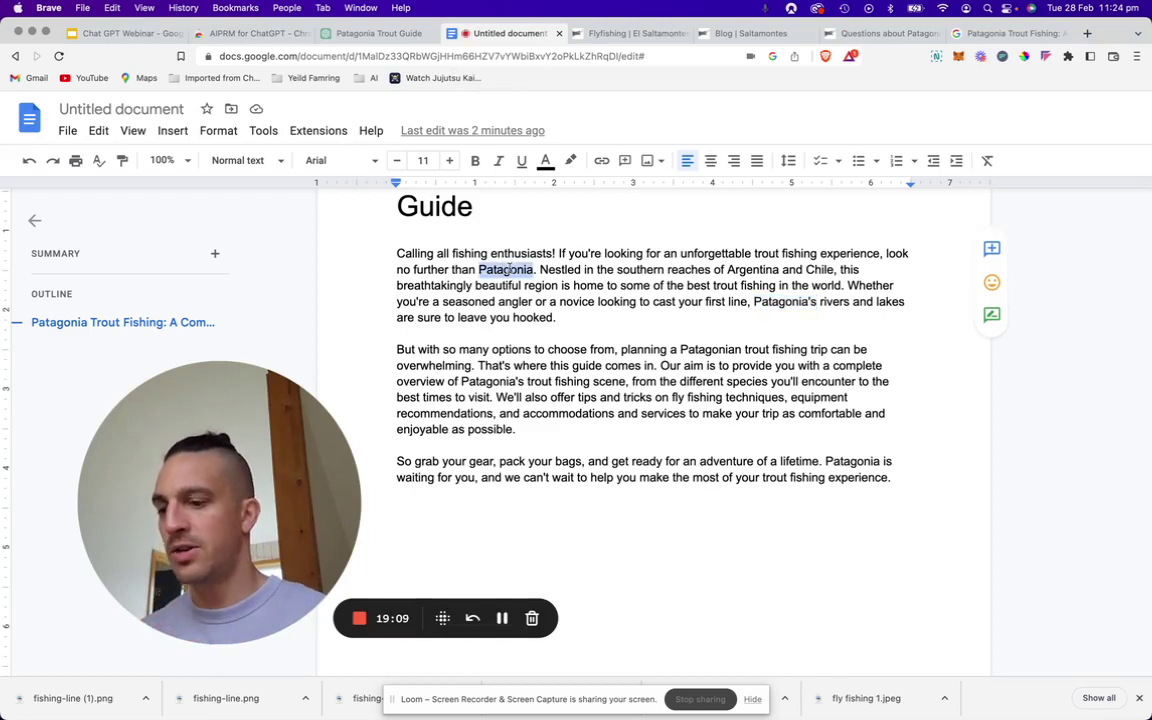
key("super+k")
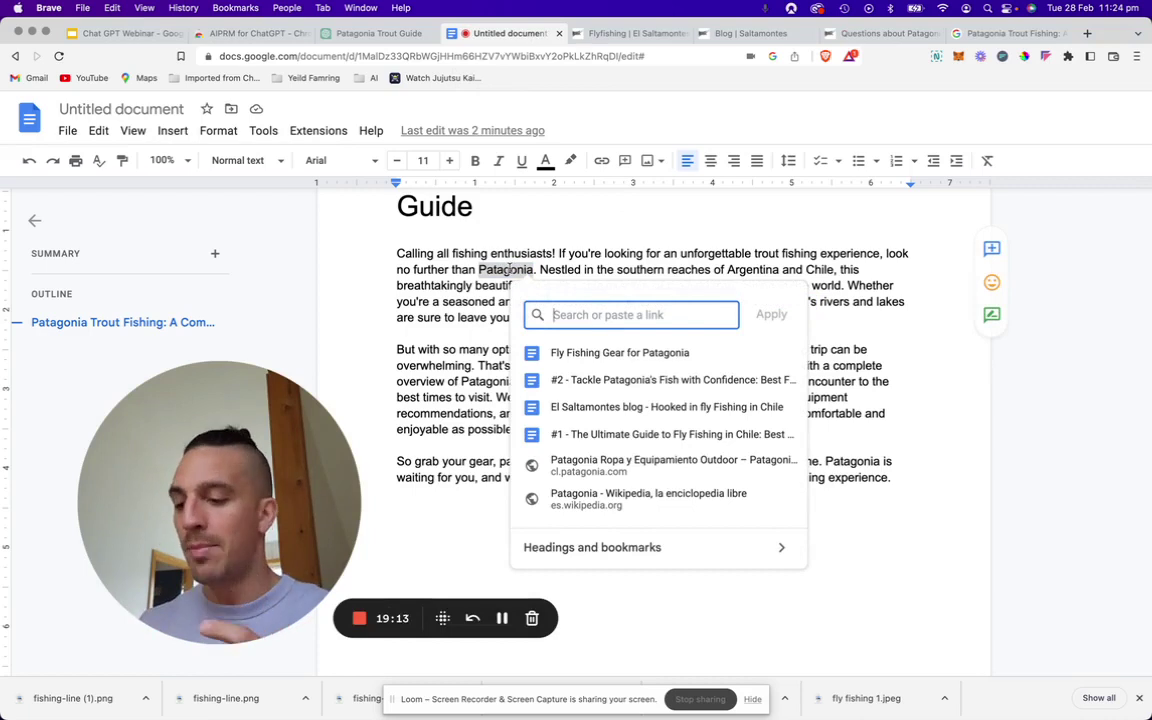
key("super+v")
key("Return")
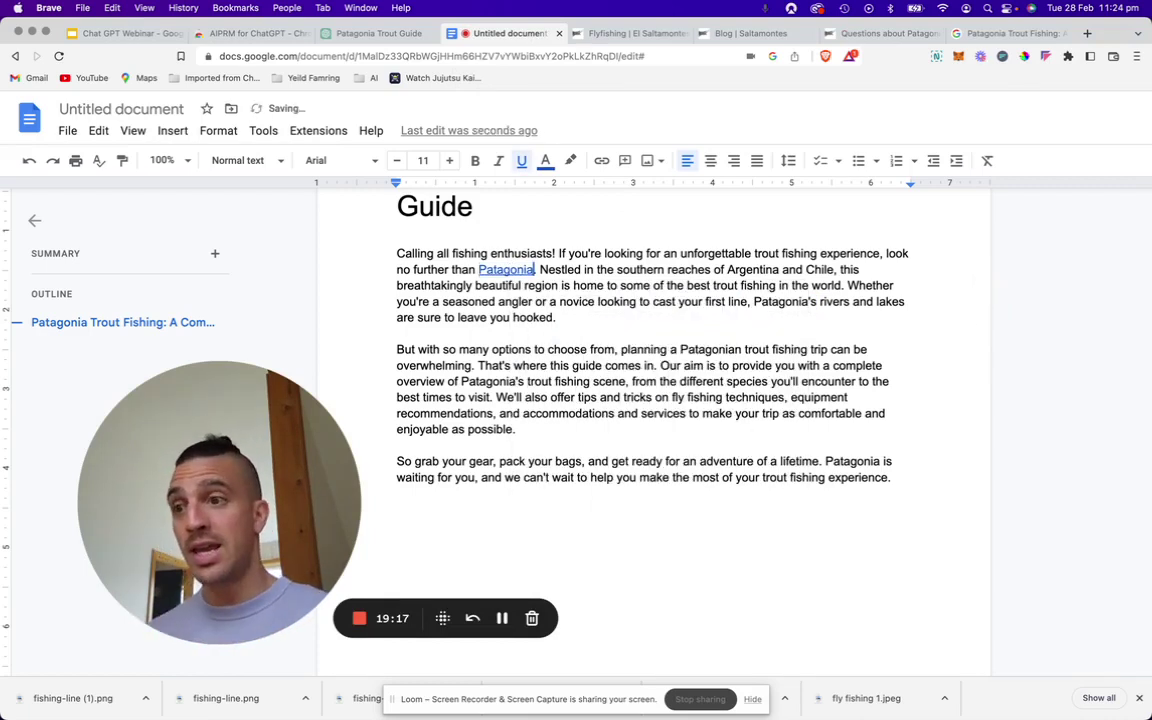
- Copy the generated "II. Location and Geography" section with its heading from ChatGPT and paste it below the introduction in the Google Docs document
scroll(566, 334, "down", 3)
scroll(564, 336, "down", 2)
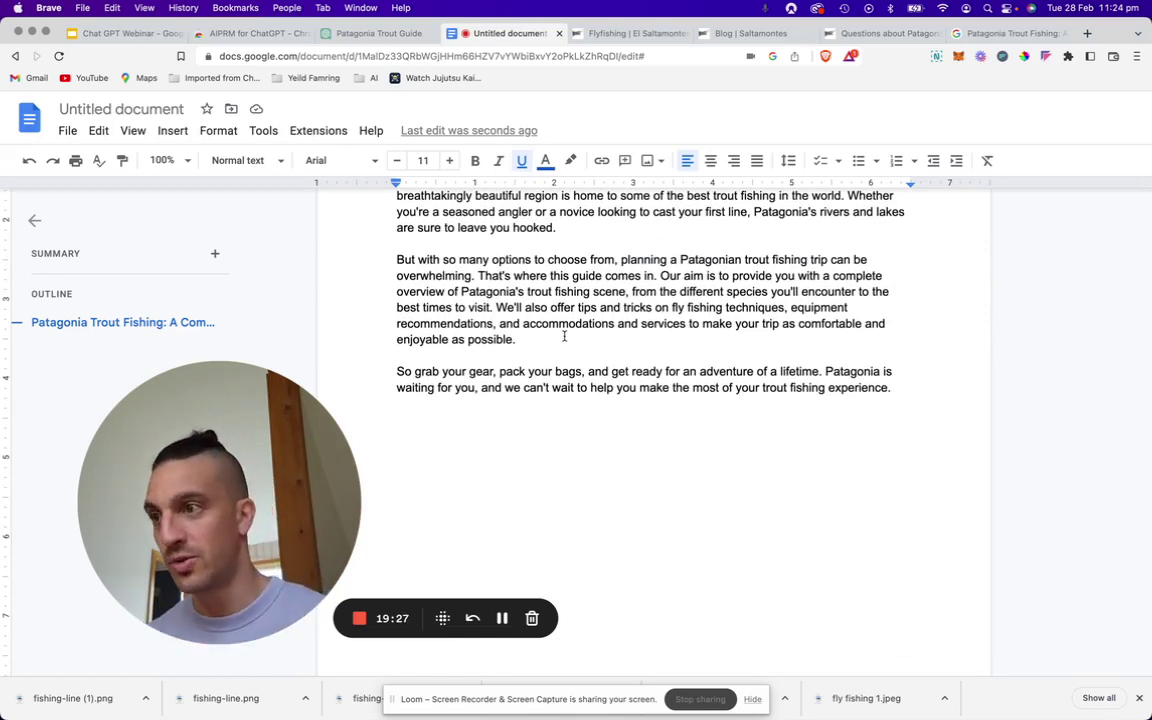
left_click(398, 34)
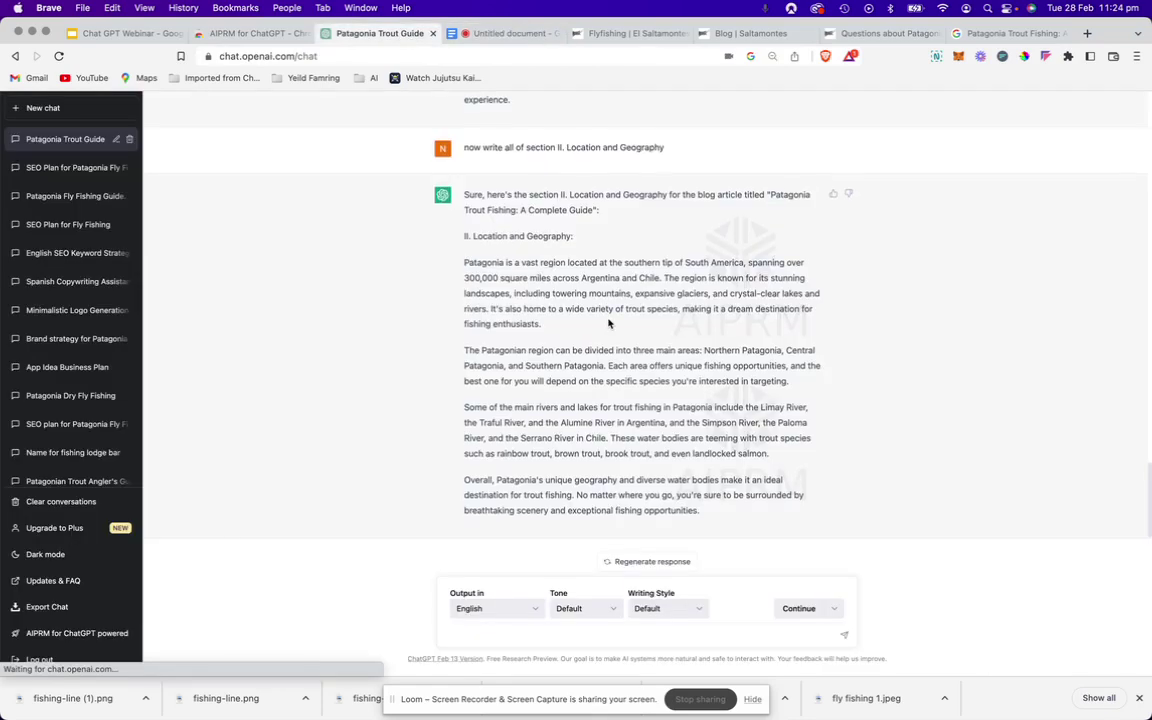
scroll(612, 326, "up", 1)
scroll(614, 334, "down", 1)
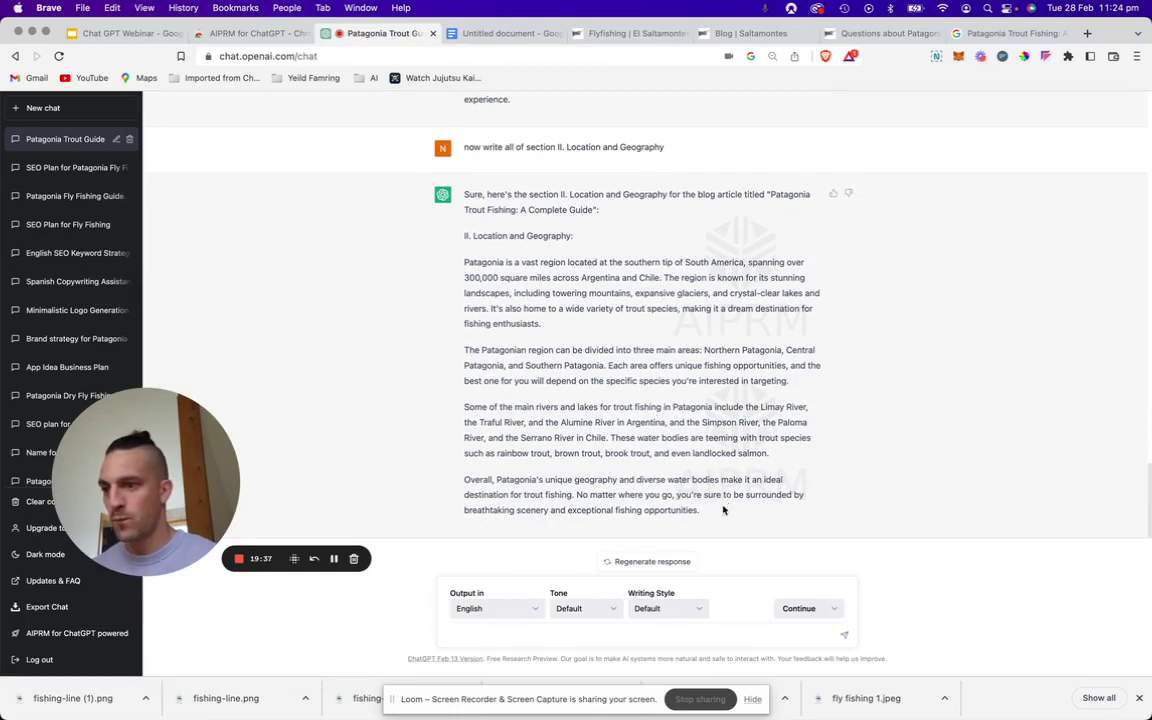
left_click_drag(712, 510, 462, 237)
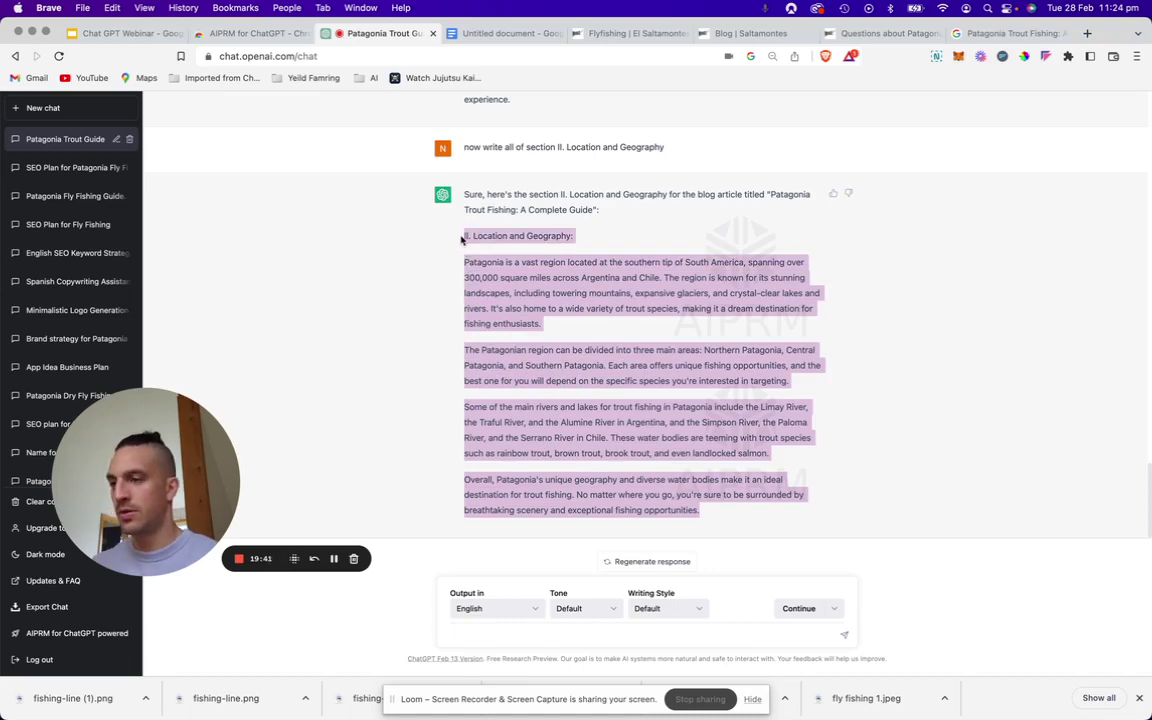
left_click(470, 33)
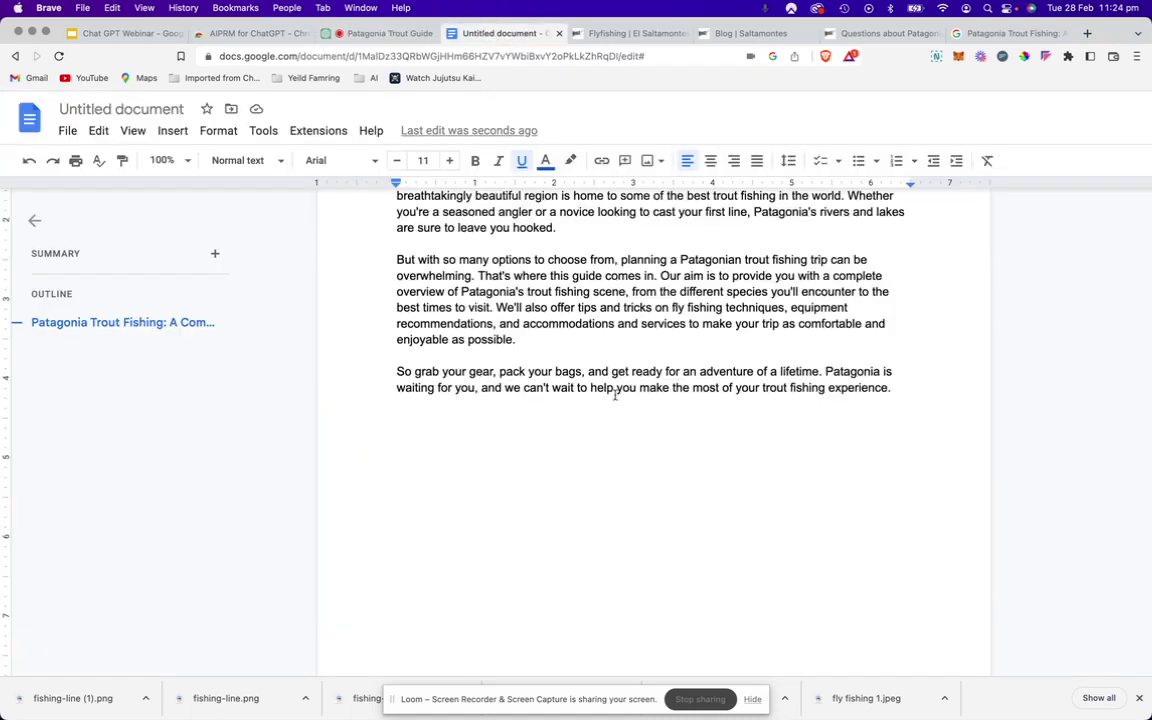
left_click(572, 452)
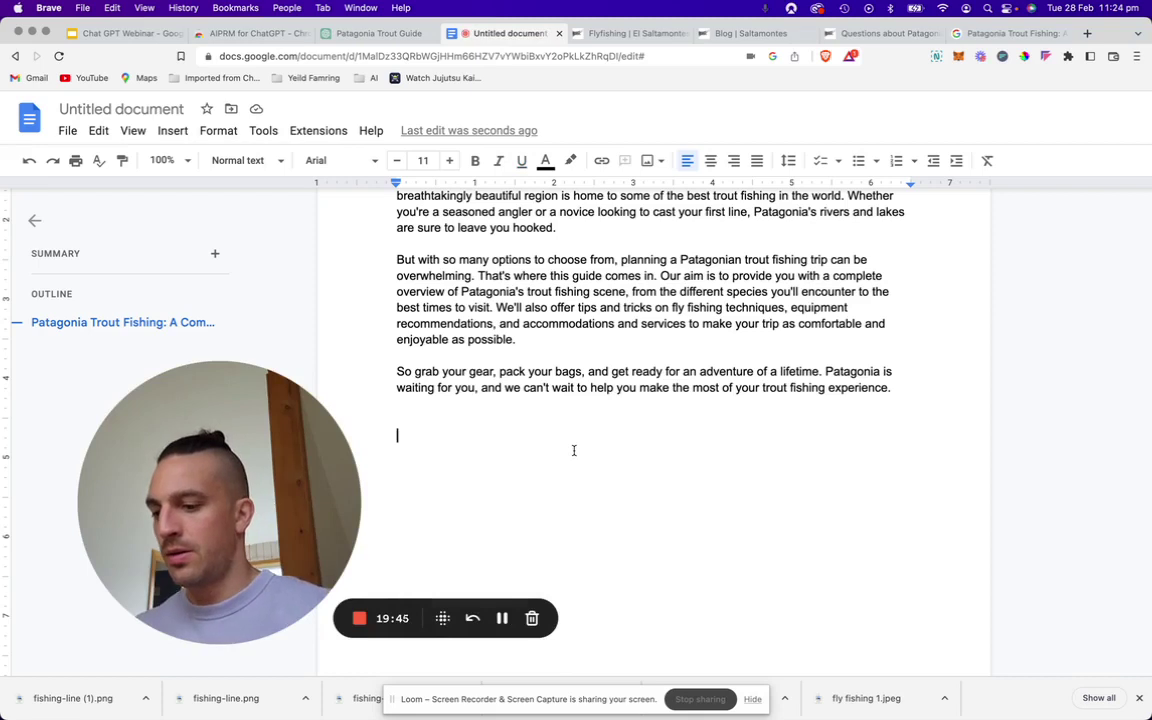
key("super+v")
- Format the pasted "II. Location and Geography:" line as Heading 2
left_click_drag(546, 436, 396, 437)
left_click(238, 161)
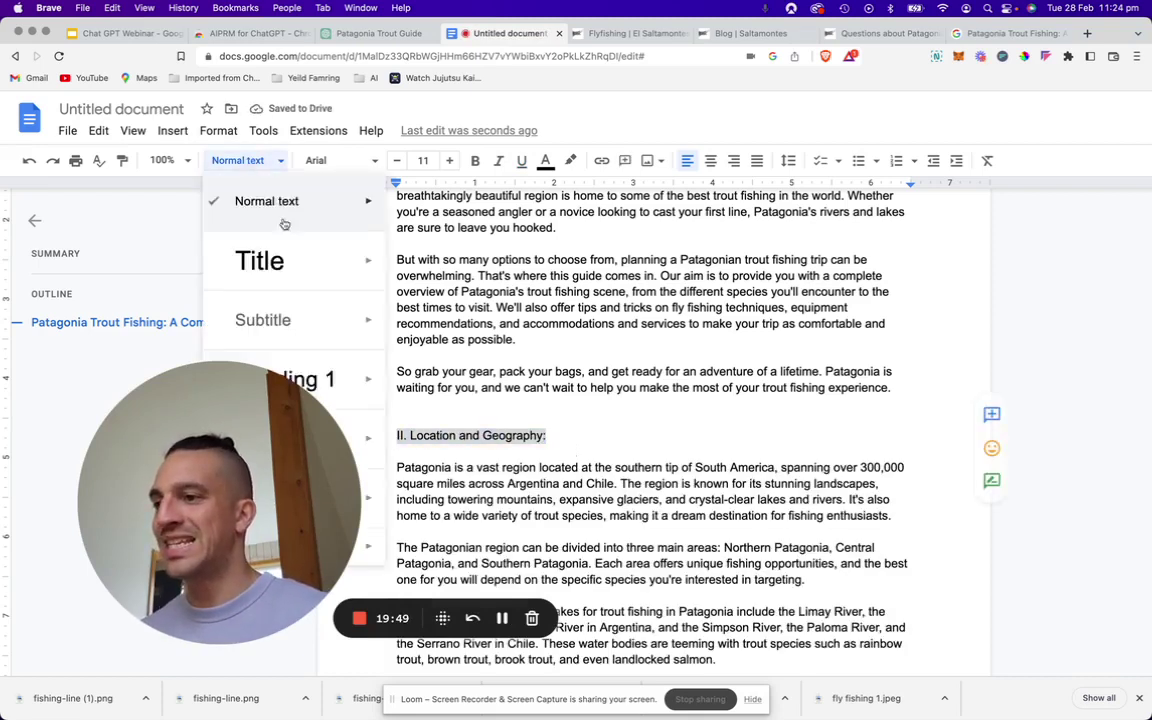
left_click(450, 427)
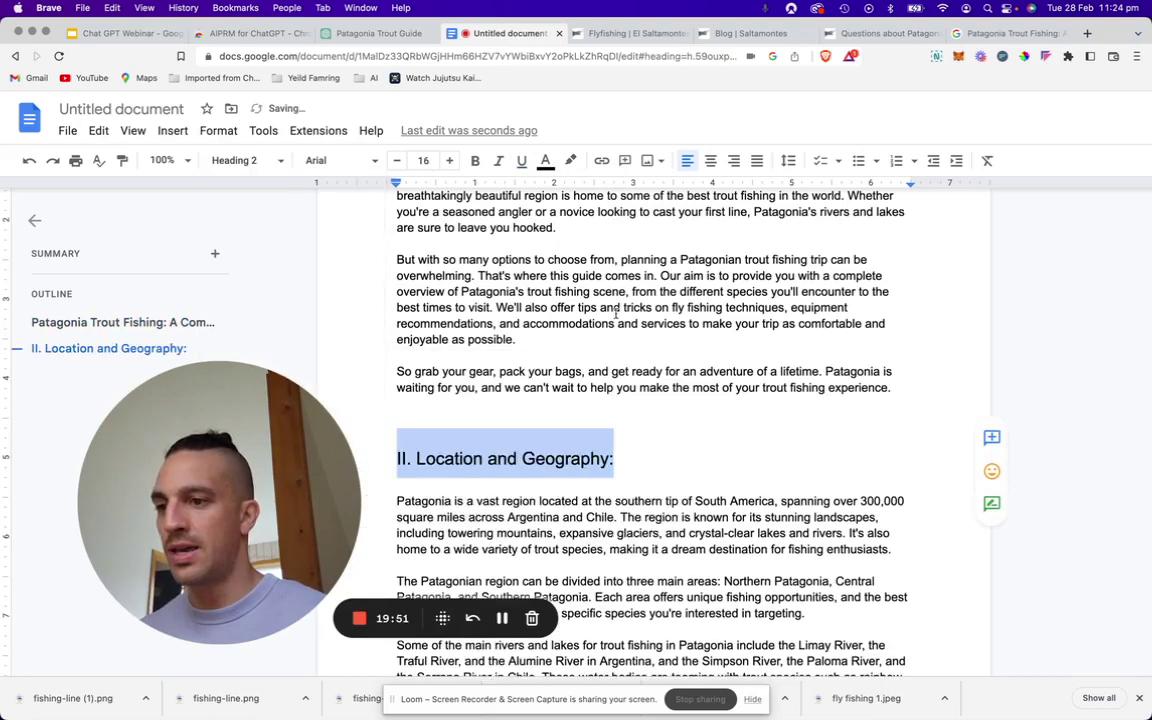
- Check section II for link text, then browse the lodge blog and open the post "Top tips for beginner fly fishermen in the Chilean Patagonia"
scroll(616, 313, "down", 5)
left_click(724, 372)
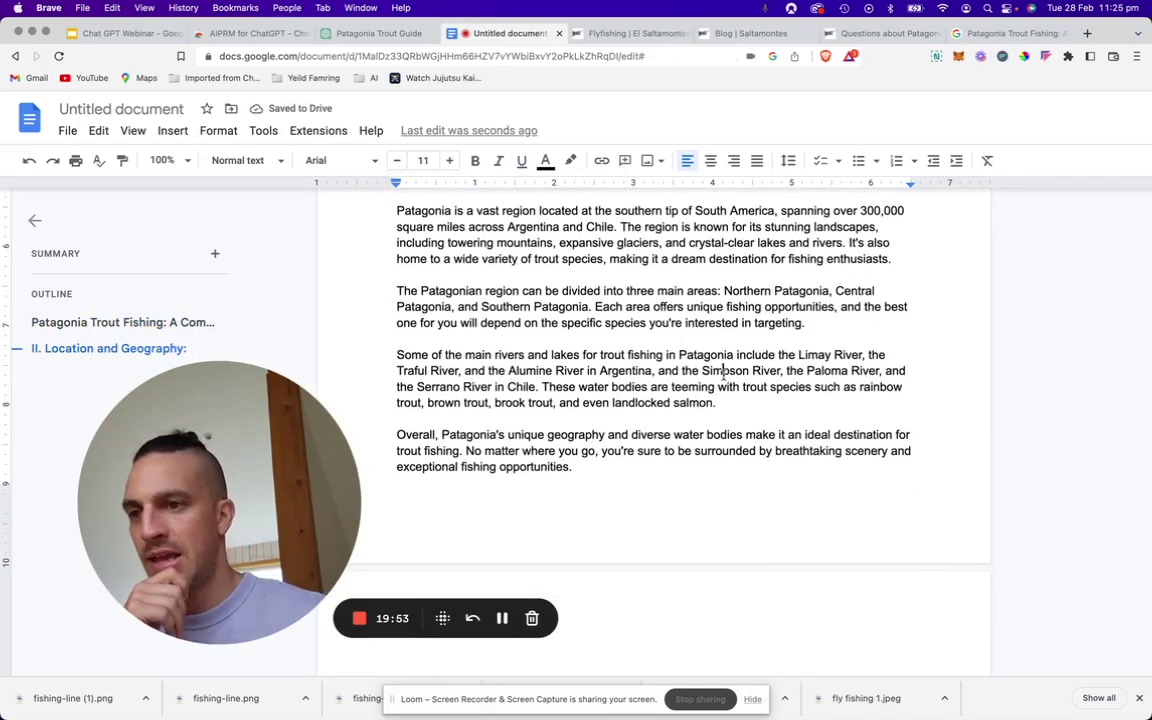
scroll(724, 372, "down", 1)
left_click(745, 33)
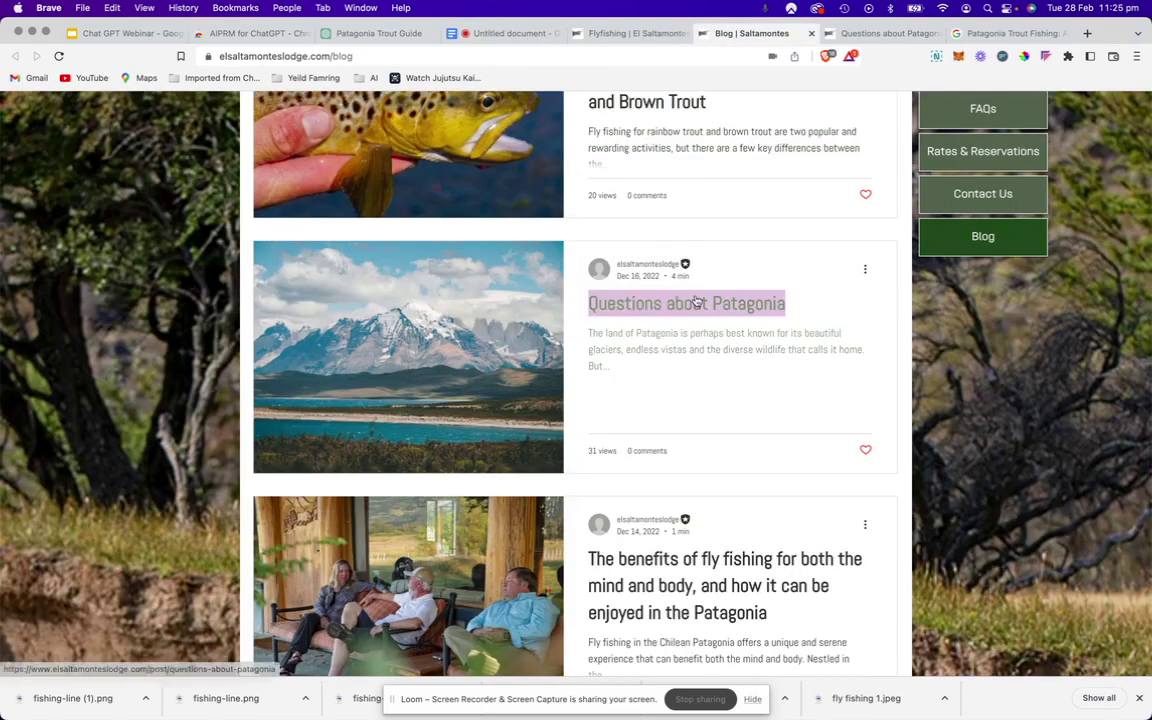
scroll(697, 302, "down", 10)
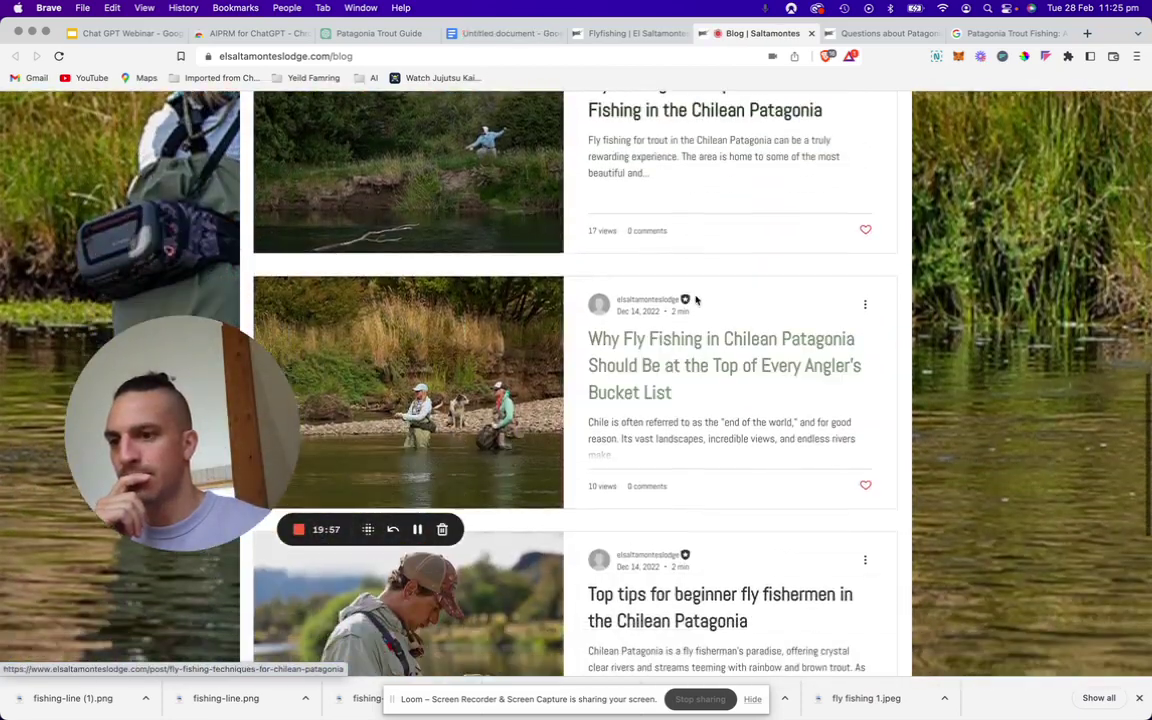
scroll(697, 300, "down", 3)
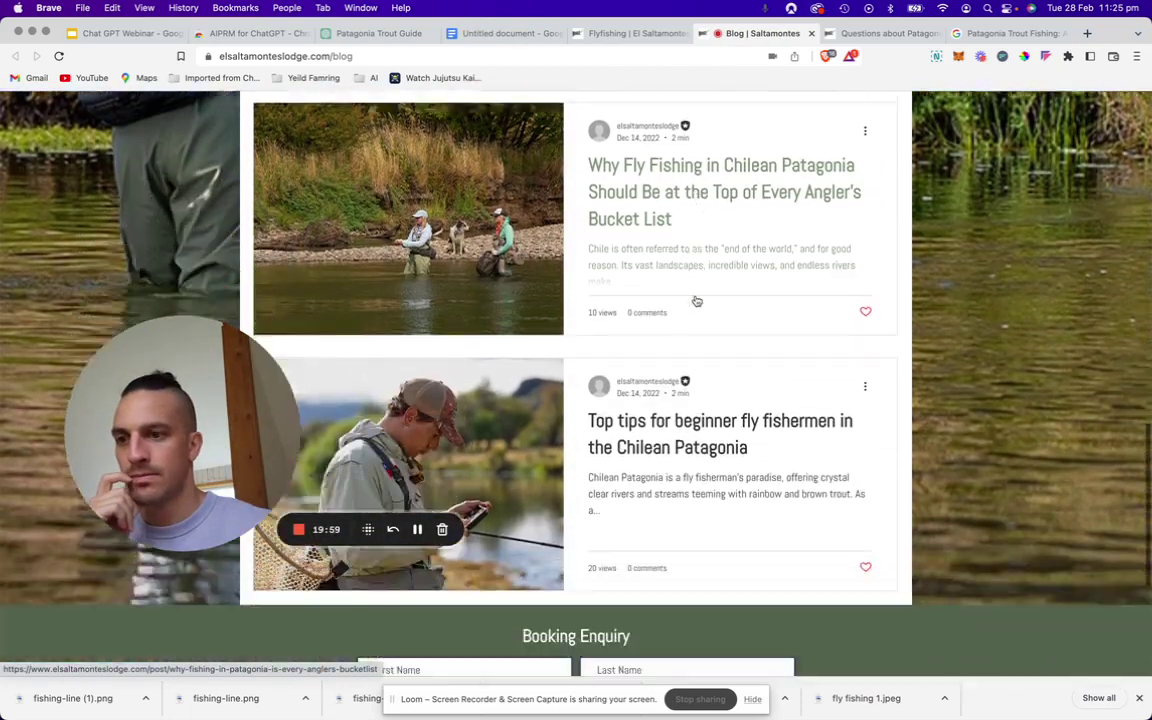
scroll(697, 301, "down", 3)
left_click(674, 268)
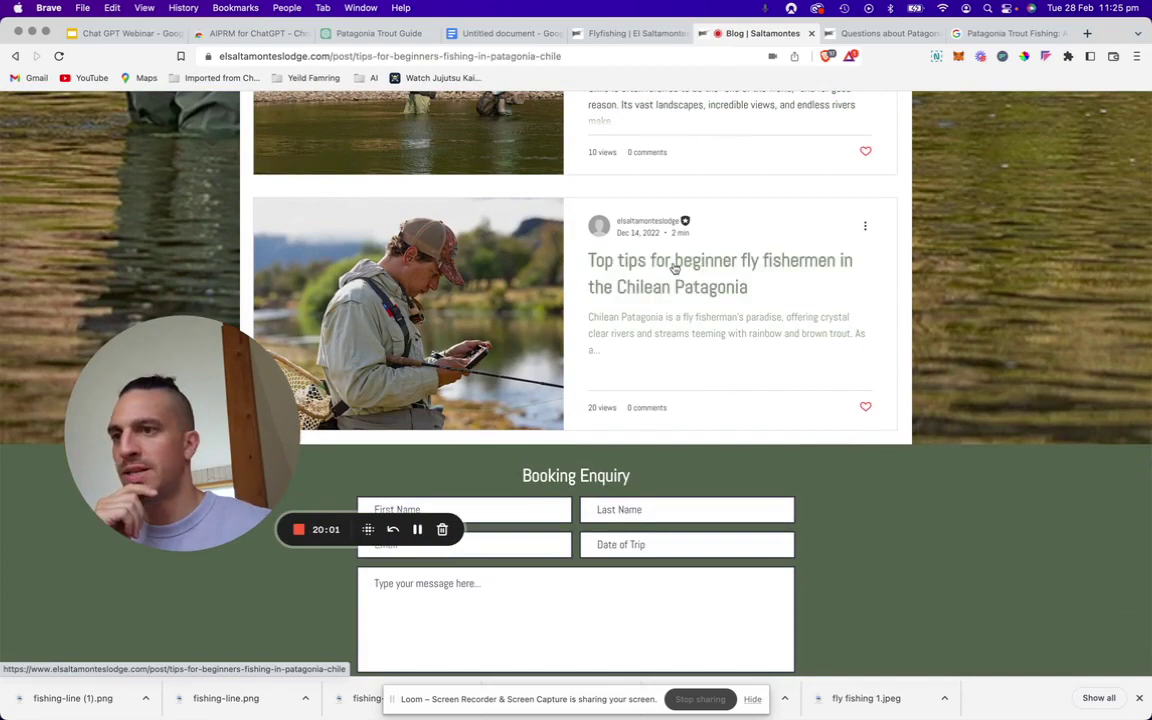
- Return to the Google Docs document and reread the "II. Location and Geography" section for a suitable internal link
left_click(500, 33)
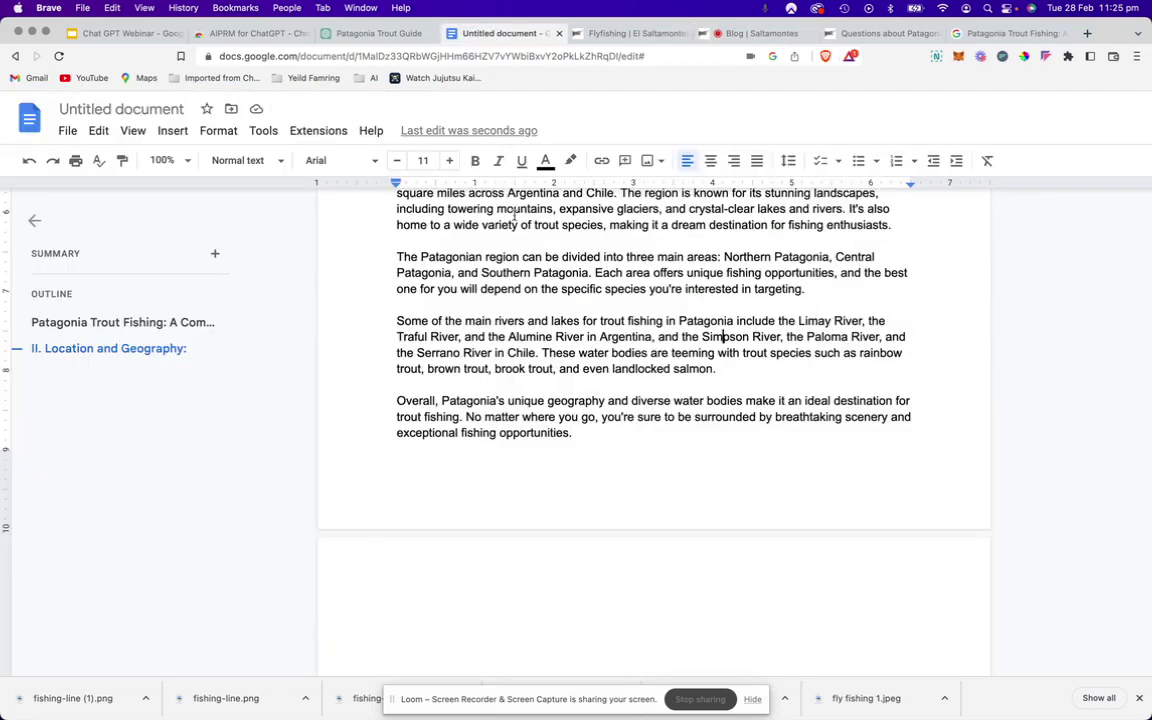
scroll(514, 216, "down", 1)
scroll(514, 222, "up", 5)
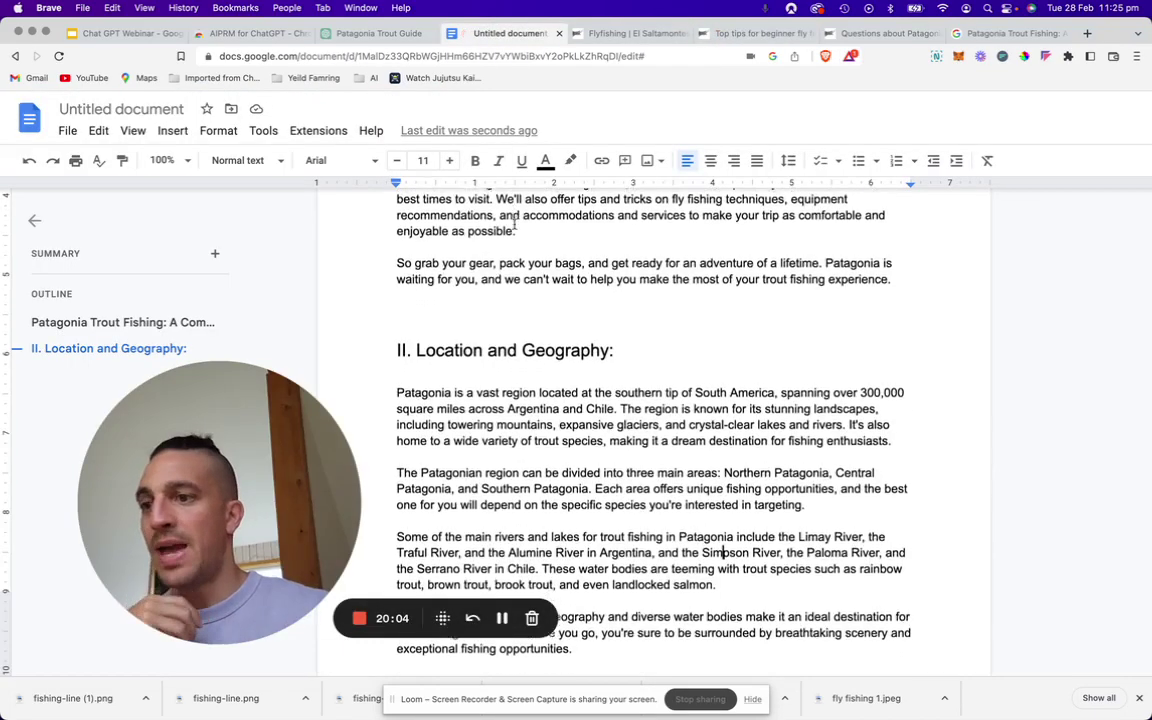
scroll(514, 224, "down", 2)
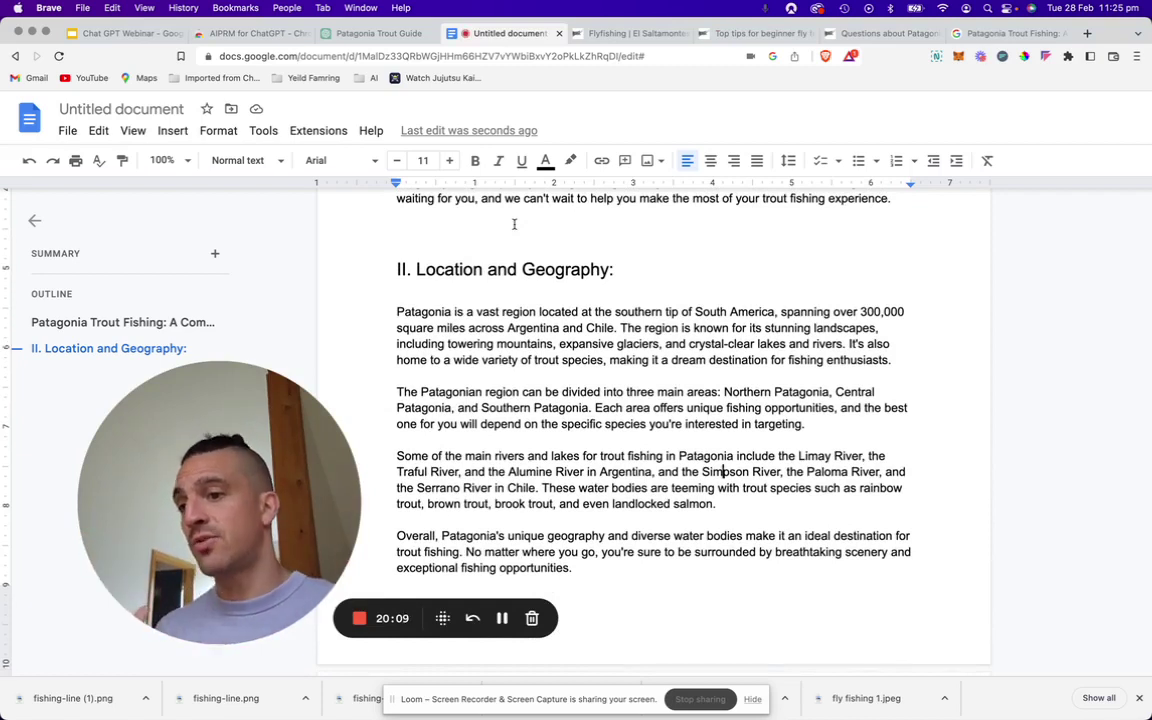
- Copy the "III. Trout Species" heading from the ChatGPT outline and submit the prompt "now write all of section III. Trout Species"
left_click(407, 36)
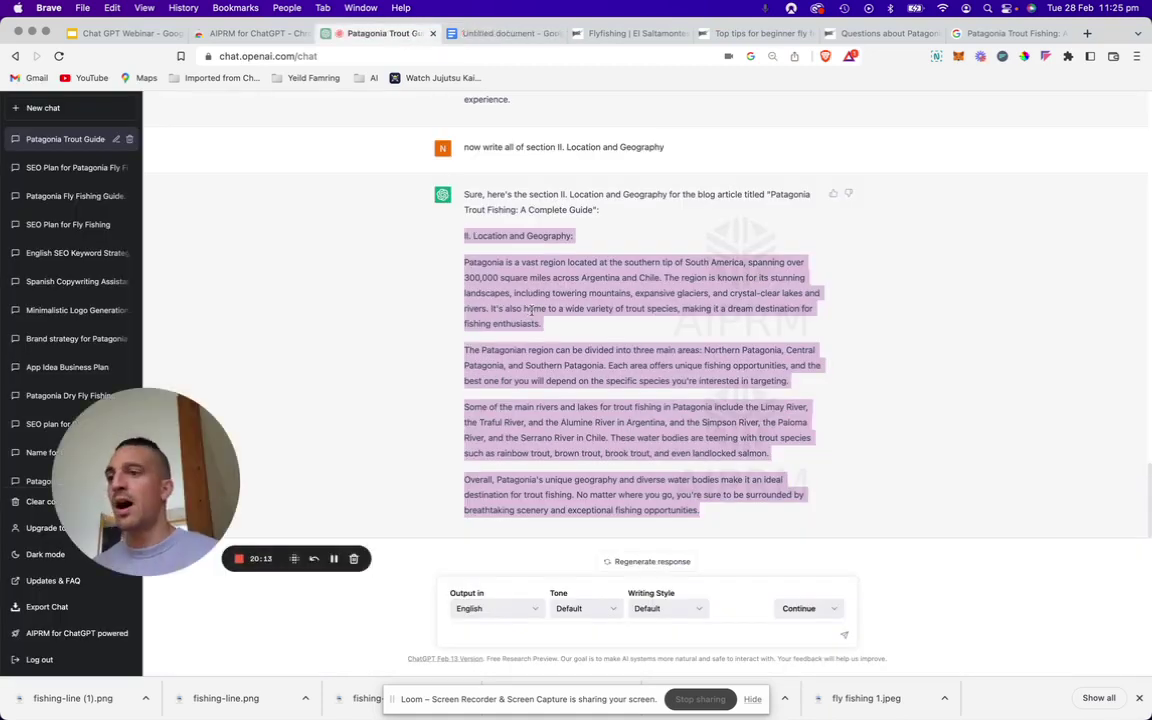
scroll(531, 311, "up", 2)
scroll(531, 311, "down", 2)
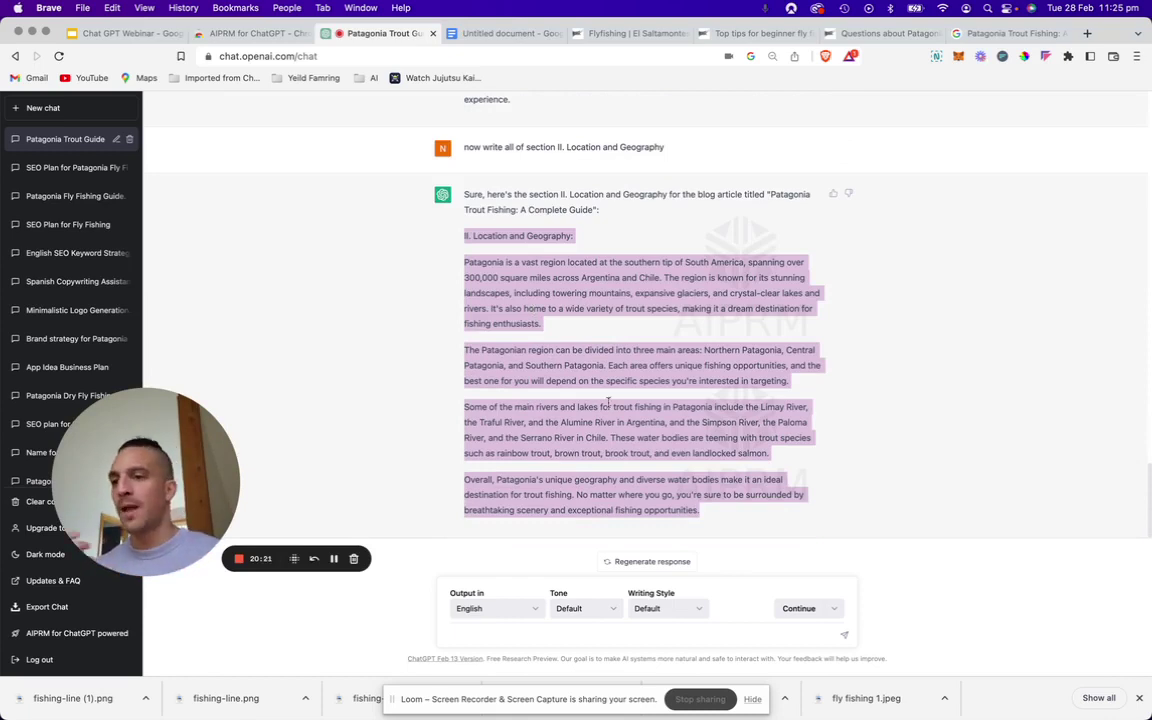
left_click(734, 434)
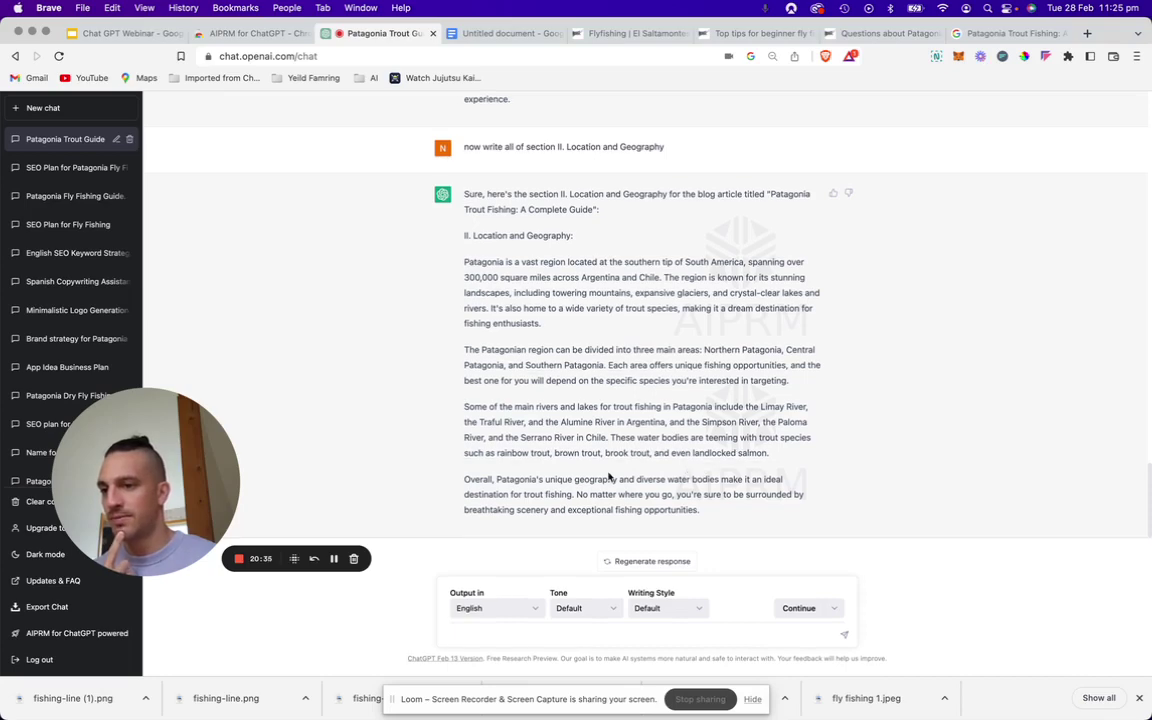
scroll(517, 235, "up", 10)
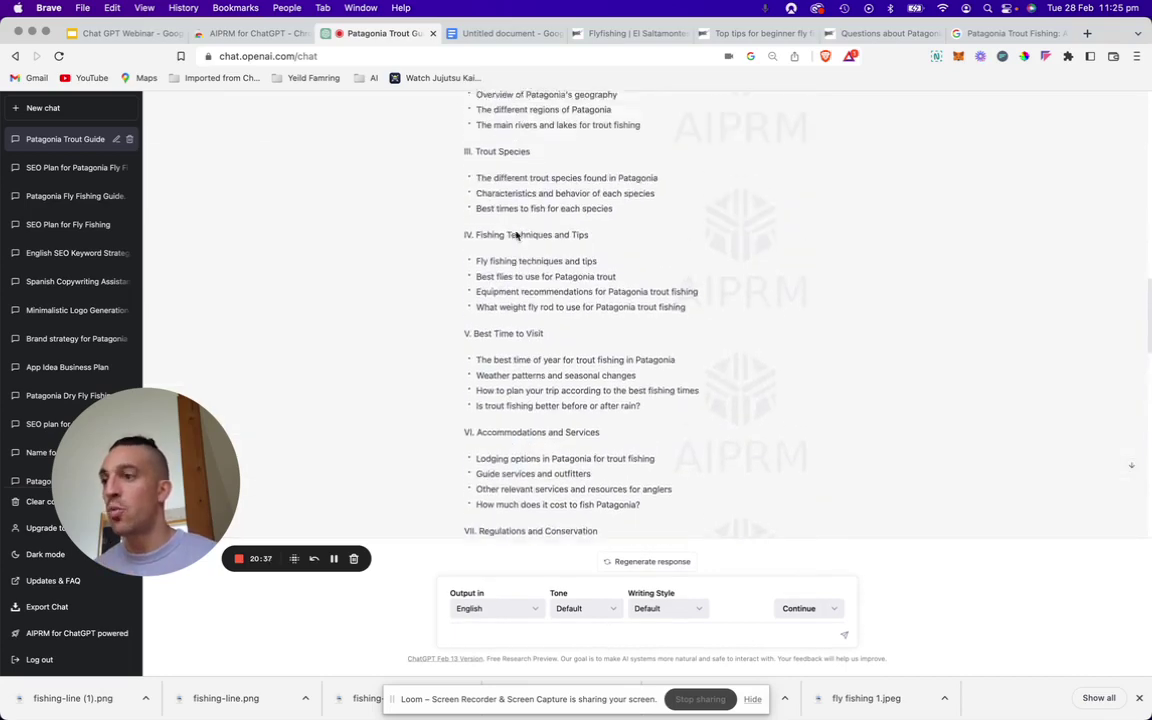
scroll(517, 235, "up", 3)
left_click_drag(626, 285, 469, 223)
left_click(463, 226)
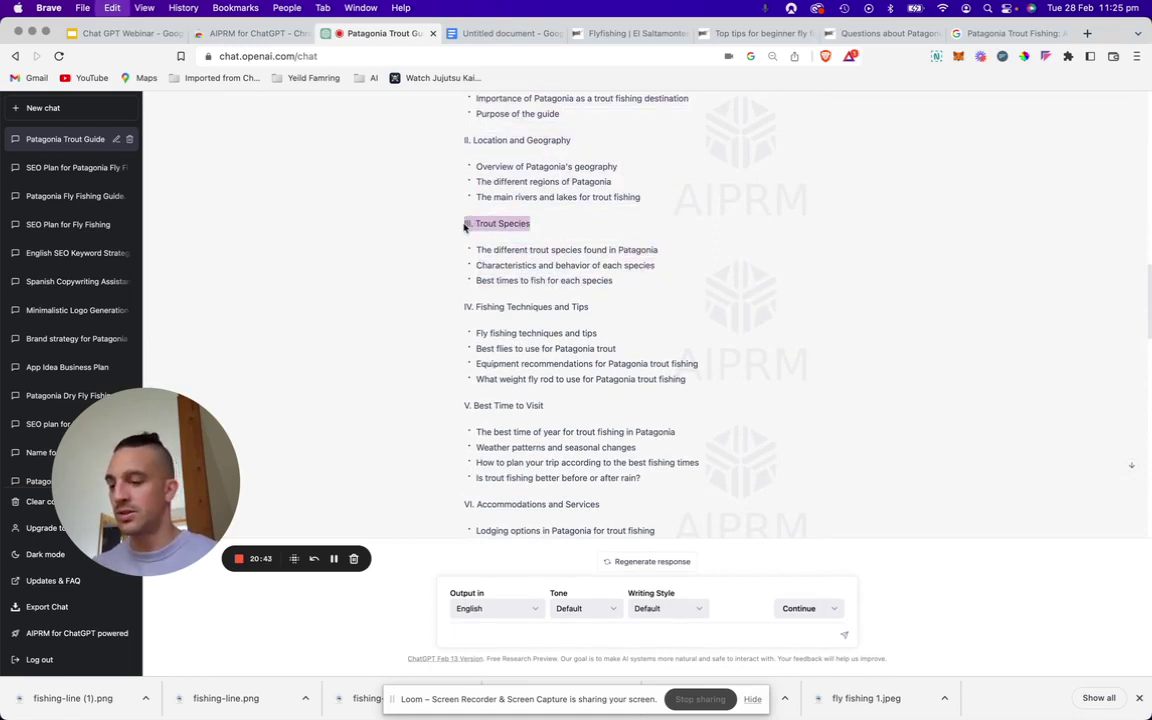
scroll(500, 400, "down", 10)
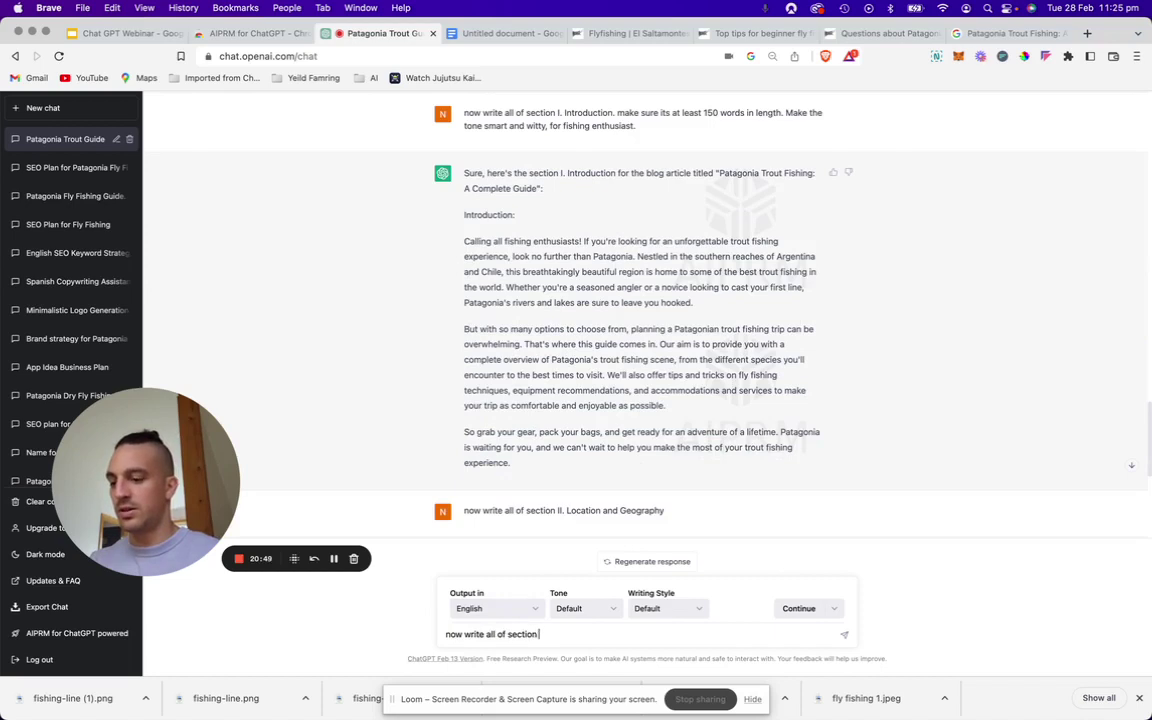
type("III. Trout Species")
key("Return")
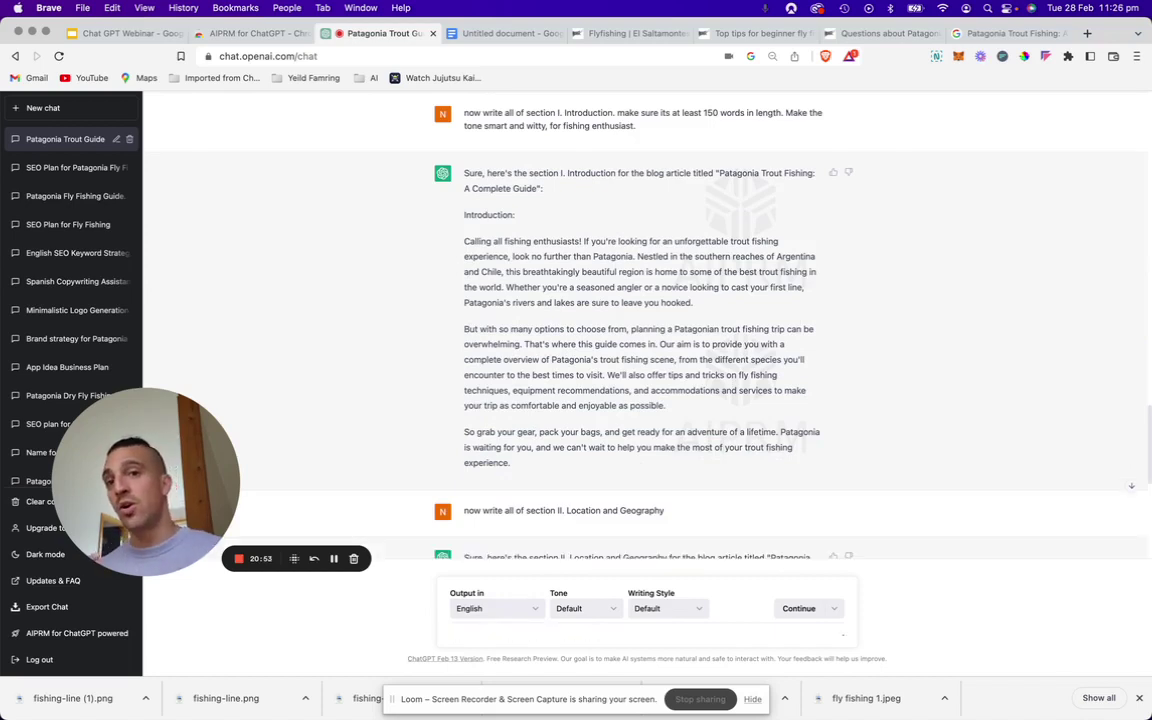
- Open the lodge blog's "Two Types of Trout, Two Different Approaches" post and select its address
left_click(740, 33)
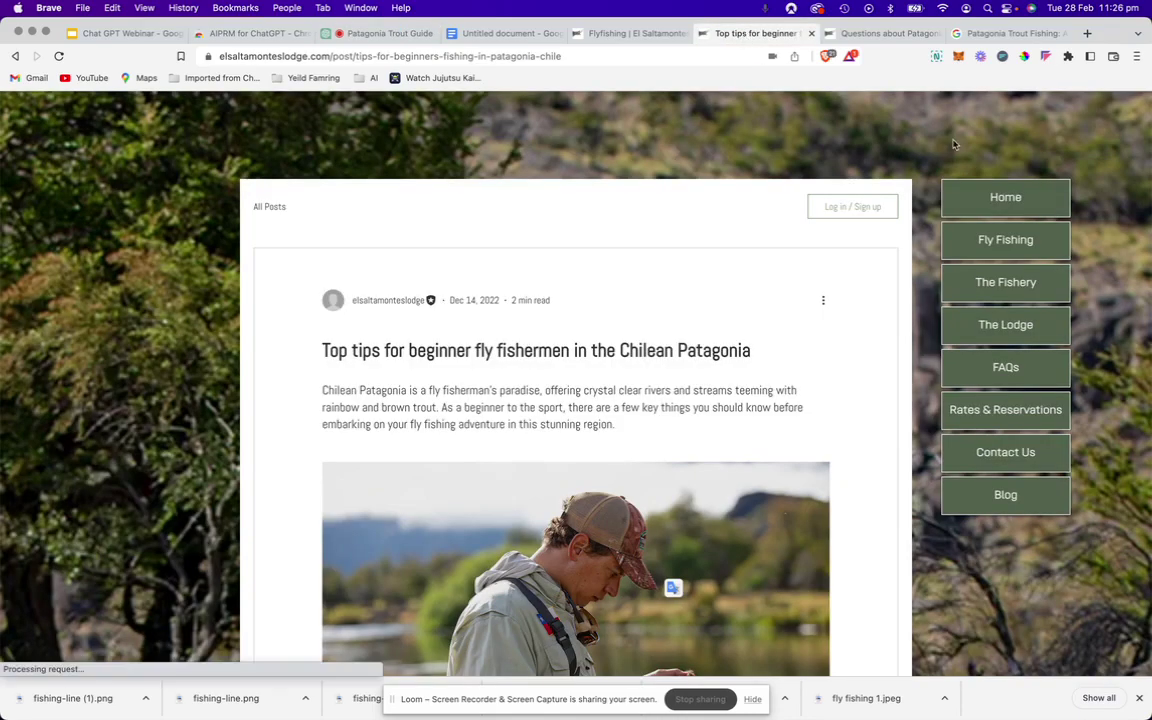
left_click(979, 503)
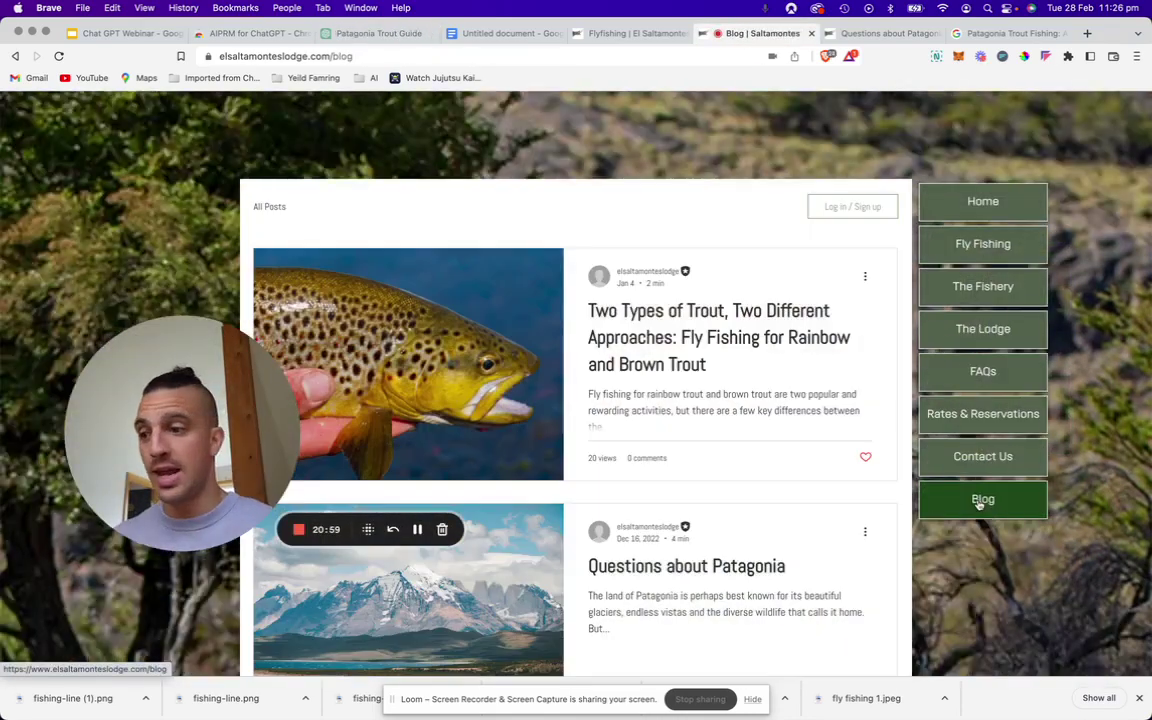
left_click(662, 342)
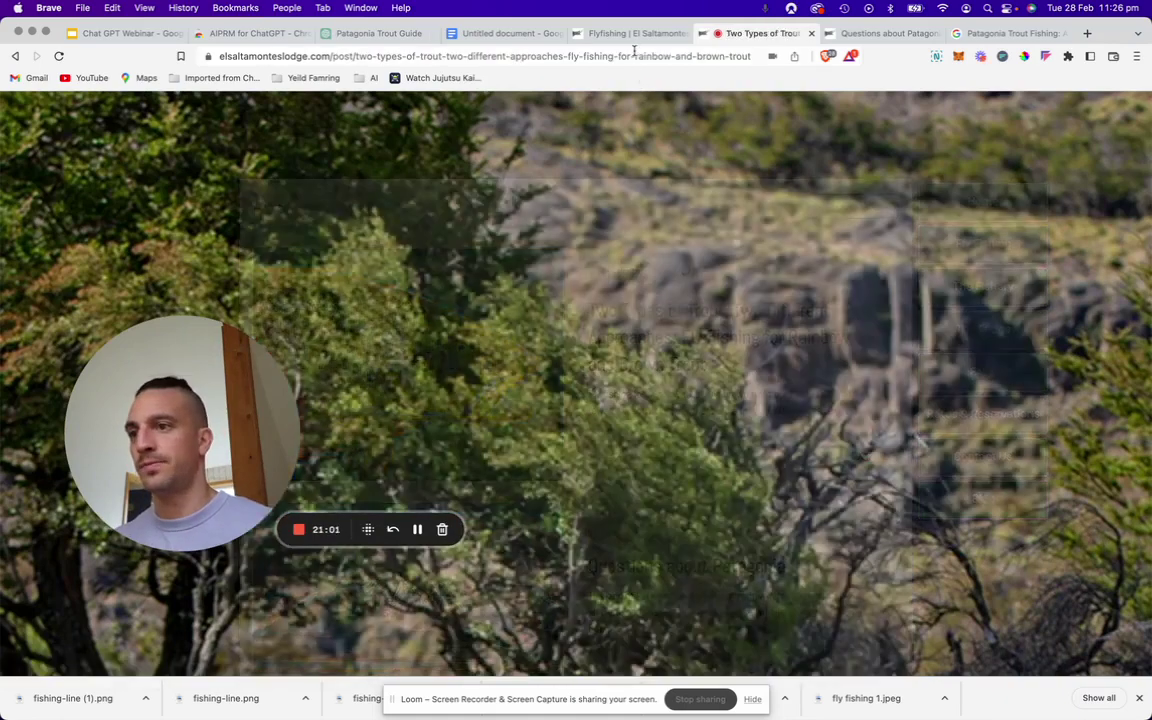
left_click(633, 55)
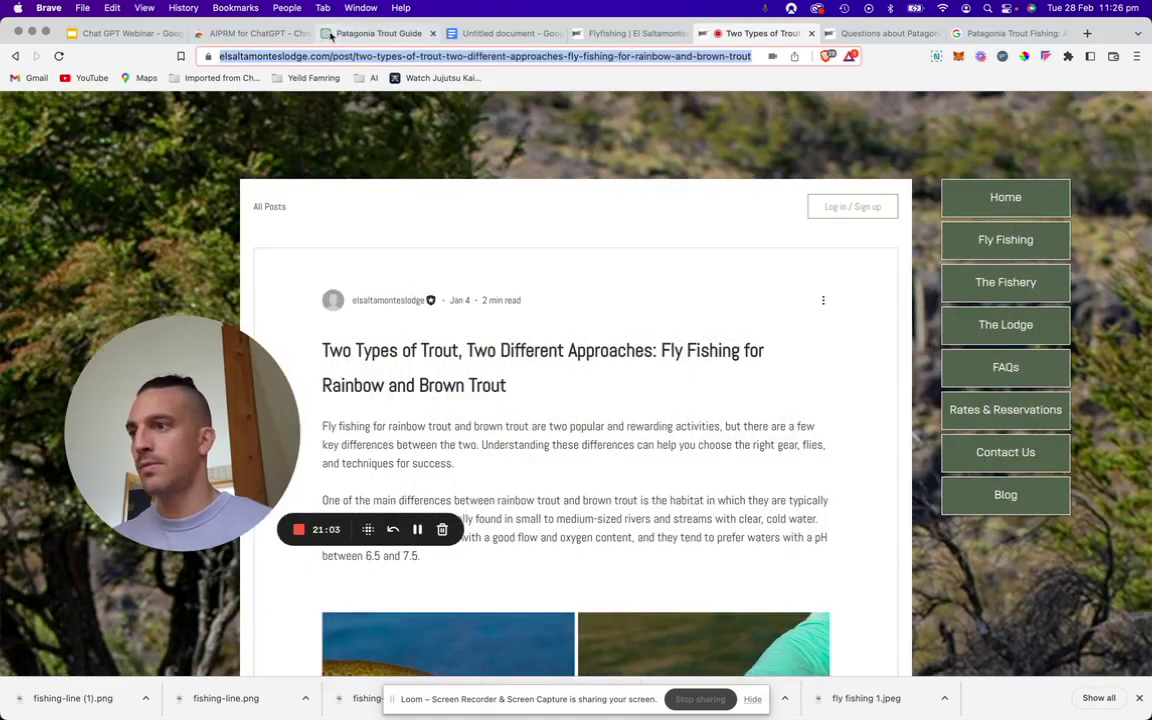
- Copy the generated "III. Trout Species" section with its heading from ChatGPT and paste it below section II in the Google Docs document
left_click(320, 33)
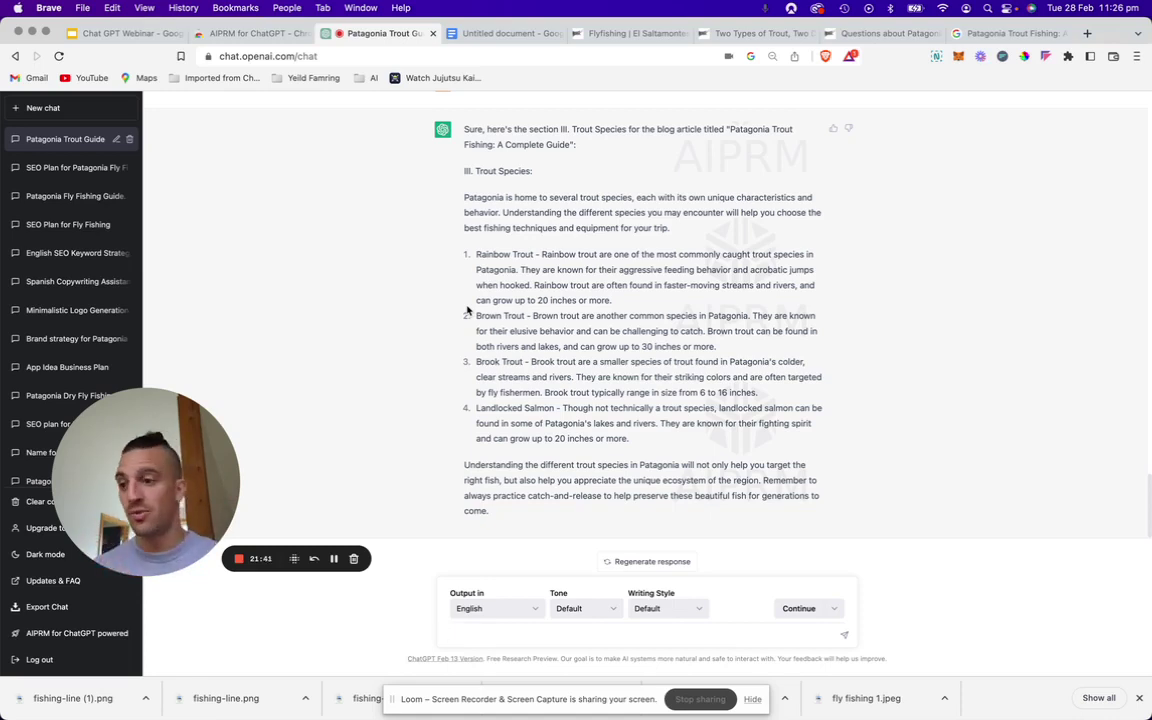
left_click_drag(498, 523, 463, 172)
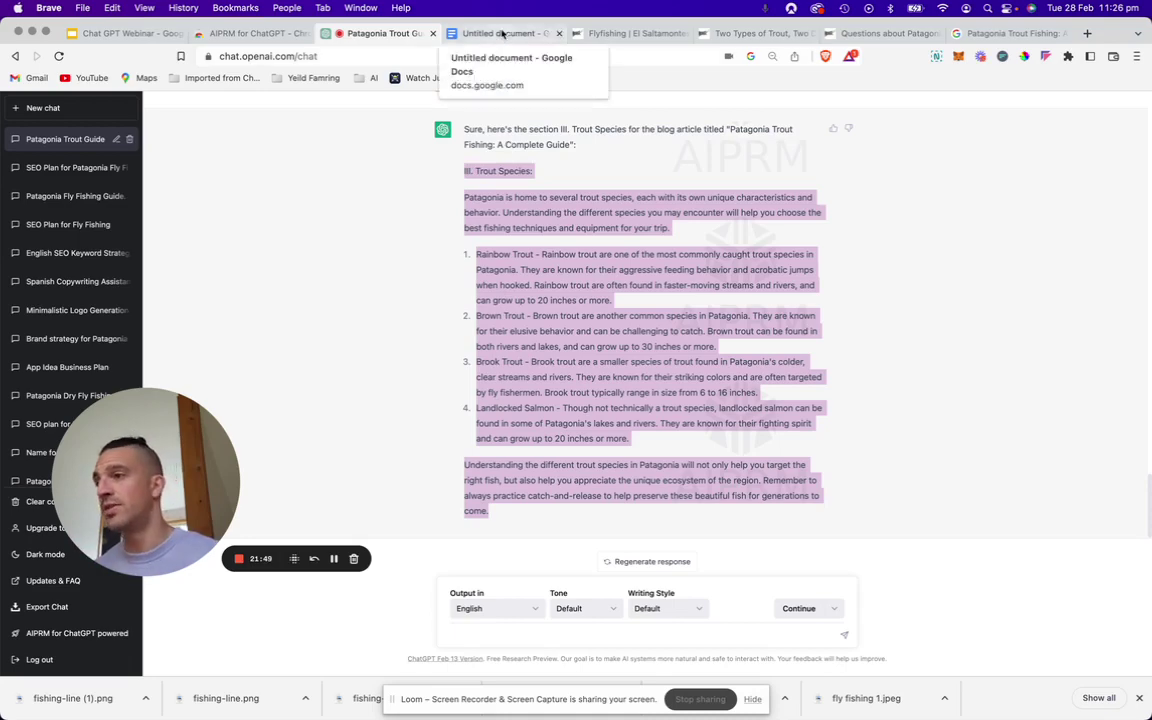
left_click(503, 34)
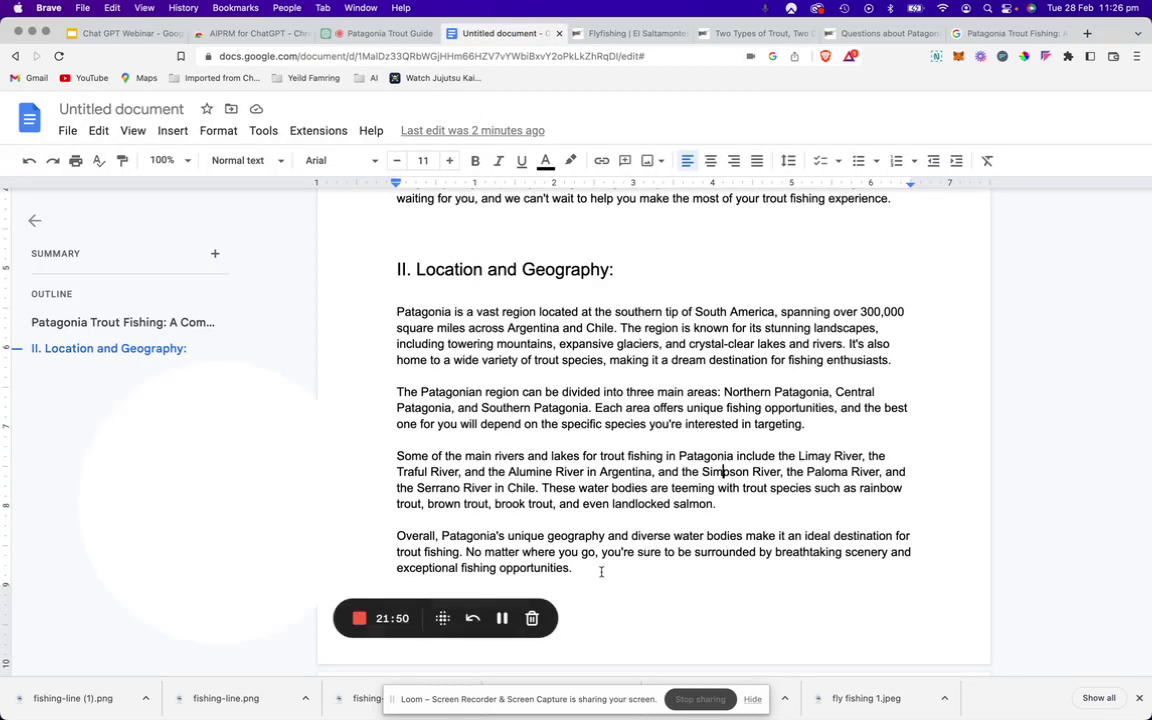
key("super+v")
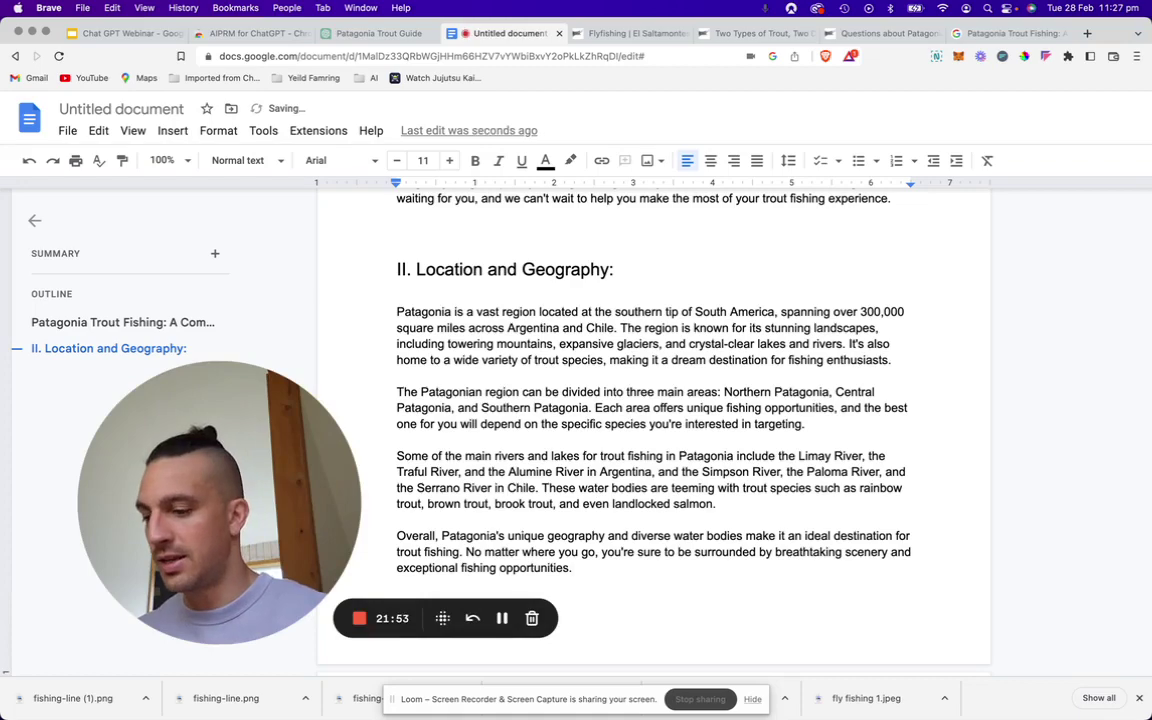
scroll(606, 577, "down", 3)
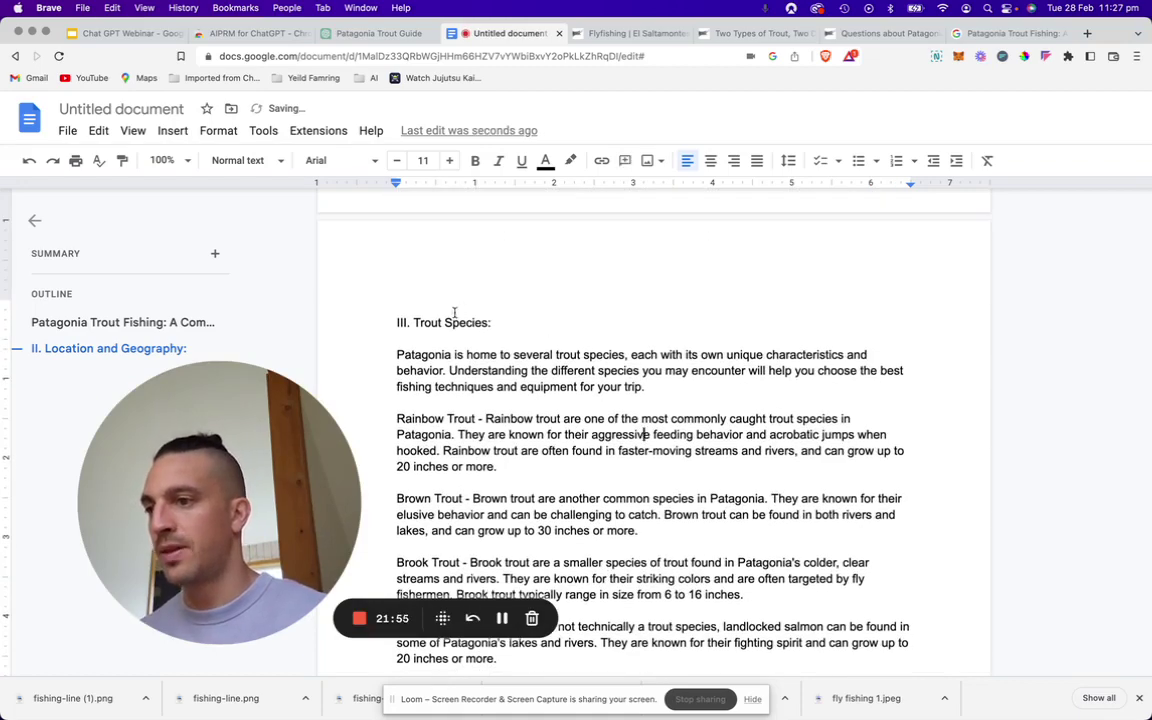
scroll(496, 375, "down", 1)
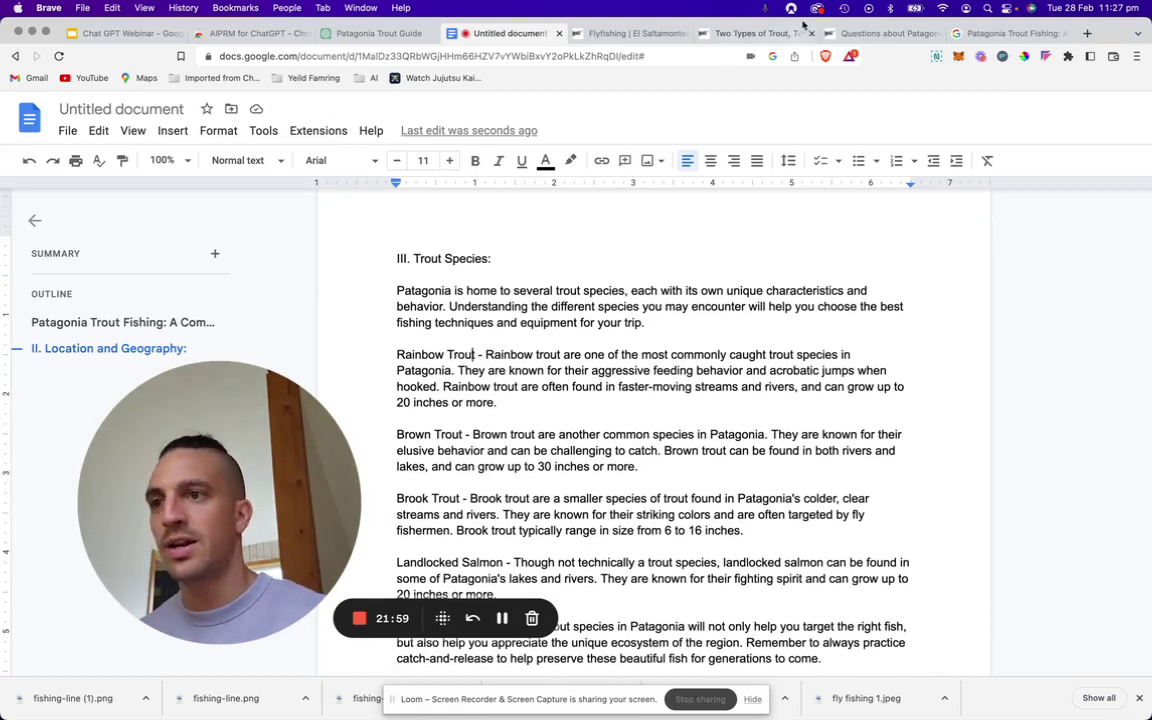
- Copy the "Two Types of Trout" post's address and link the opening words "Rainbow Trout" in the document's Trout Species section to it
left_click(755, 33)
left_click(536, 60)
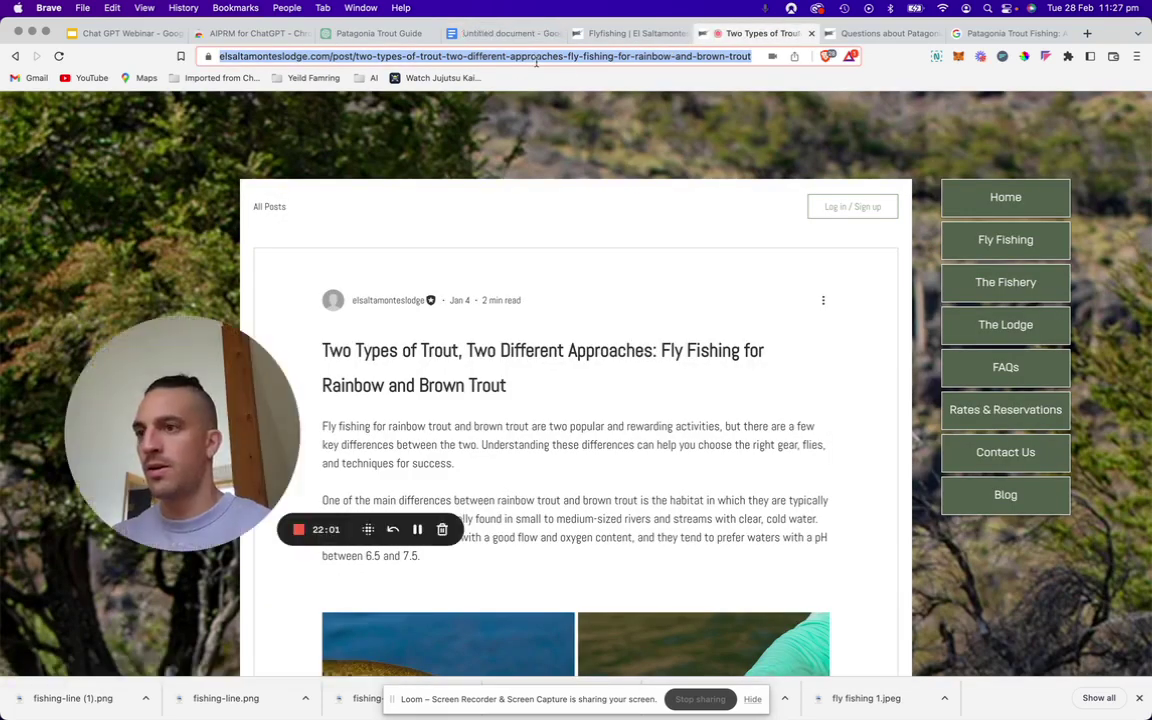
left_click(522, 34)
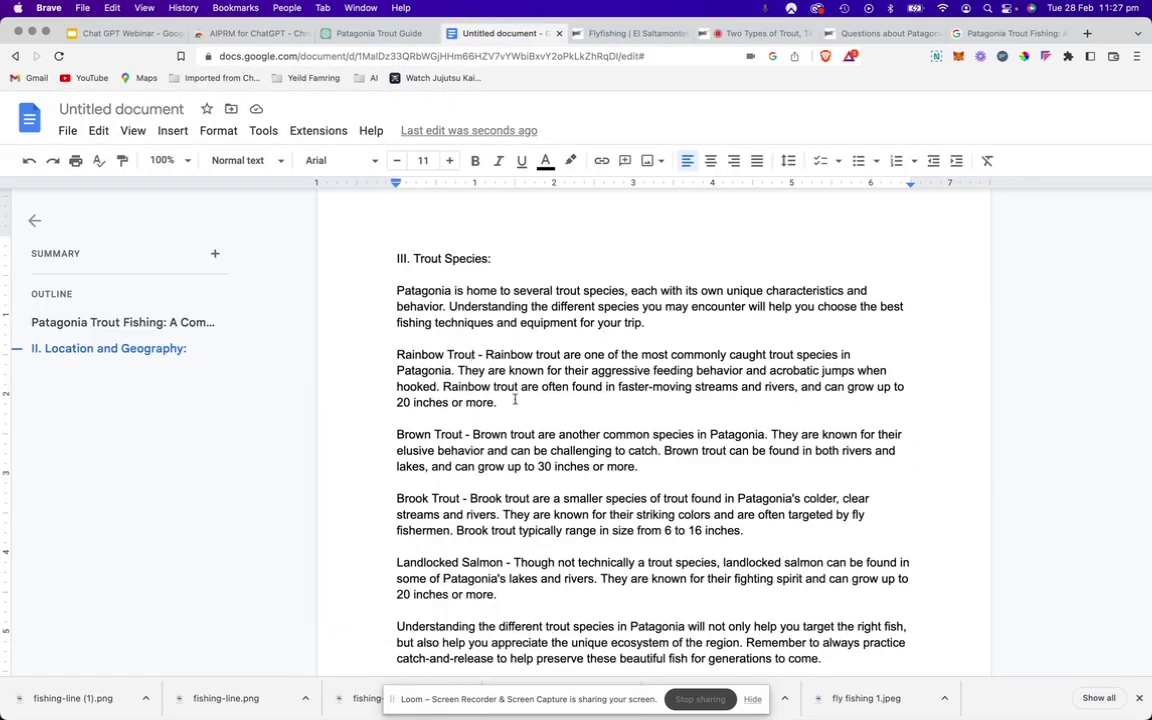
left_click_drag(475, 355, 397, 353)
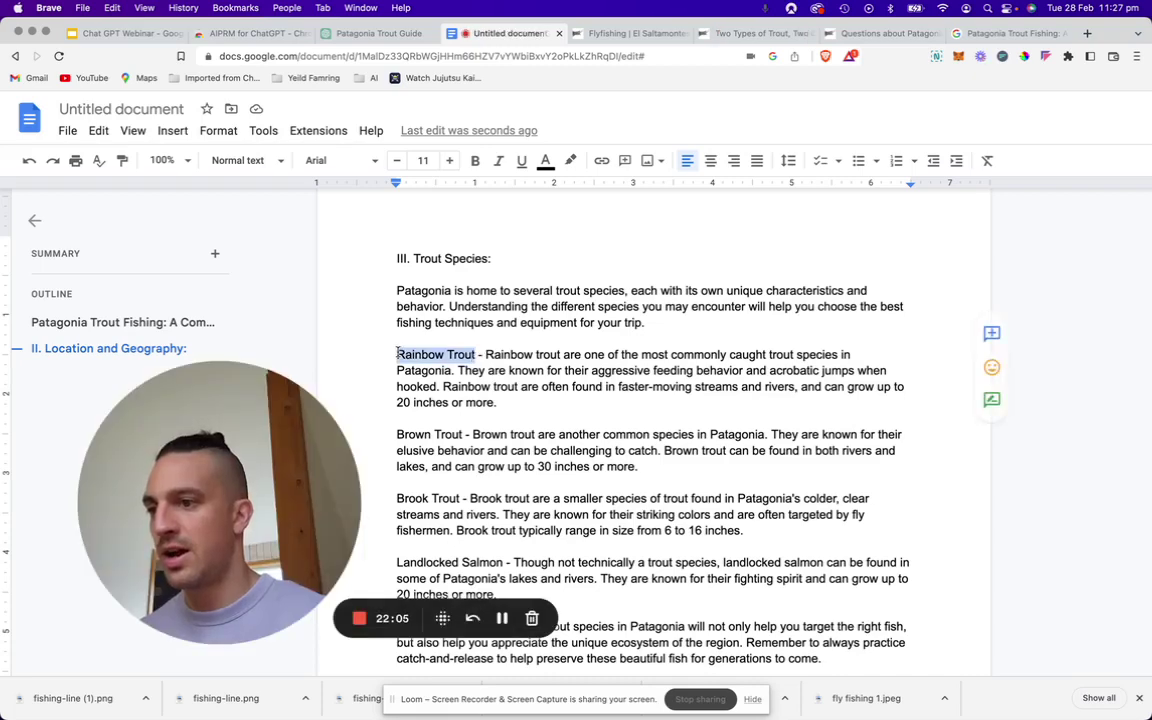
key("super+k")
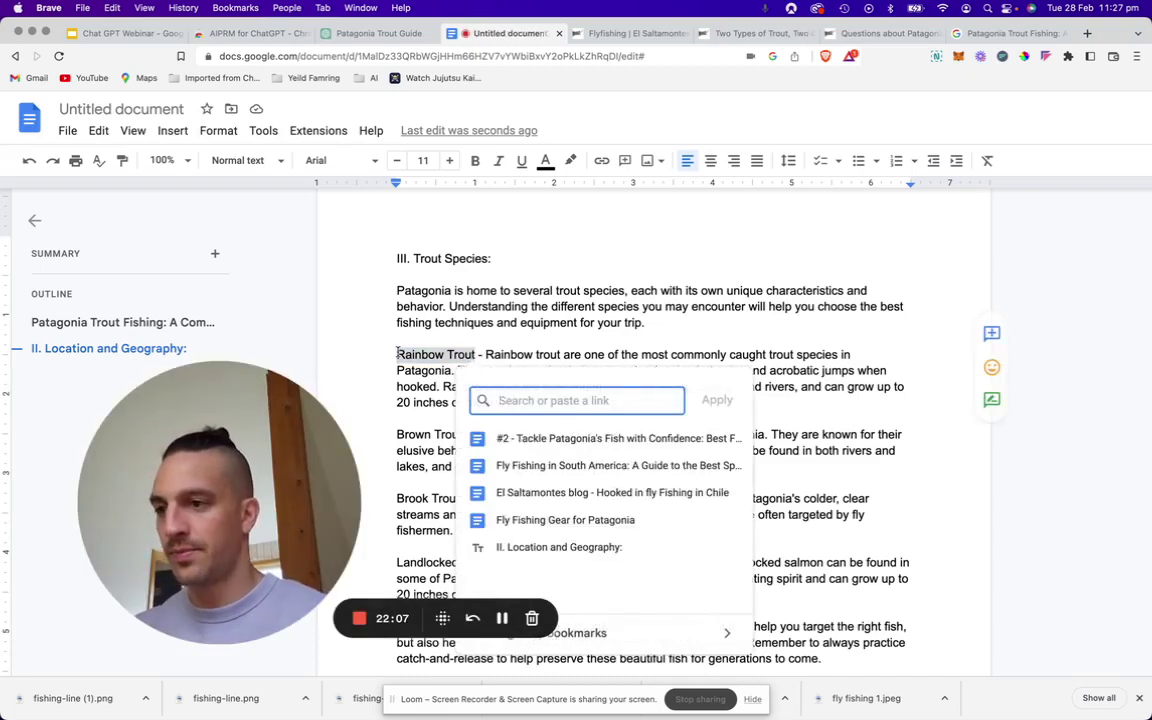
key("super+v")
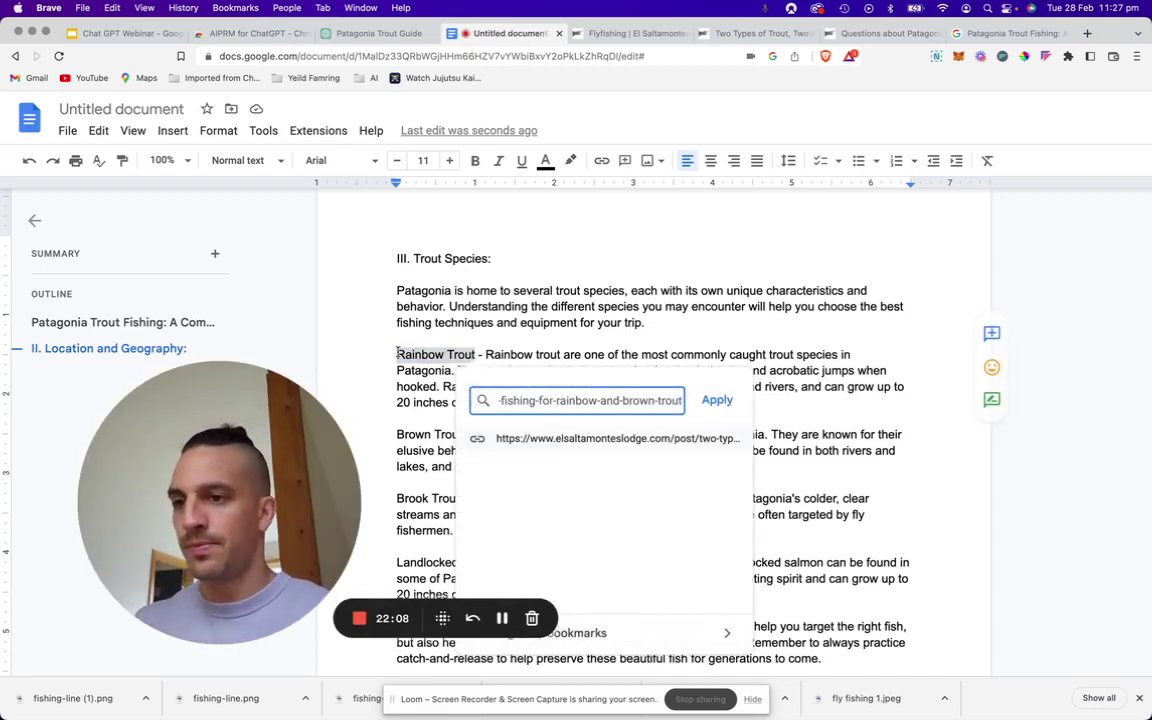
left_click(714, 400)
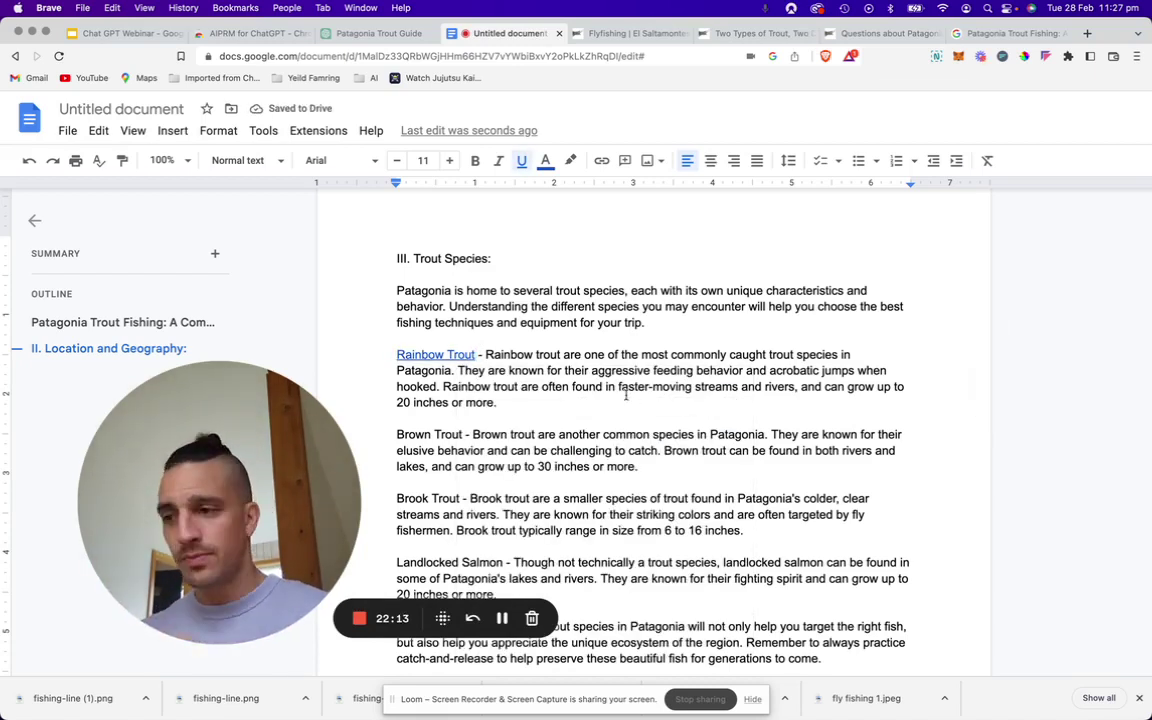
- Review the assembled "Location and Geography" and "Trout Species" sections in the document
scroll(626, 395, "up", 10)
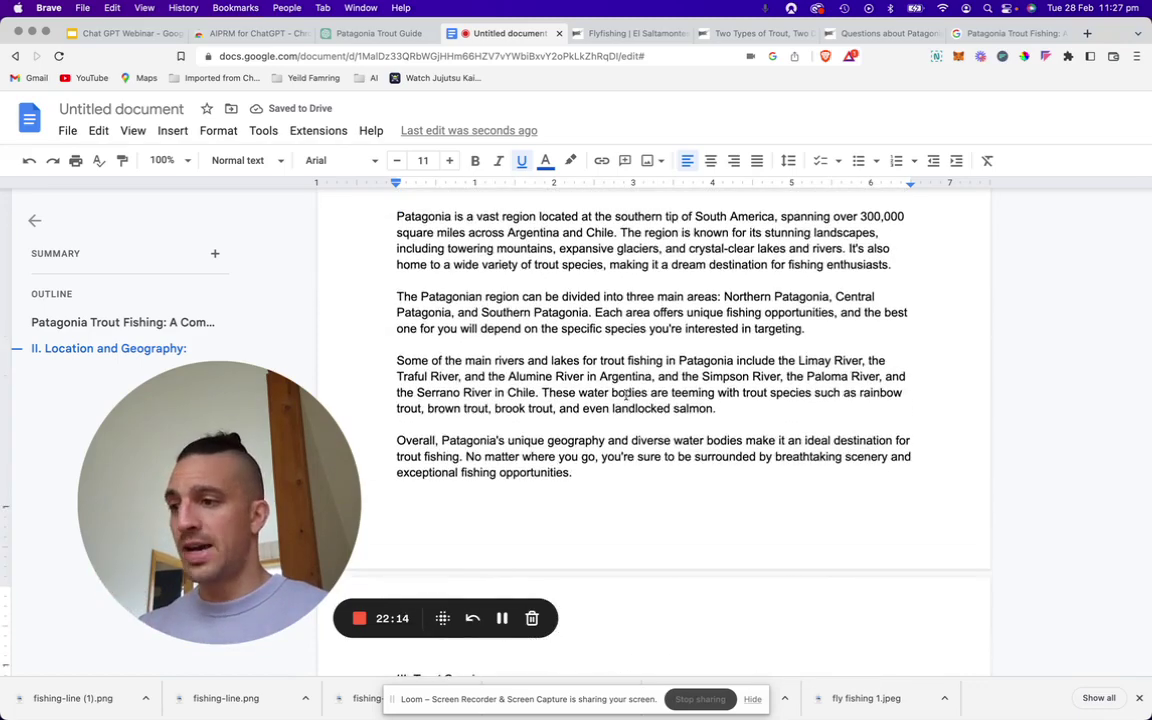
scroll(626, 395, "up", 1)
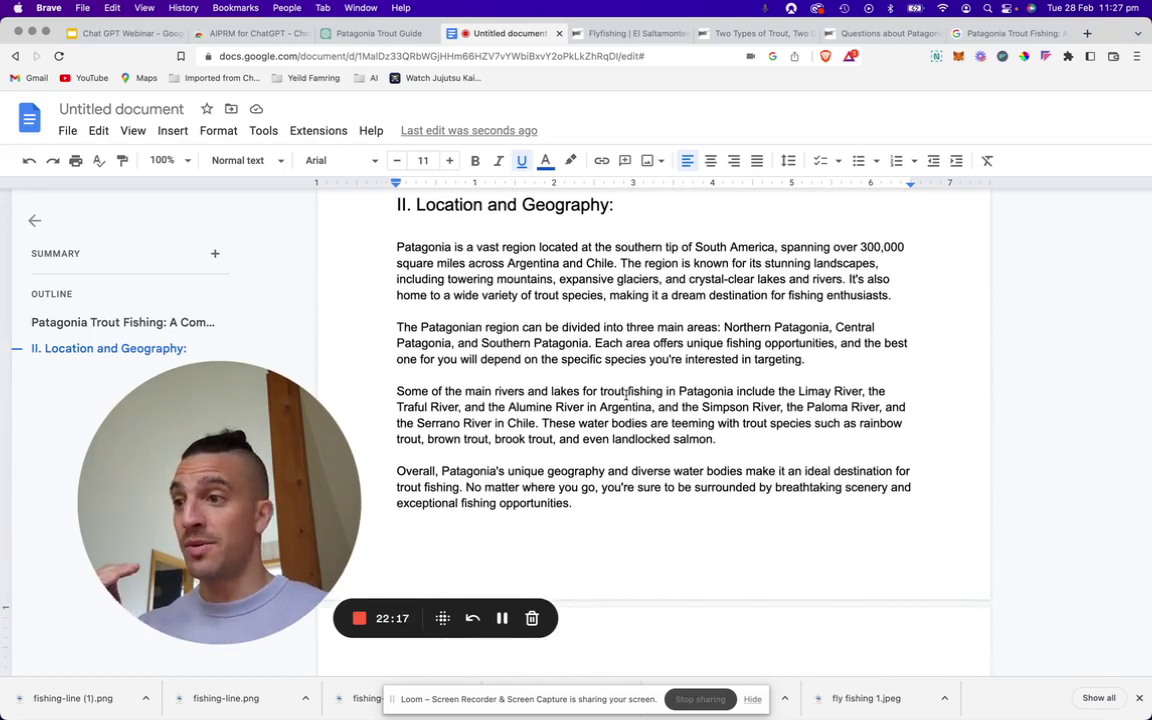
scroll(626, 395, "down", 10)
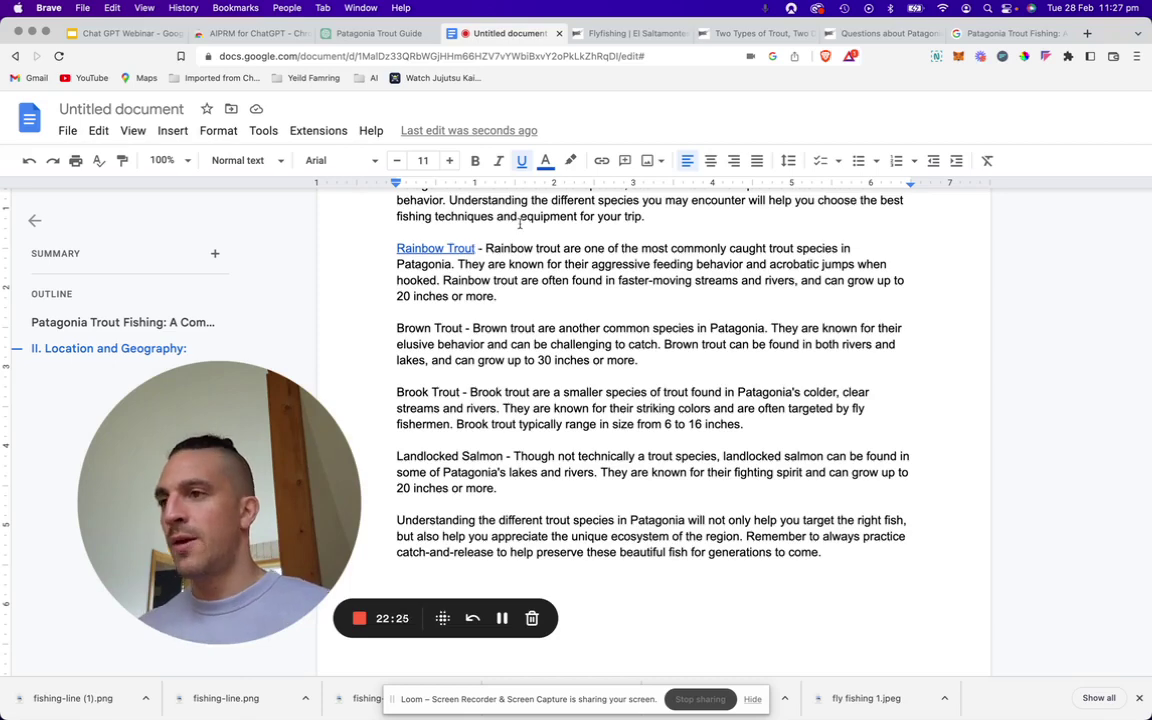
- Switch to the Chat GPT Webinar presentation in Google Slides and start the slideshow from the "Strategic Strategy" slide
left_click(135, 33)
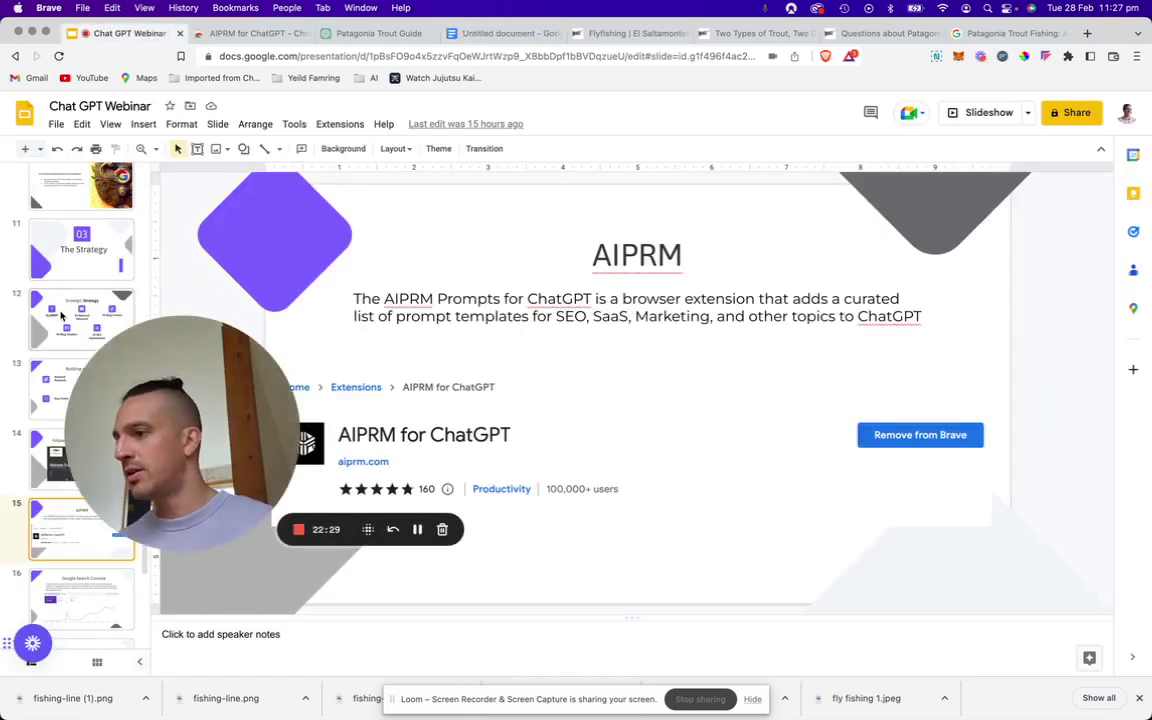
left_click(105, 300)
left_click_drag(203, 456, 181, 499)
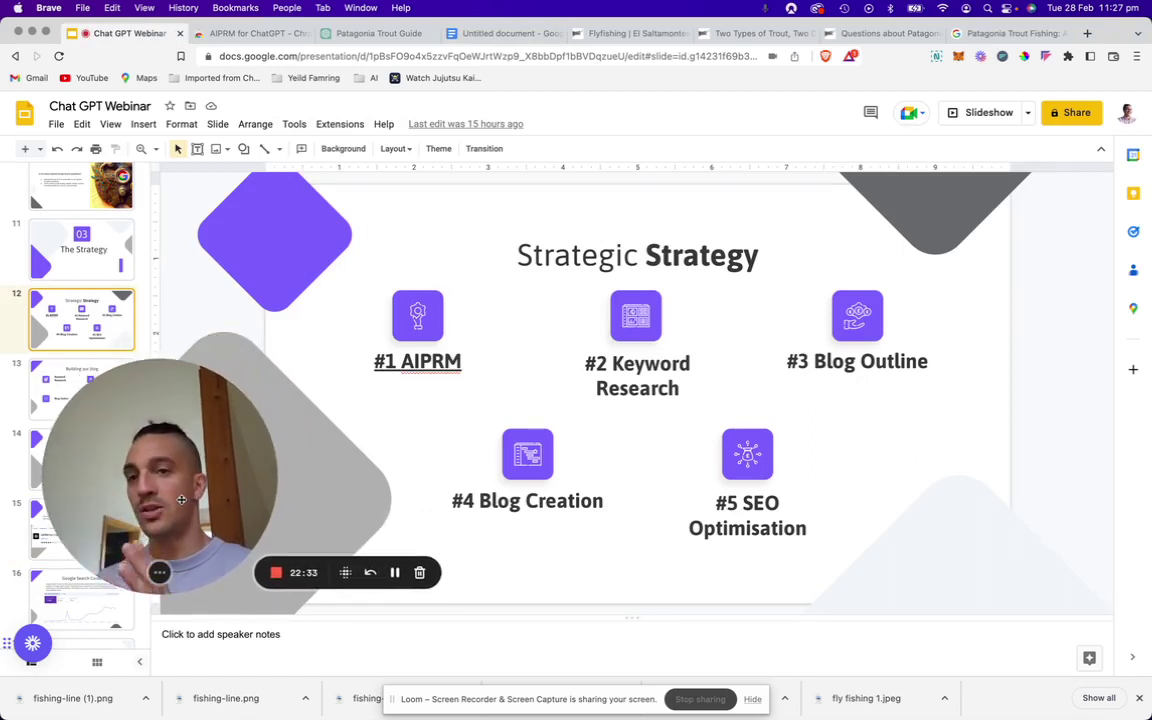
left_click(989, 113)
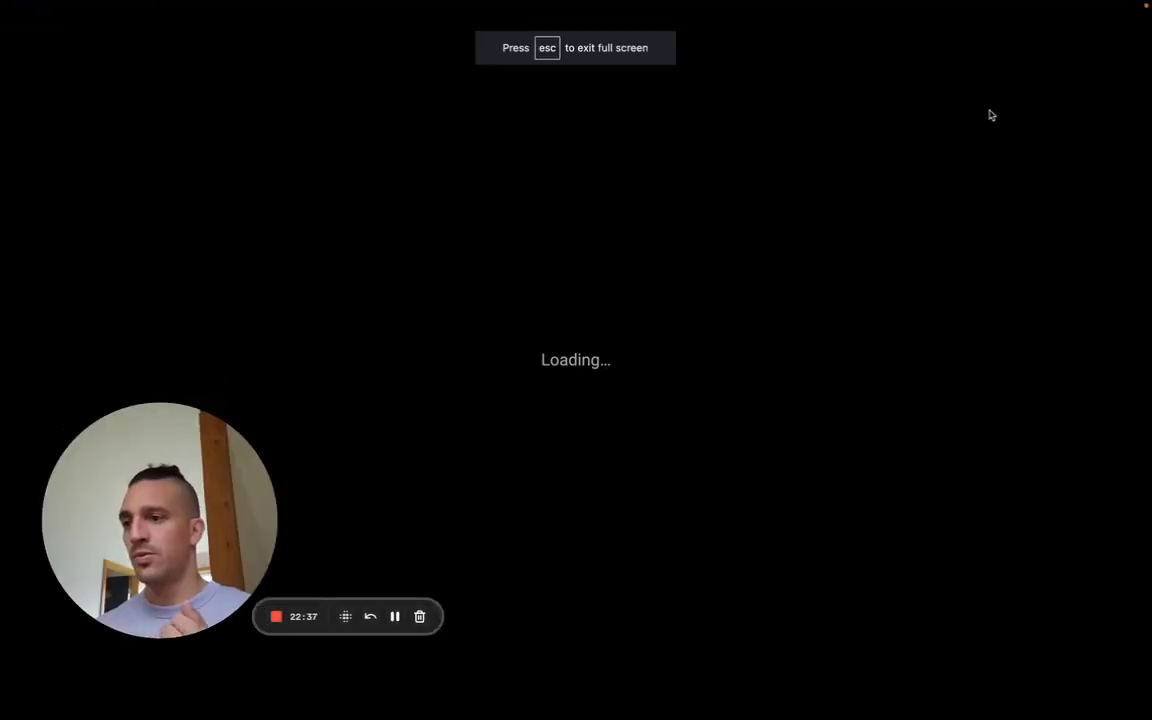